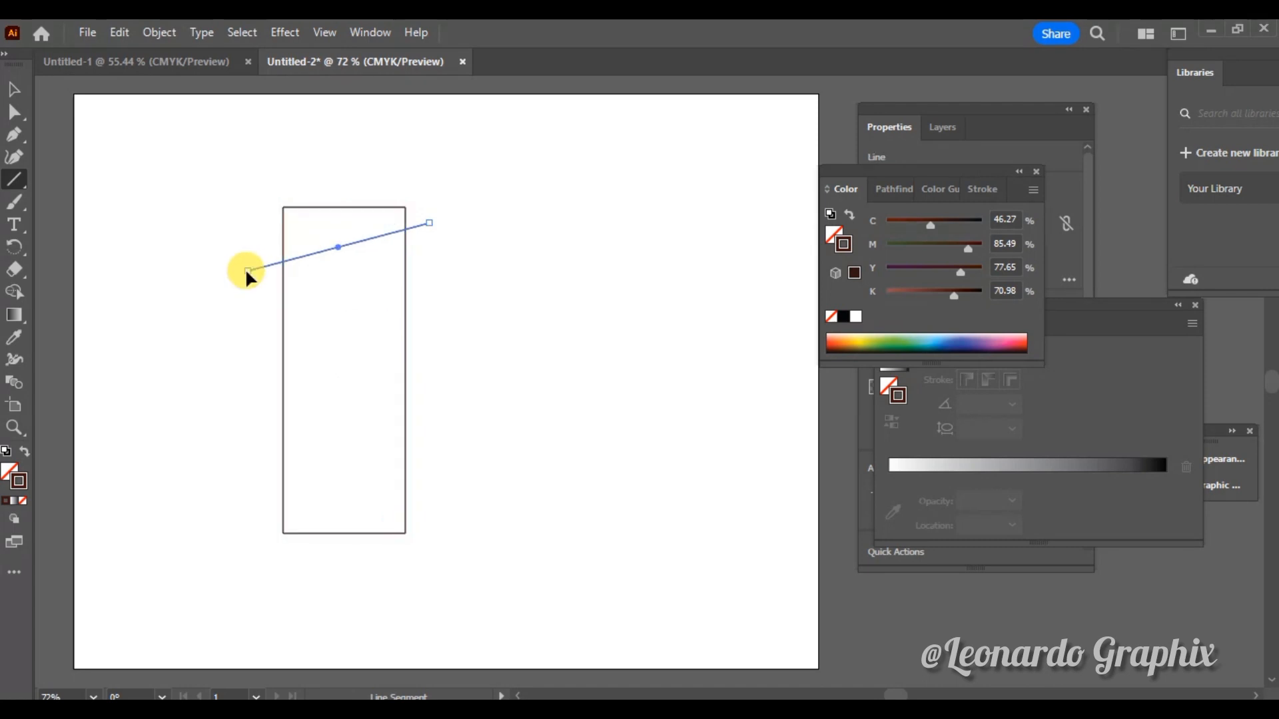
Nudge the slanted line slightly upward across the top part of the tall rectangle.
{"action": "left_click", "coordinate": [15, 90]}
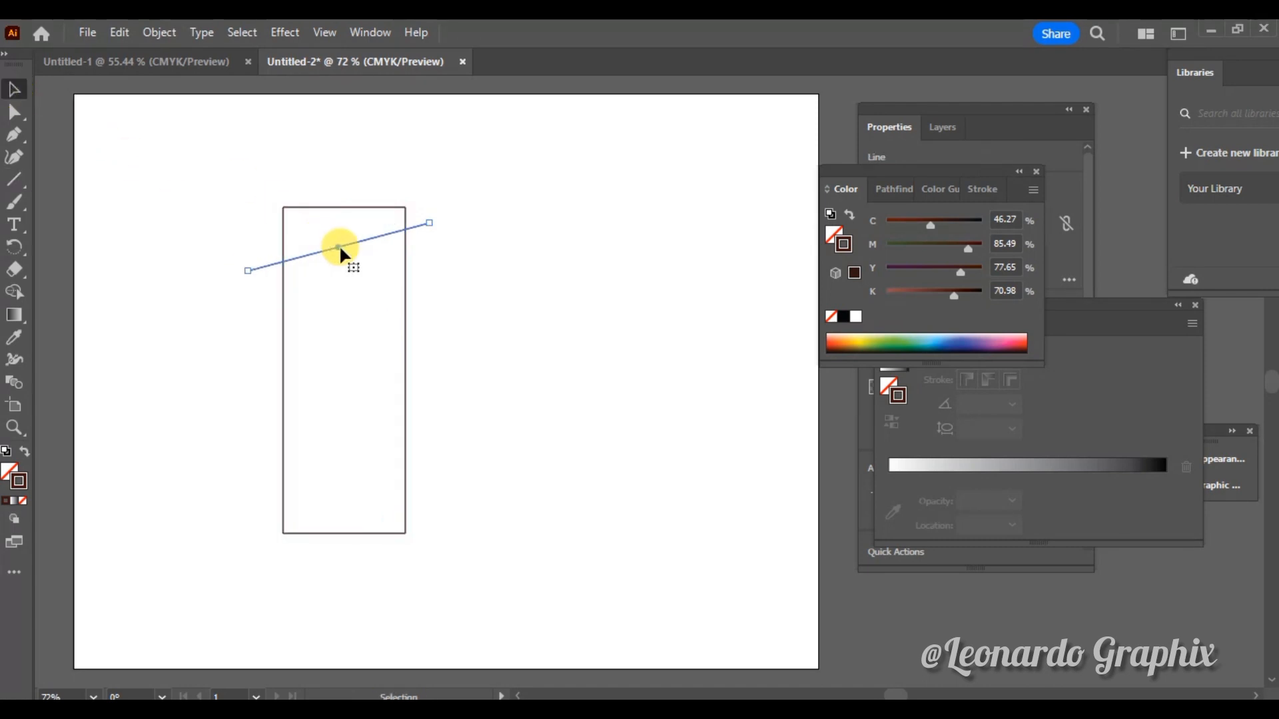
{"action": "key", "text": "Up"}
{"action": "key", "text": "Up"}
{"action": "key", "text": "Up"}
{"action": "key", "text": "Up"}
{"action": "key", "text": "Up"}
{"action": "key", "text": "Up"}
Fill the tall rectangle with the near-black colour 0A0909.
{"action": "left_click", "coordinate": [283, 393]}
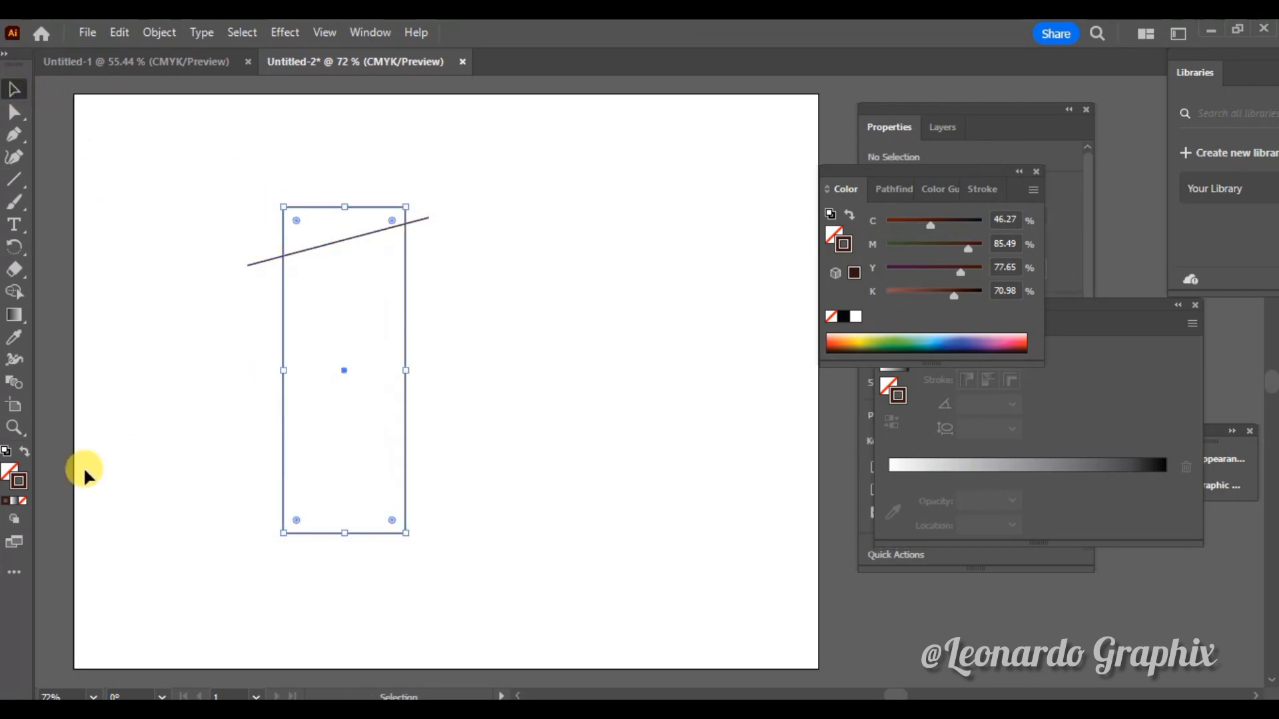
{"action": "left_click", "coordinate": [1176, 197]}
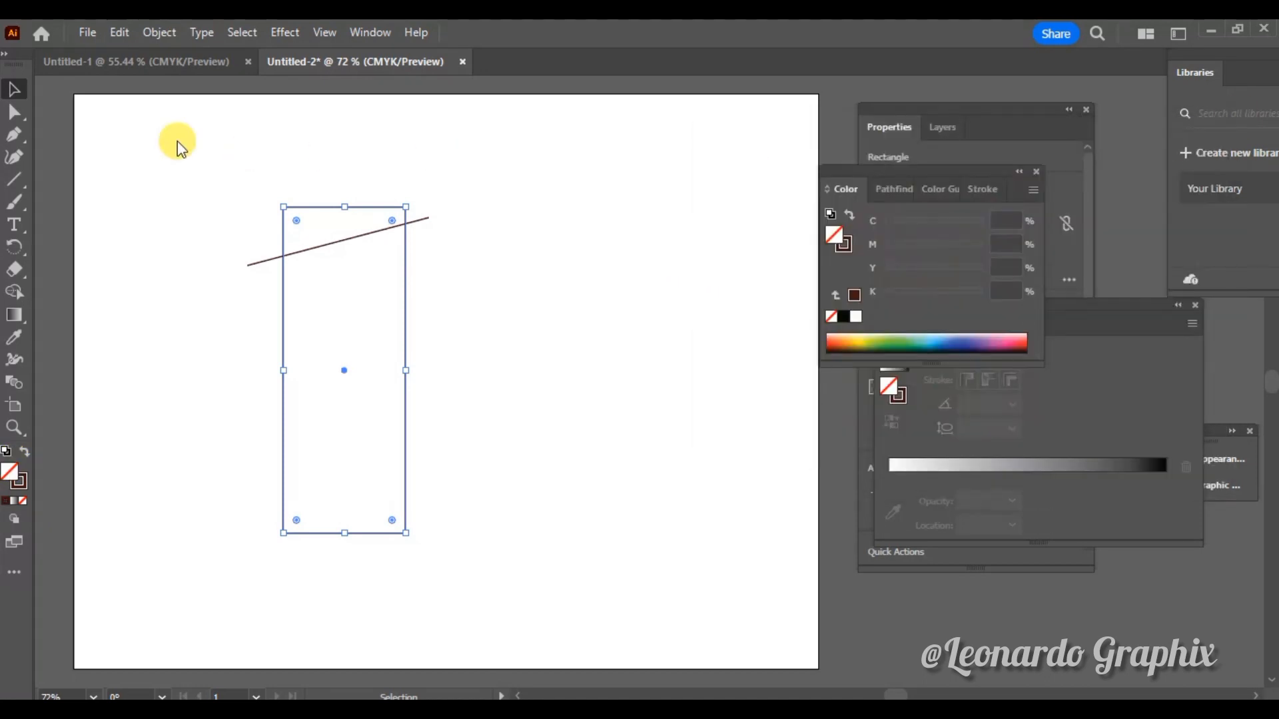
{"action": "double_click", "coordinate": [10, 472]}
{"action": "left_click", "coordinate": [736, 419]}
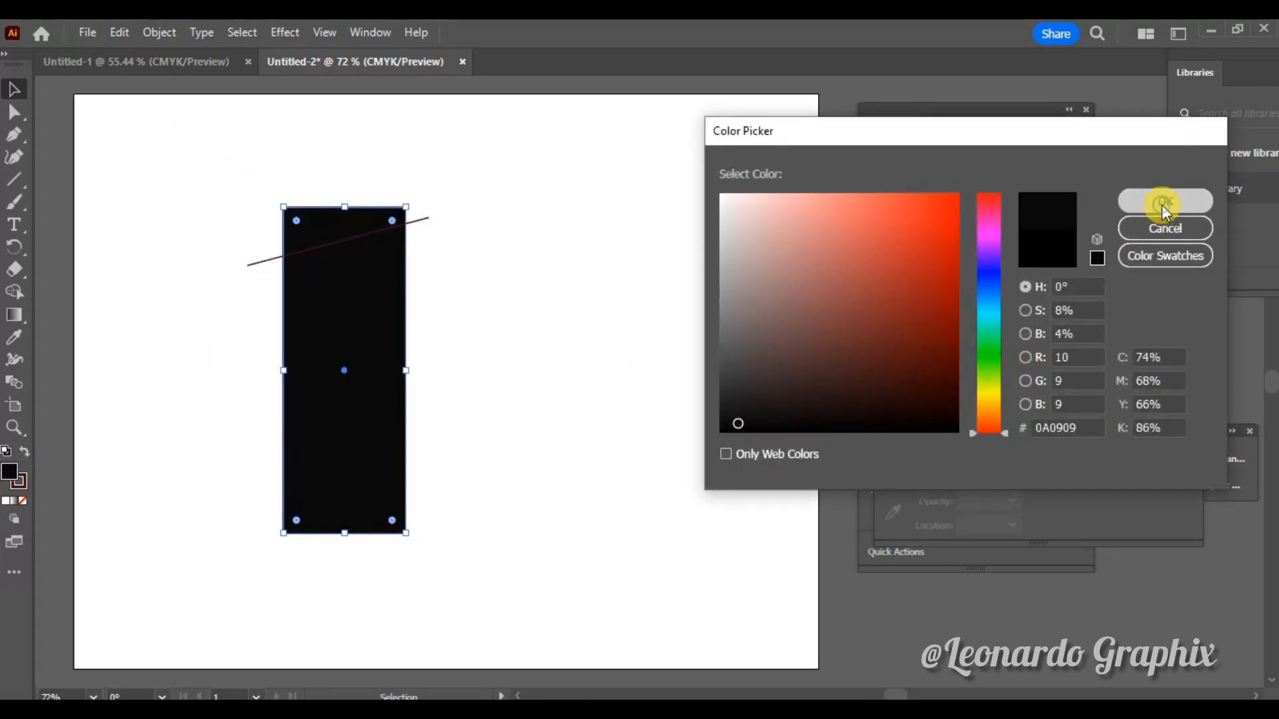
{"action": "left_click", "coordinate": [1166, 201]}
Expand the fill and stroke of the black rectangle and the slanted line together.
{"action": "left_click_drag", "start_coordinate": [228, 163], "coordinate": [514, 613]}
{"action": "left_click", "coordinate": [158, 32]}
{"action": "left_click", "coordinate": [220, 266]}
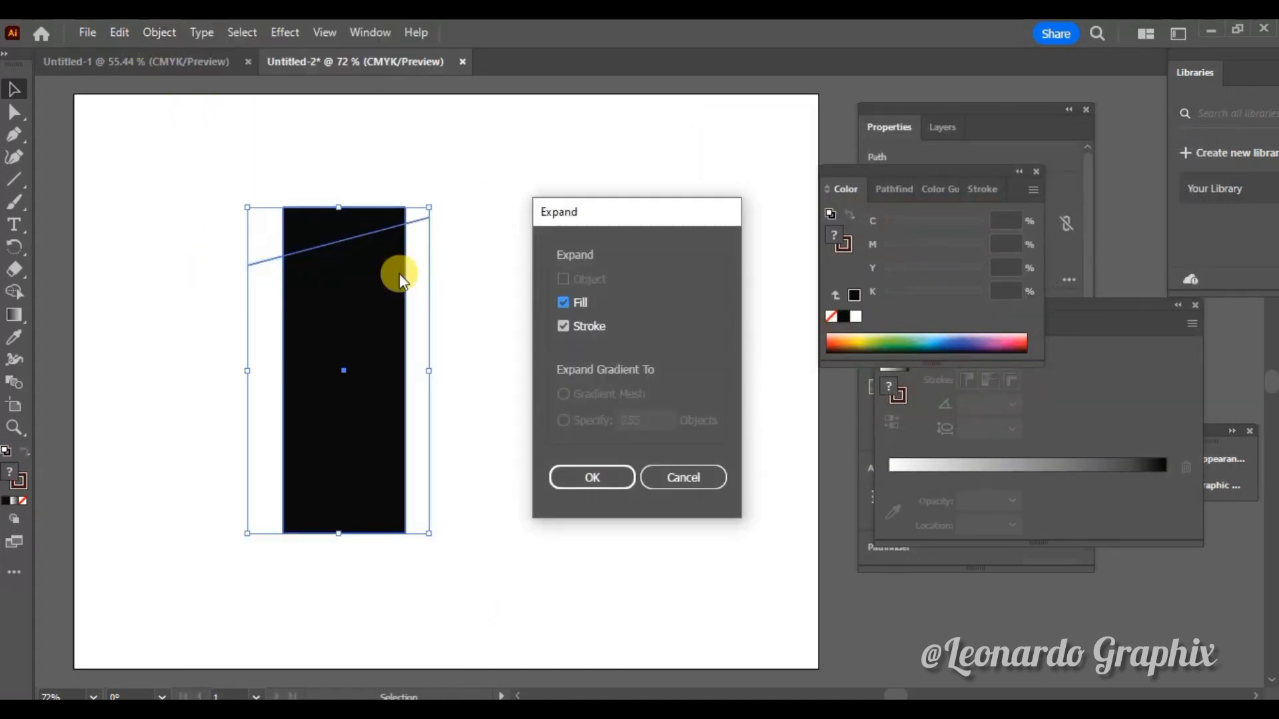
{"action": "left_click", "coordinate": [585, 477]}
Move the floating panels aside and divide the expanded artwork along the slanted line with Pathfinder.
{"action": "left_click_drag", "start_coordinate": [936, 172], "coordinate": [1147, 26]}
{"action": "left_click_drag", "start_coordinate": [1002, 307], "coordinate": [1197, 503]}
{"action": "left_click_drag", "start_coordinate": [1089, 406], "coordinate": [1089, 490]}
Delete the black piece above the slanted cut and the line ends sticking out beyond the rectangle.
{"action": "left_click_drag", "start_coordinate": [385, 219], "coordinate": [380, 211]}
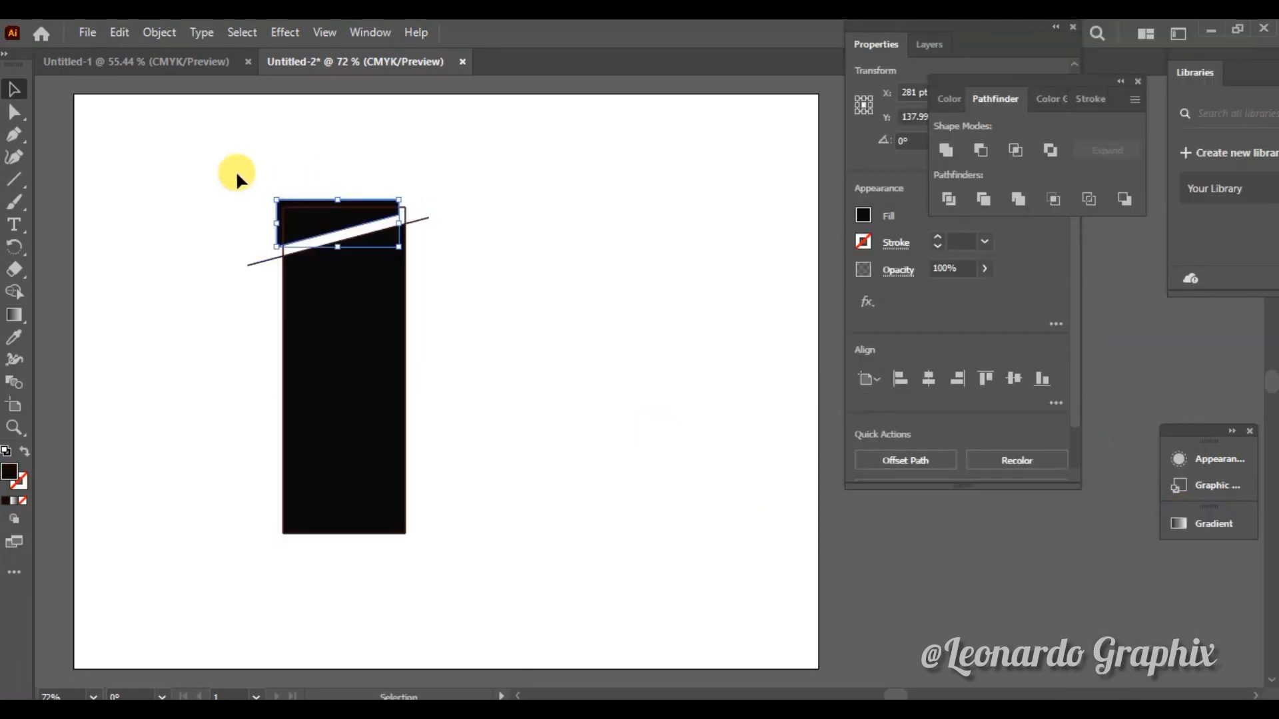
{"action": "key", "text": "Delete"}
{"action": "left_click", "coordinate": [252, 261]}
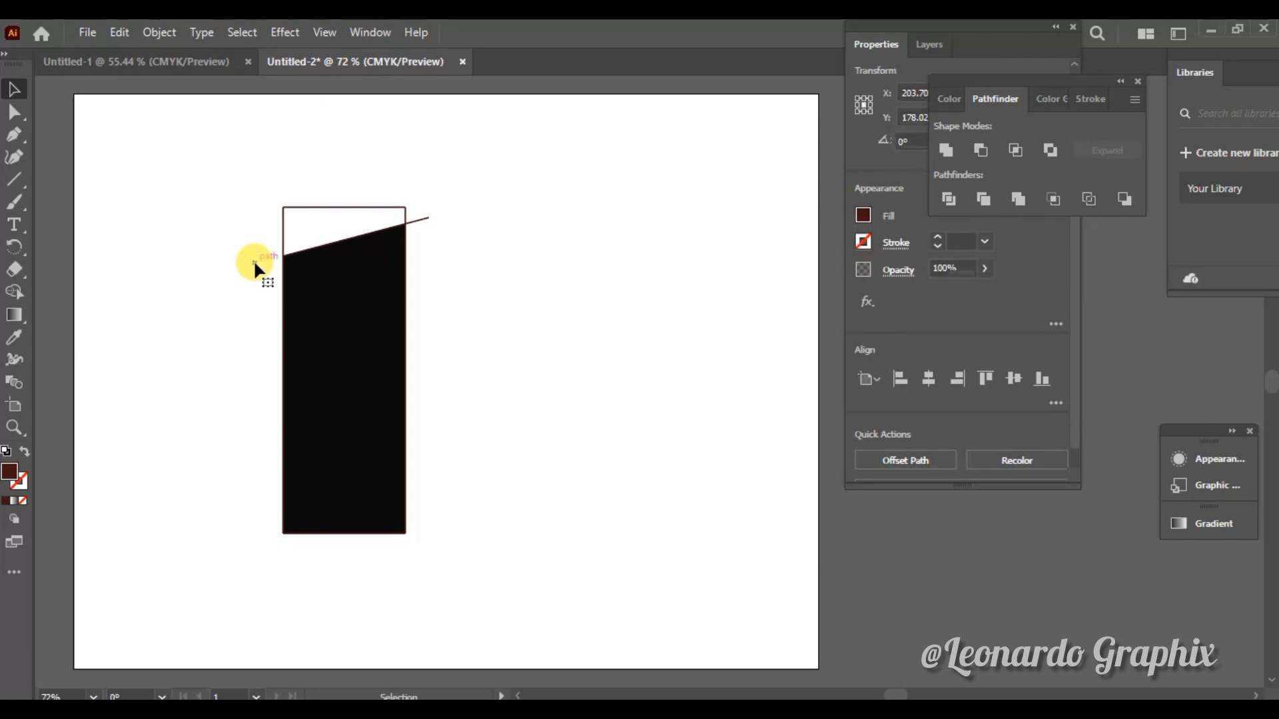
{"action": "left_click", "coordinate": [419, 219]}
{"action": "key", "text": "Delete"}
Pull the slant-topped black shape clear, delete the leftover outlines, and put the shape back in their place.
{"action": "left_click_drag", "start_coordinate": [379, 313], "coordinate": [568, 343]}
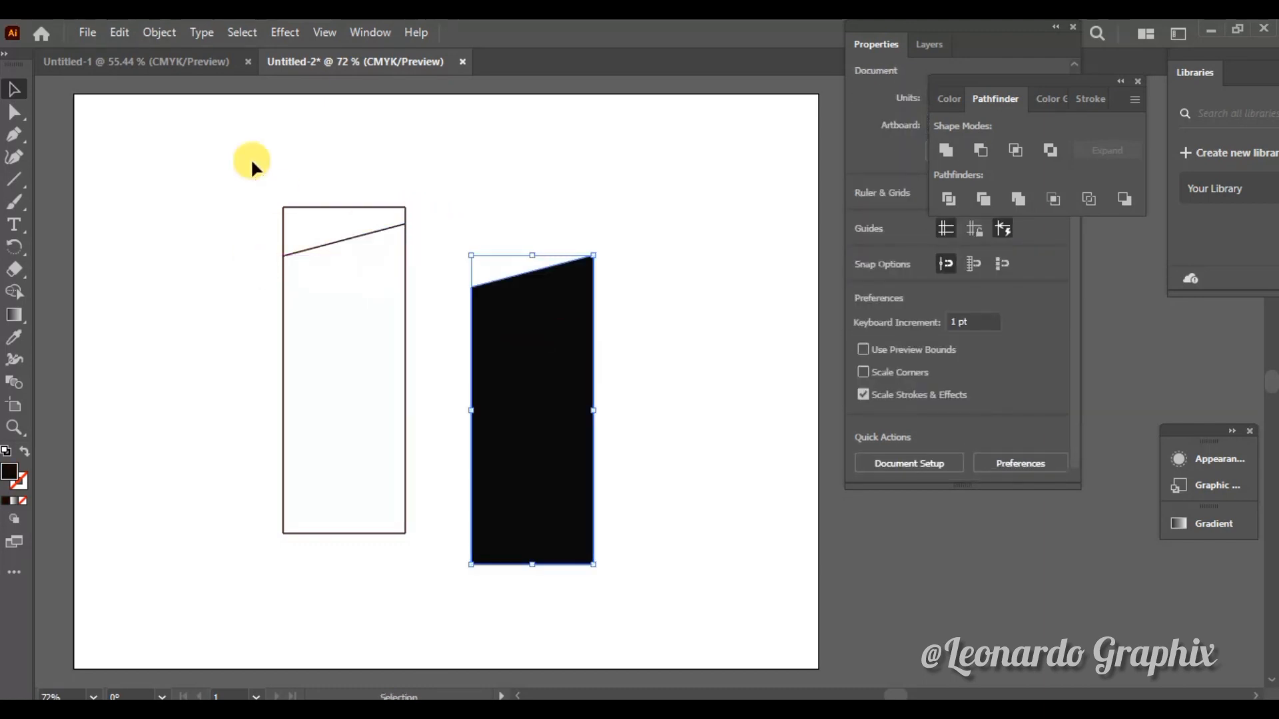
{"action": "left_click_drag", "start_coordinate": [253, 164], "coordinate": [434, 554]}
{"action": "key", "text": "Delete"}
{"action": "left_click_drag", "start_coordinate": [542, 486], "coordinate": [348, 448]}
Create a mirrored copy of the slant-topped black shape and place it to the right with a narrow gap.
{"action": "right_click", "coordinate": [350, 448]}
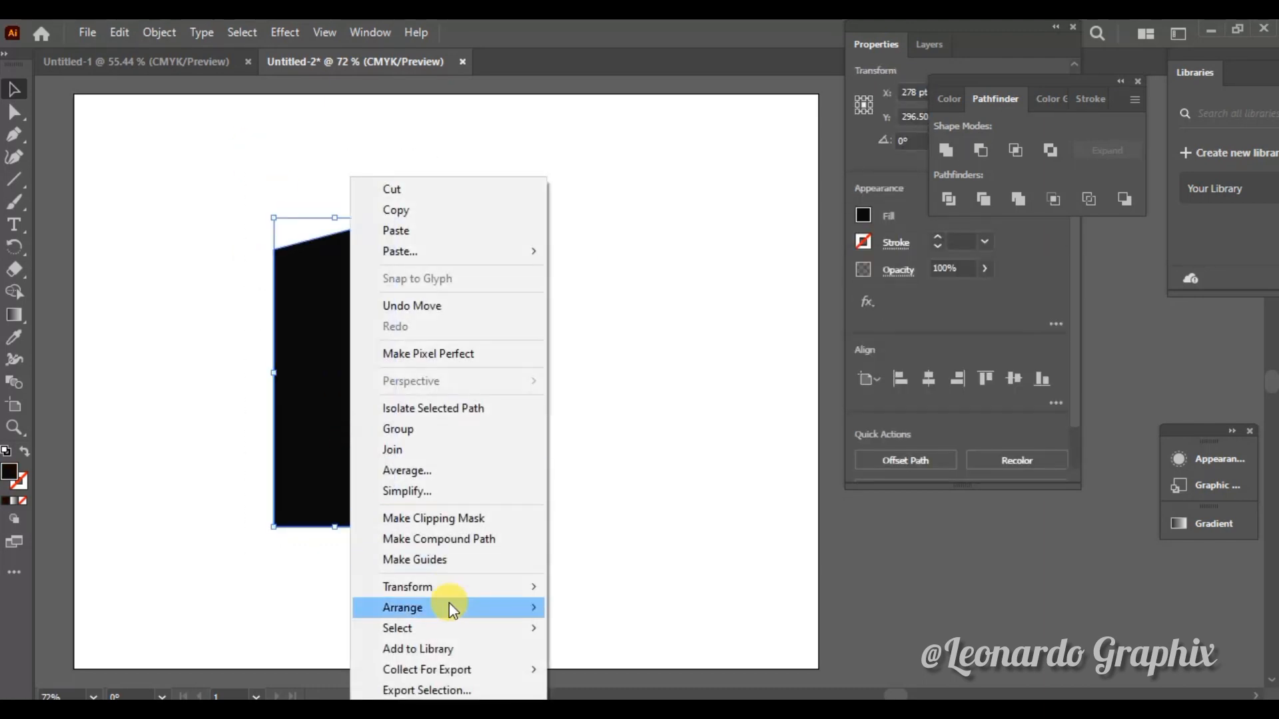
{"action": "mouse_move", "coordinate": [462, 592]}
{"action": "left_click", "coordinate": [610, 492]}
{"action": "left_click", "coordinate": [557, 492]}
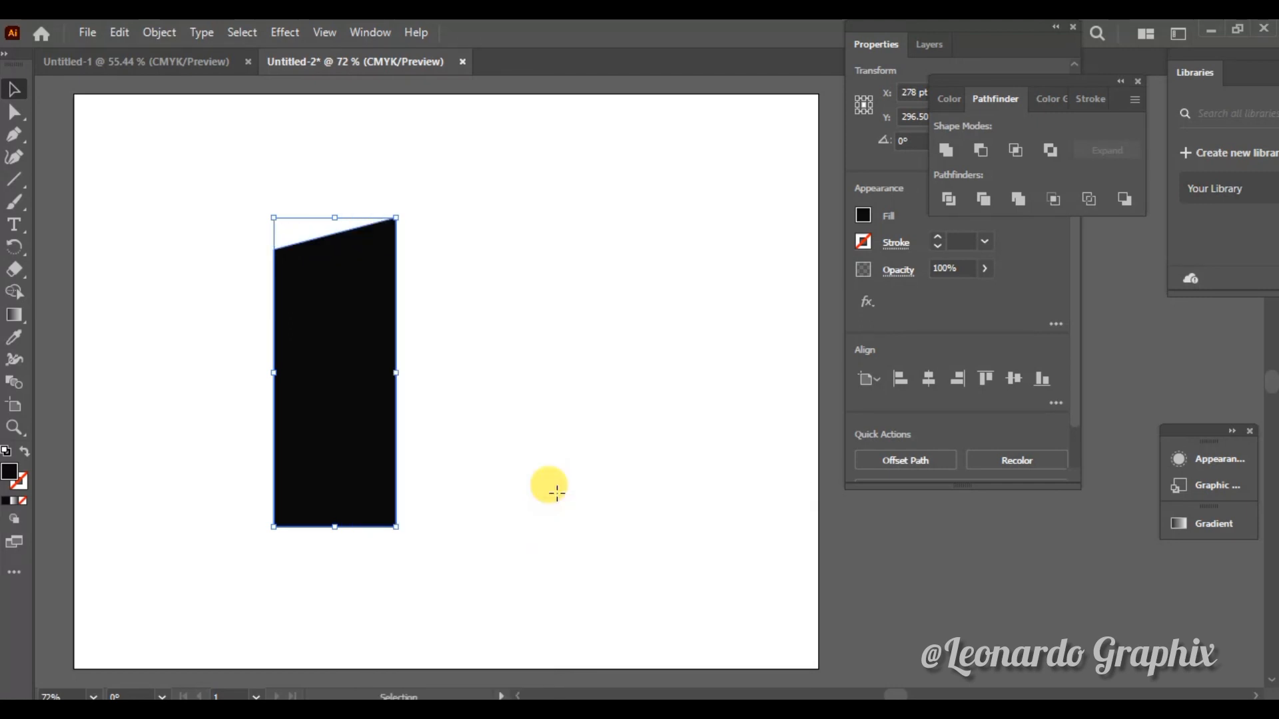
{"action": "left_click_drag", "start_coordinate": [406, 453], "coordinate": [493, 451]}
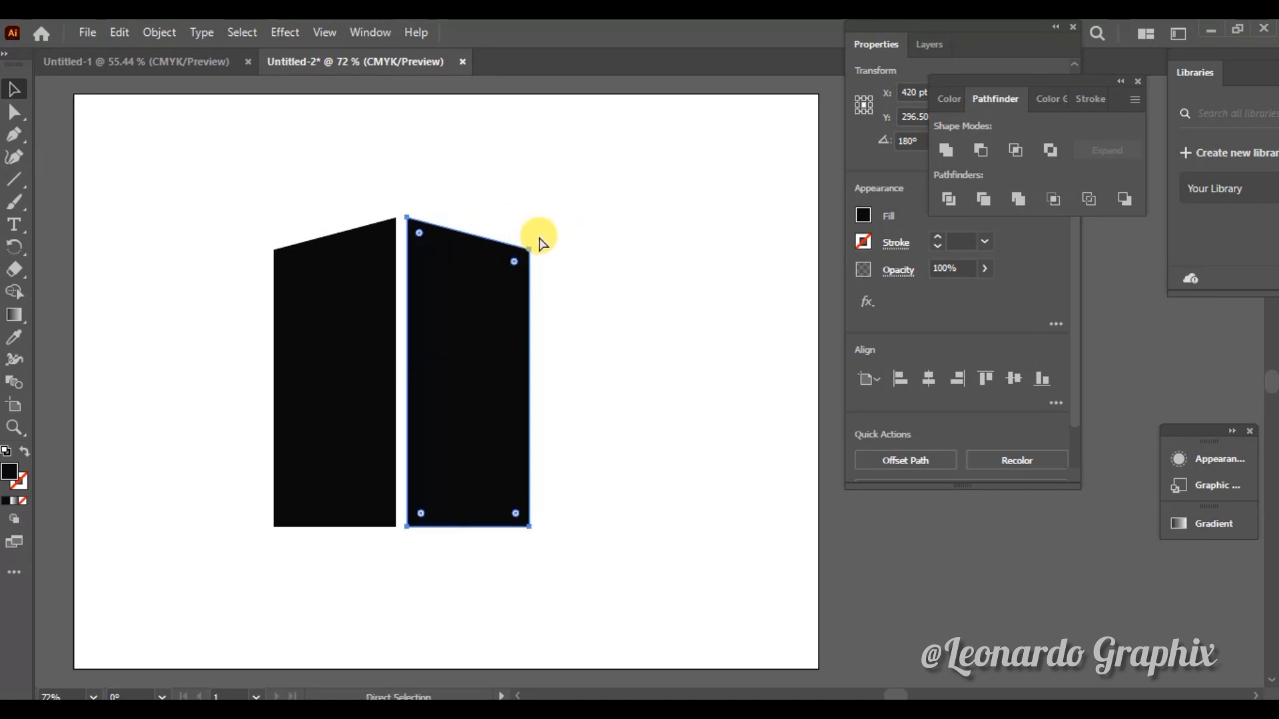
Narrow the mirrored black shape by pulling in its outer side to about three quarters of its width.
{"action": "left_click_drag", "start_coordinate": [530, 249], "coordinate": [513, 250]}
{"action": "key", "text": "ctrl+z"}
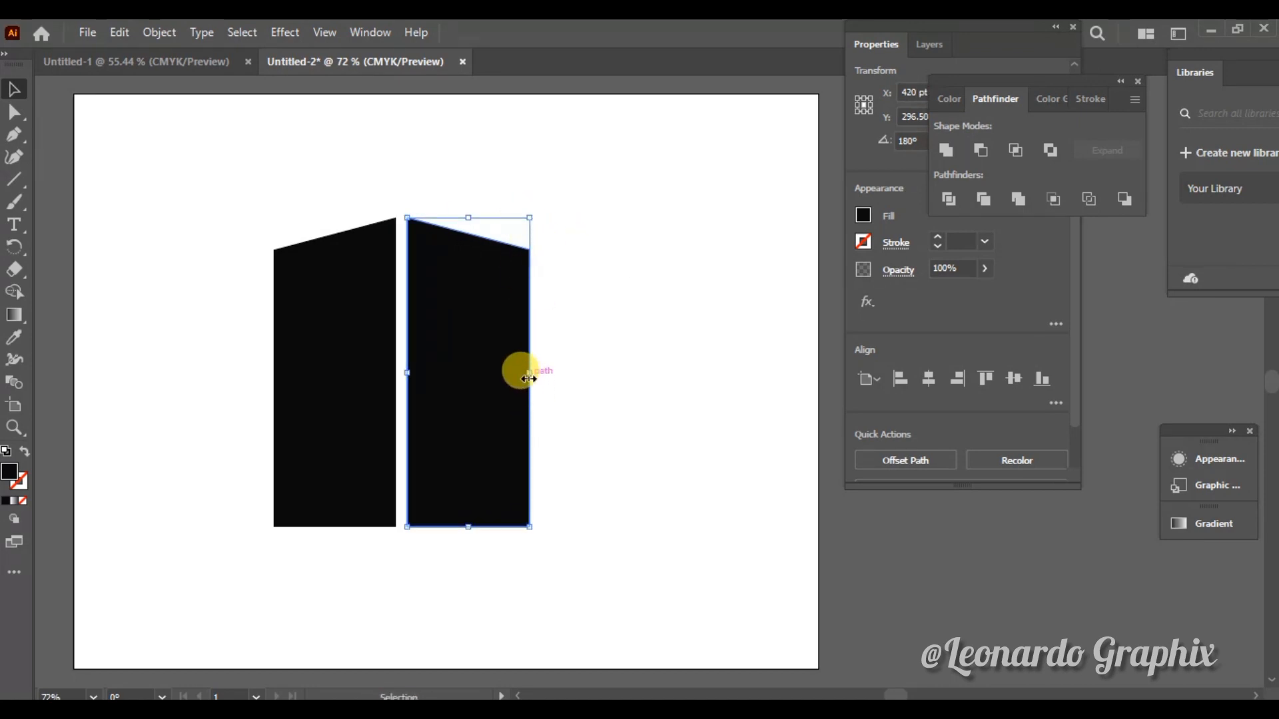
{"action": "left_click_drag", "start_coordinate": [530, 377], "coordinate": [500, 386]}
{"action": "key", "text": "ctrl+z"}
{"action": "key", "text": "ctrl+z"}
Move both black shapes together to the right, toward the artboard's centre, and deselect them.
{"action": "left_click_drag", "start_coordinate": [249, 214], "coordinate": [631, 618]}
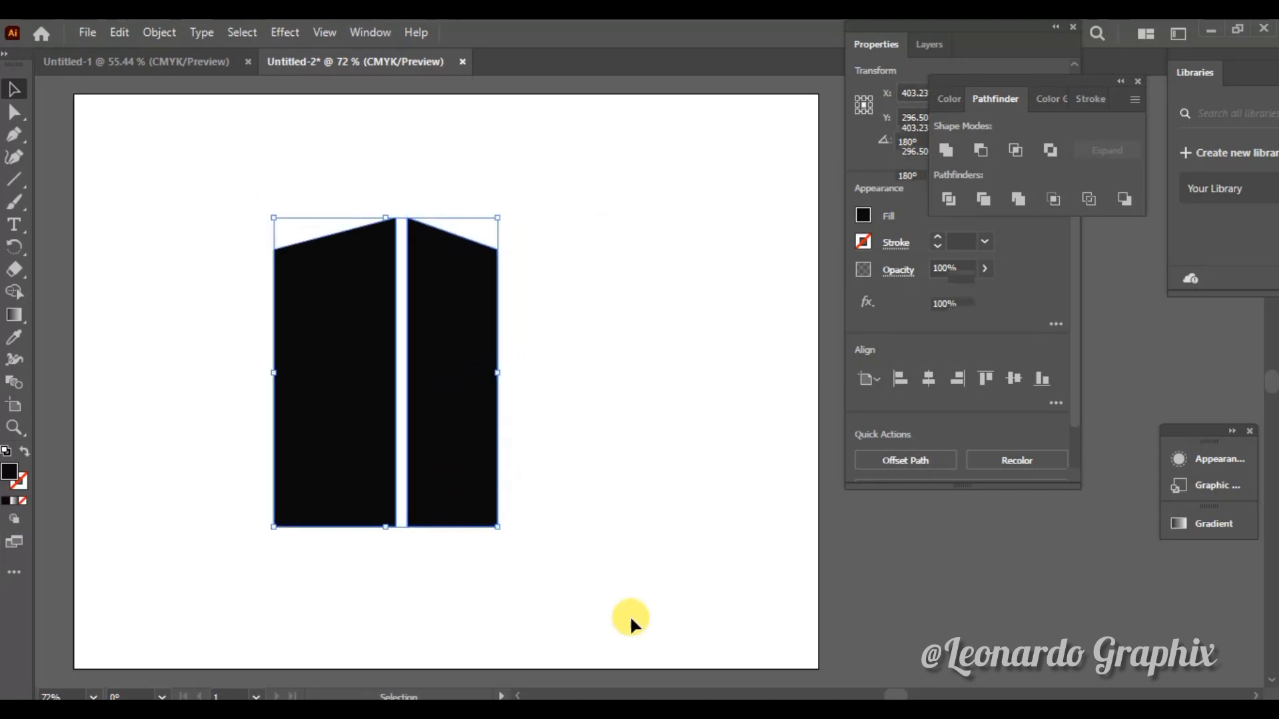
{"action": "left_click_drag", "start_coordinate": [464, 481], "coordinate": [533, 451]}
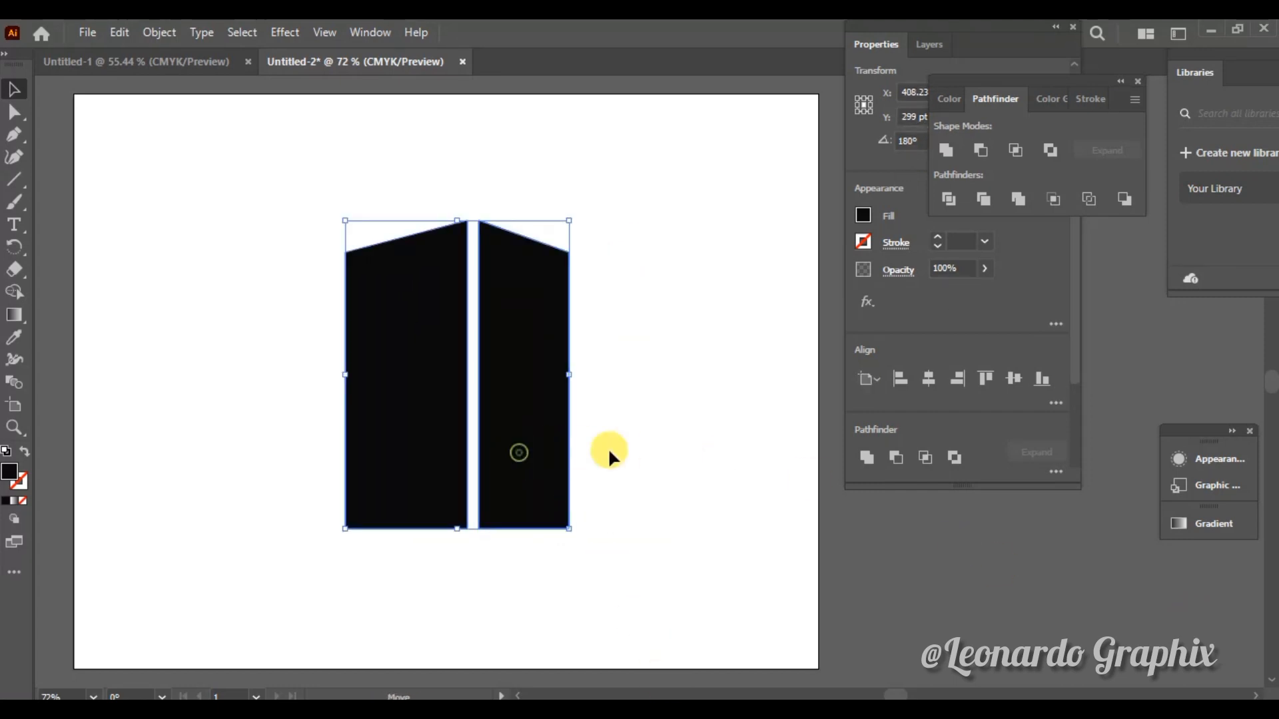
{"action": "left_click", "coordinate": [187, 312]}
Draw a tall rectangle left of the black shapes and swap its black fill with its stroke.
{"action": "left_click", "coordinate": [24, 187]}
{"action": "left_click", "coordinate": [70, 188]}
{"action": "mouse_move", "coordinate": [161, 279]}
{"action": "left_mouse_down"}
{"action": "mouse_move", "coordinate": [229, 491]}
{"action": "mouse_move", "coordinate": [264, 518]}
{"action": "left_mouse_up"}
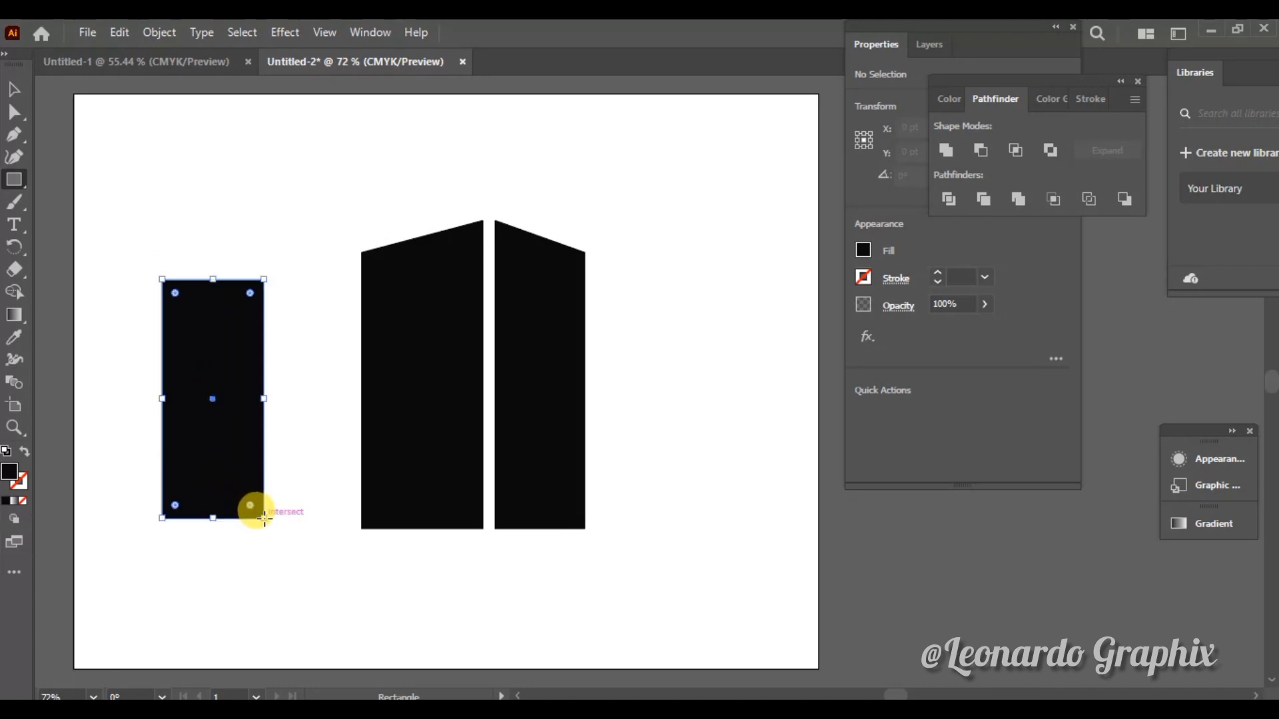
{"action": "left_click", "coordinate": [24, 451]}
Draw a square, rotate it 45° into a diamond, and centre it at the top of the outlined rectangle.
{"action": "left_click_drag", "start_coordinate": [147, 171], "coordinate": [233, 257]}
{"action": "left_click_drag", "start_coordinate": [244, 171], "coordinate": [244, 223]}
{"action": "key", "text": "ctrl+z"}
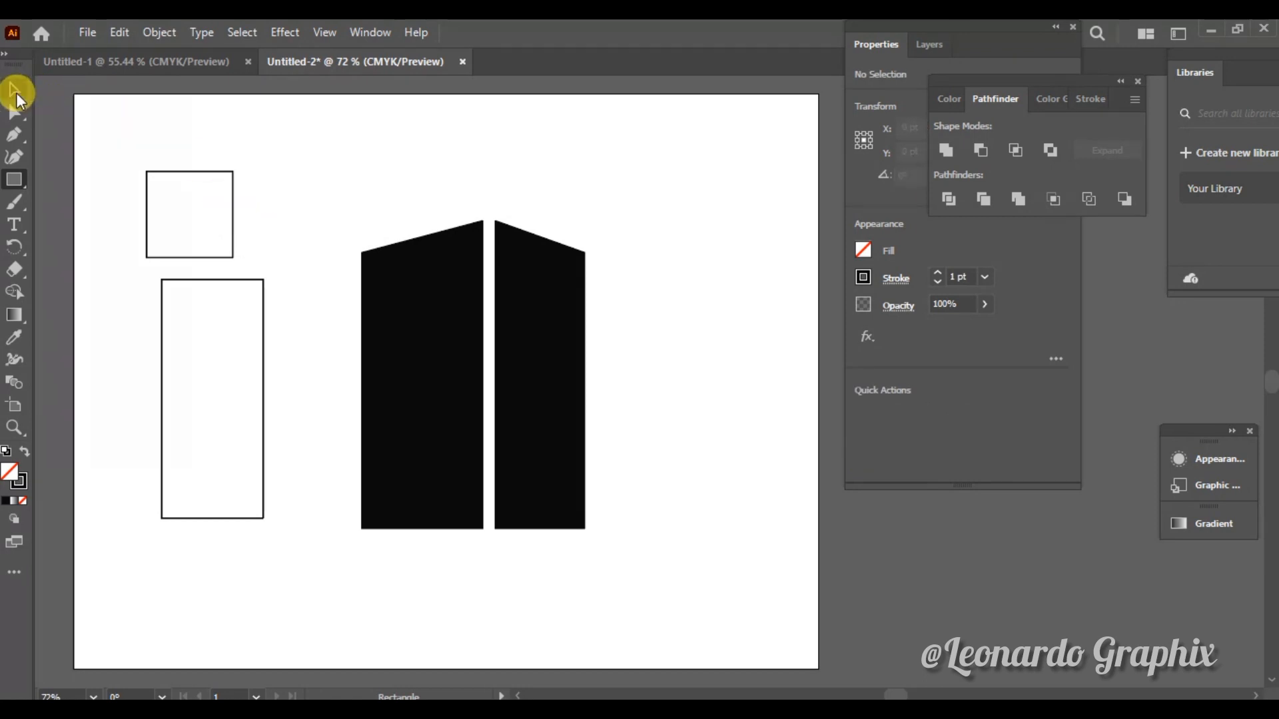
{"action": "left_click", "coordinate": [14, 89]}
{"action": "left_click_drag", "start_coordinate": [233, 171], "coordinate": [212, 340]}
{"action": "left_click_drag", "start_coordinate": [302, 541], "coordinate": [301, 541]}
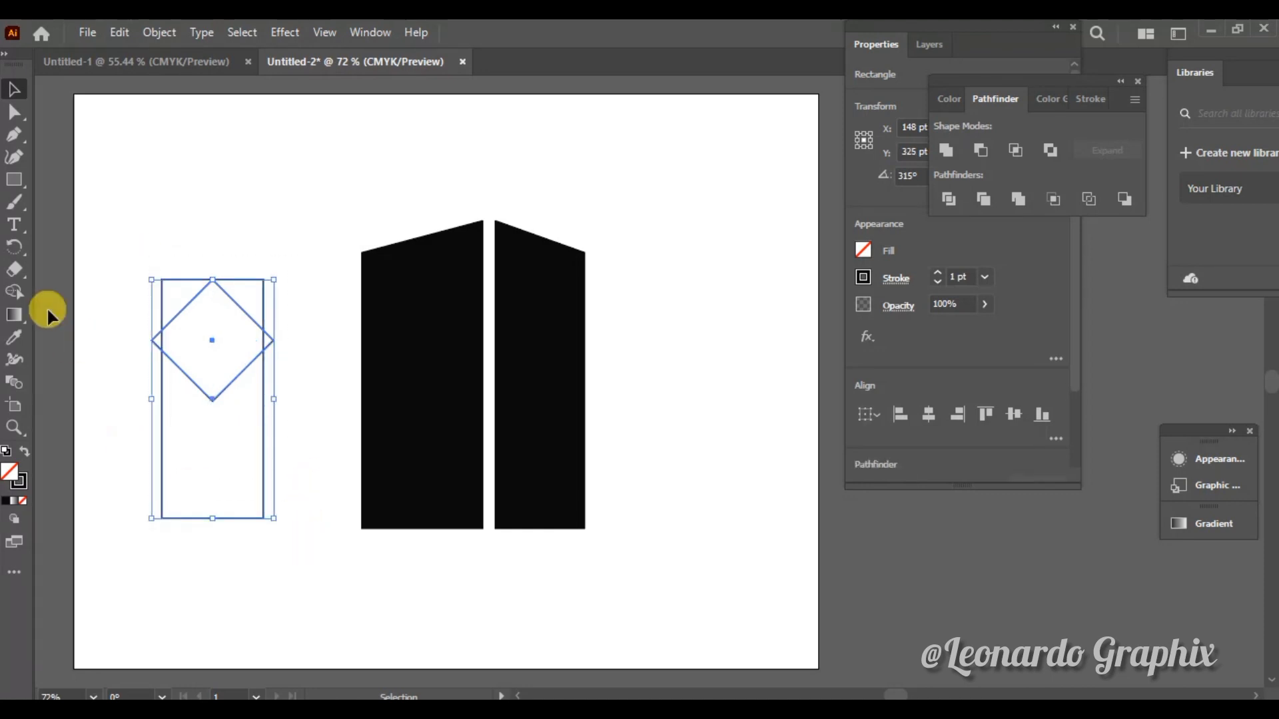
Use the Shape Builder to cut away the outlined rectangle's upper corners around the diamond.
{"action": "left_click", "coordinate": [15, 291]}
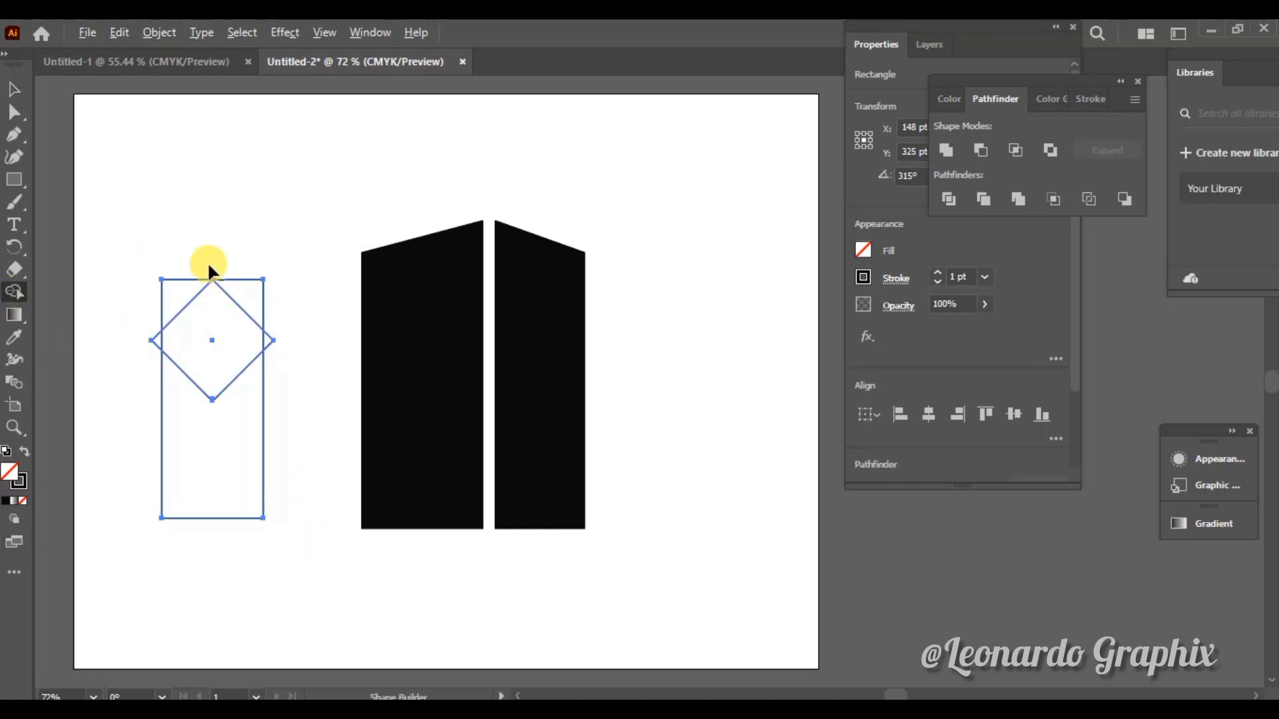
{"action": "left_click_drag", "start_coordinate": [209, 266], "coordinate": [150, 327]}
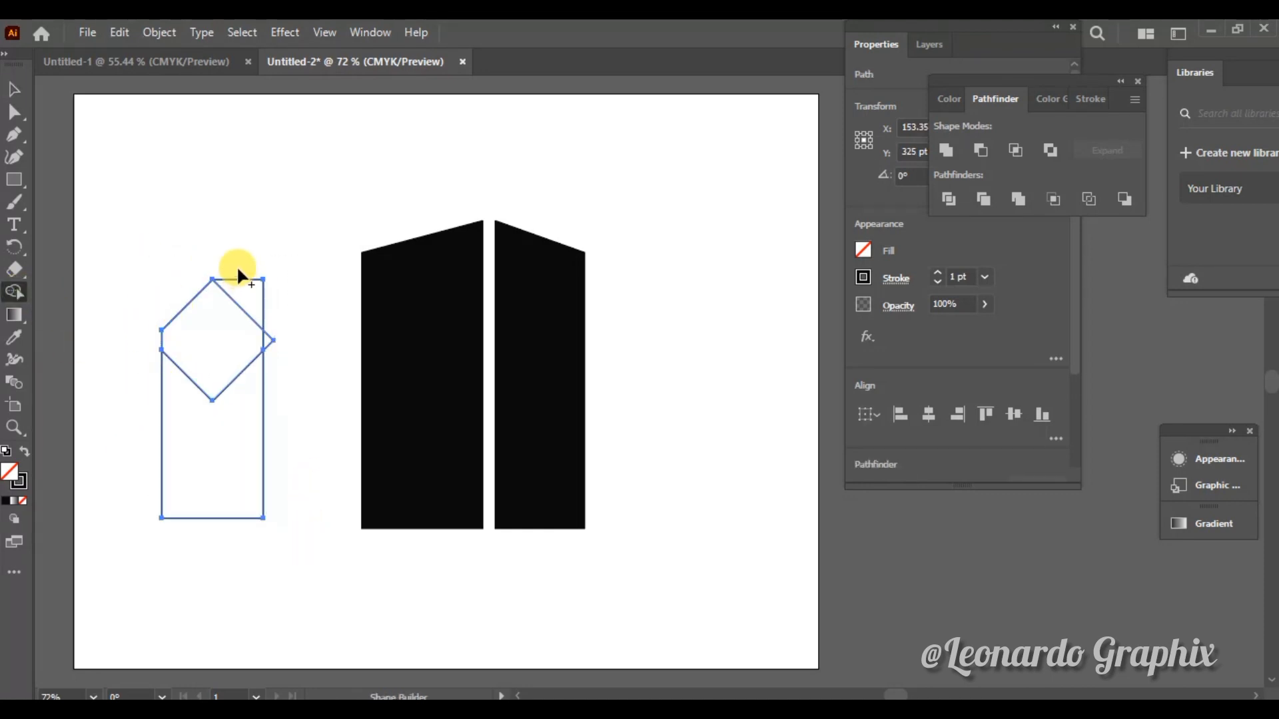
{"action": "left_click_drag", "start_coordinate": [237, 265], "coordinate": [266, 322]}
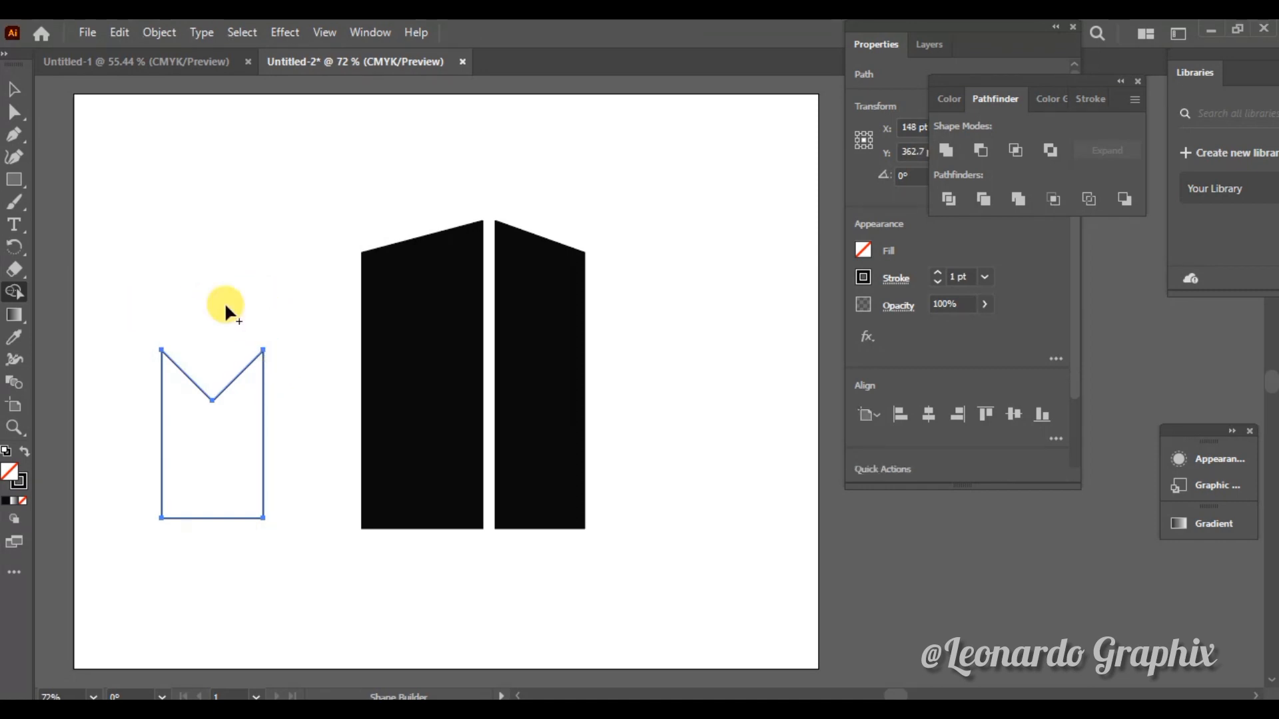
Try stretching, moving and resizing the notched outline, then delete it.
{"action": "left_click_drag", "start_coordinate": [212, 518], "coordinate": [225, 611]}
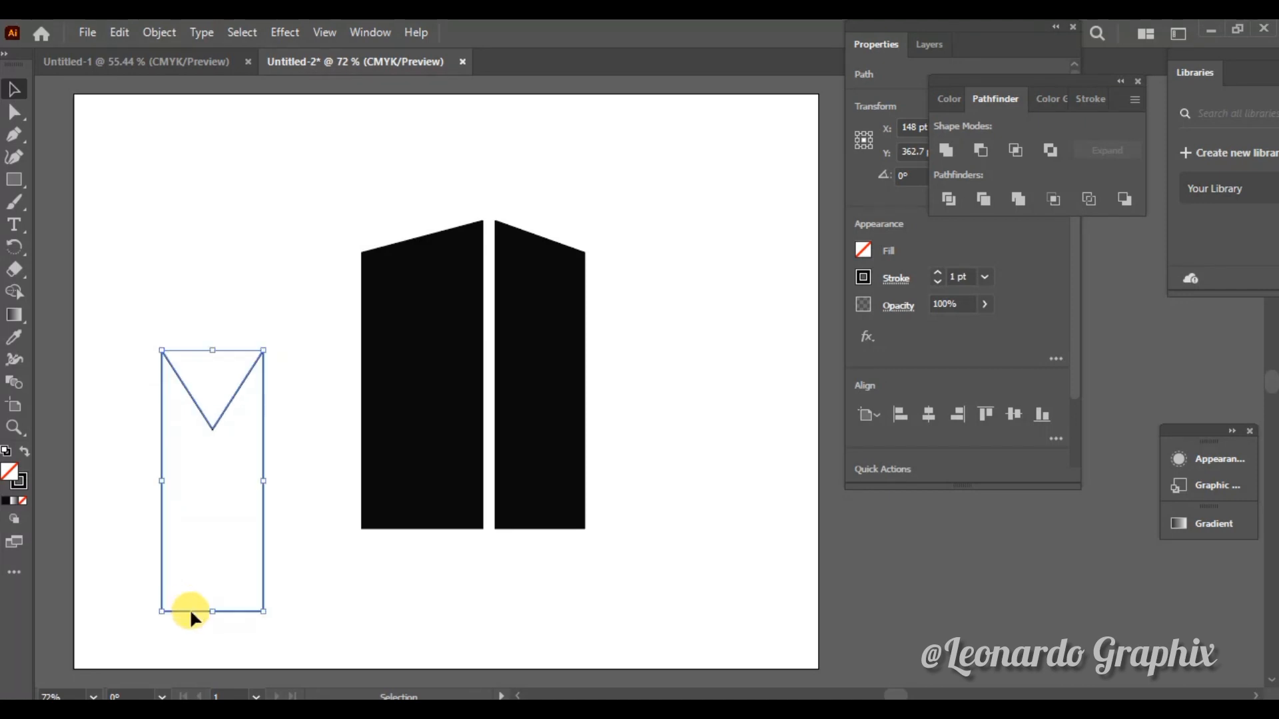
{"action": "left_click_drag", "start_coordinate": [225, 409], "coordinate": [250, 314]}
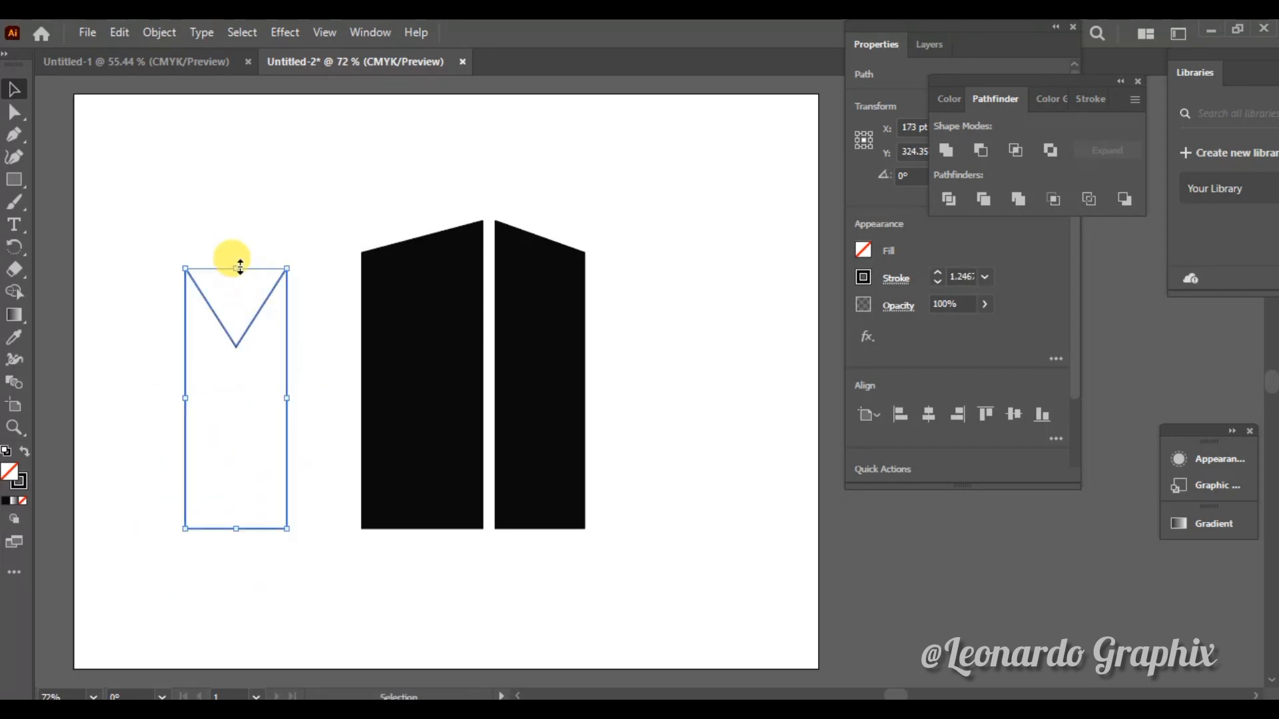
{"action": "left_click_drag", "start_coordinate": [240, 266], "coordinate": [238, 294]}
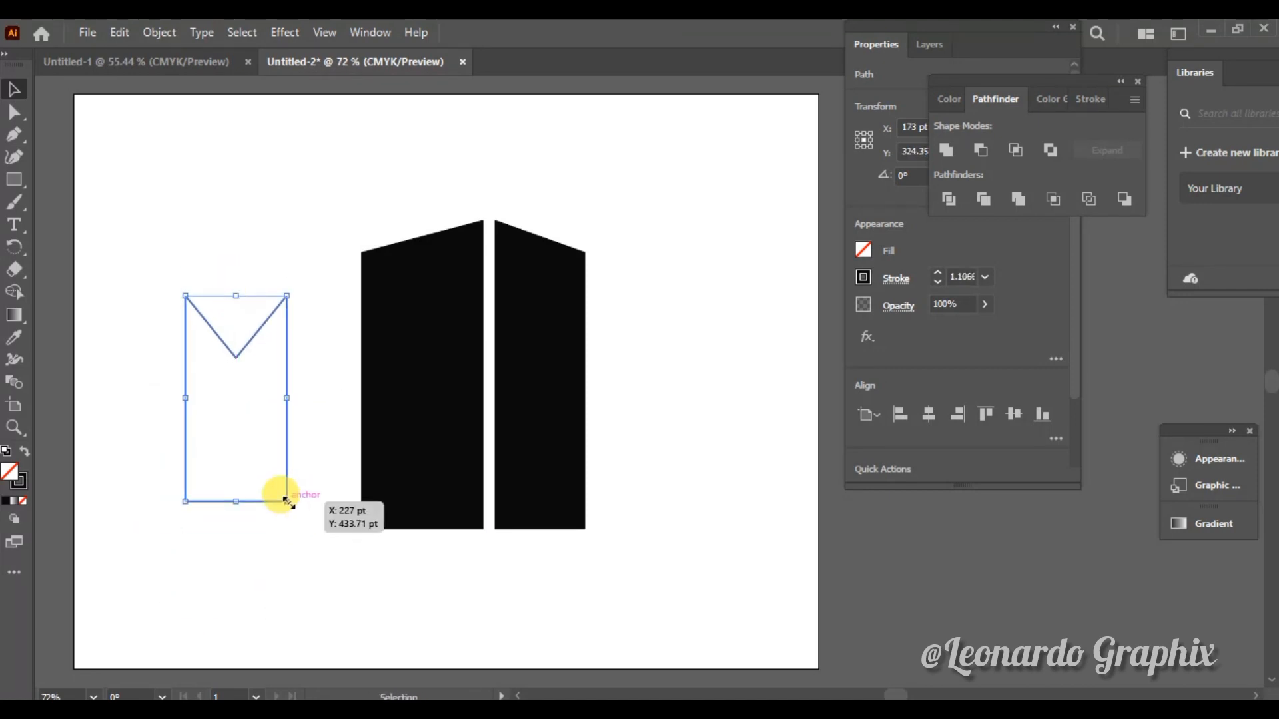
{"action": "left_click_drag", "start_coordinate": [288, 501], "coordinate": [288, 514]}
{"action": "key", "text": "Delete"}
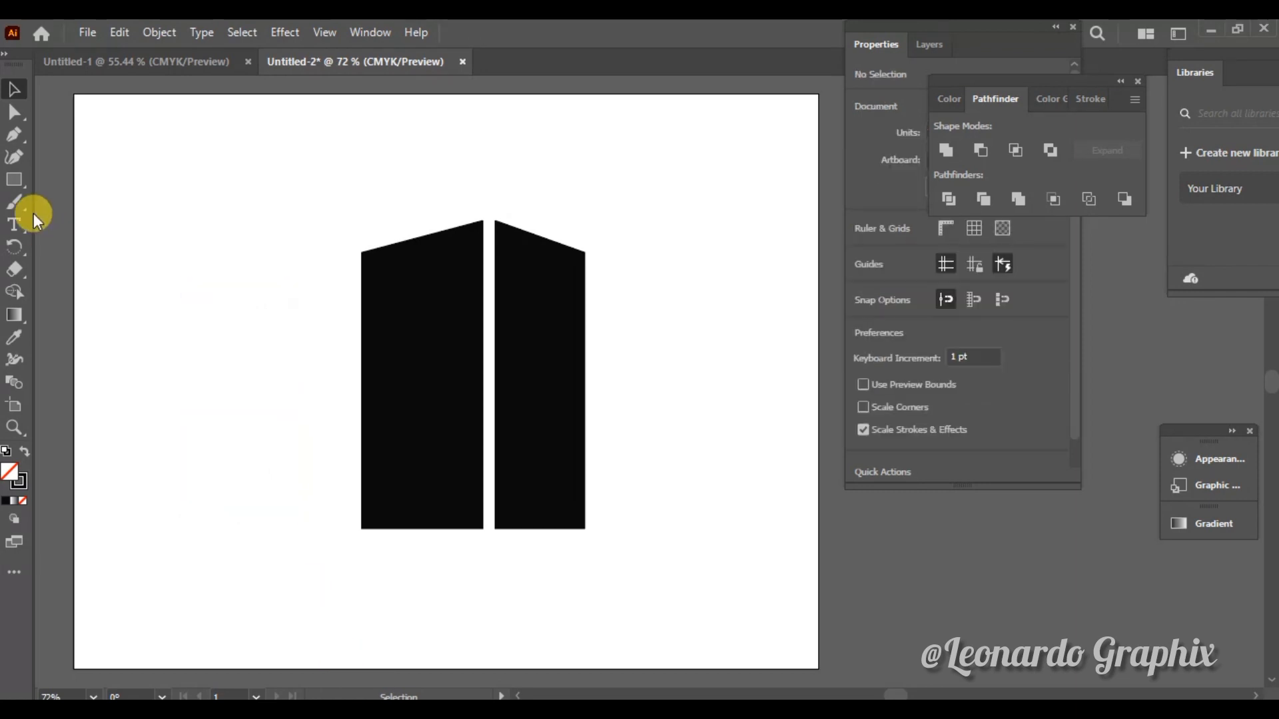
Draw a new tall outlined rectangle and a square rotated 45° into a diamond touching its top edge.
{"action": "key", "text": "m"}
{"action": "left_click_drag", "start_coordinate": [167, 276], "coordinate": [259, 507]}
{"action": "left_click_drag", "start_coordinate": [143, 176], "coordinate": [221, 254]}
{"action": "left_click_drag", "start_coordinate": [228, 176], "coordinate": [212, 329]}
{"action": "left_click", "coordinate": [14, 89]}
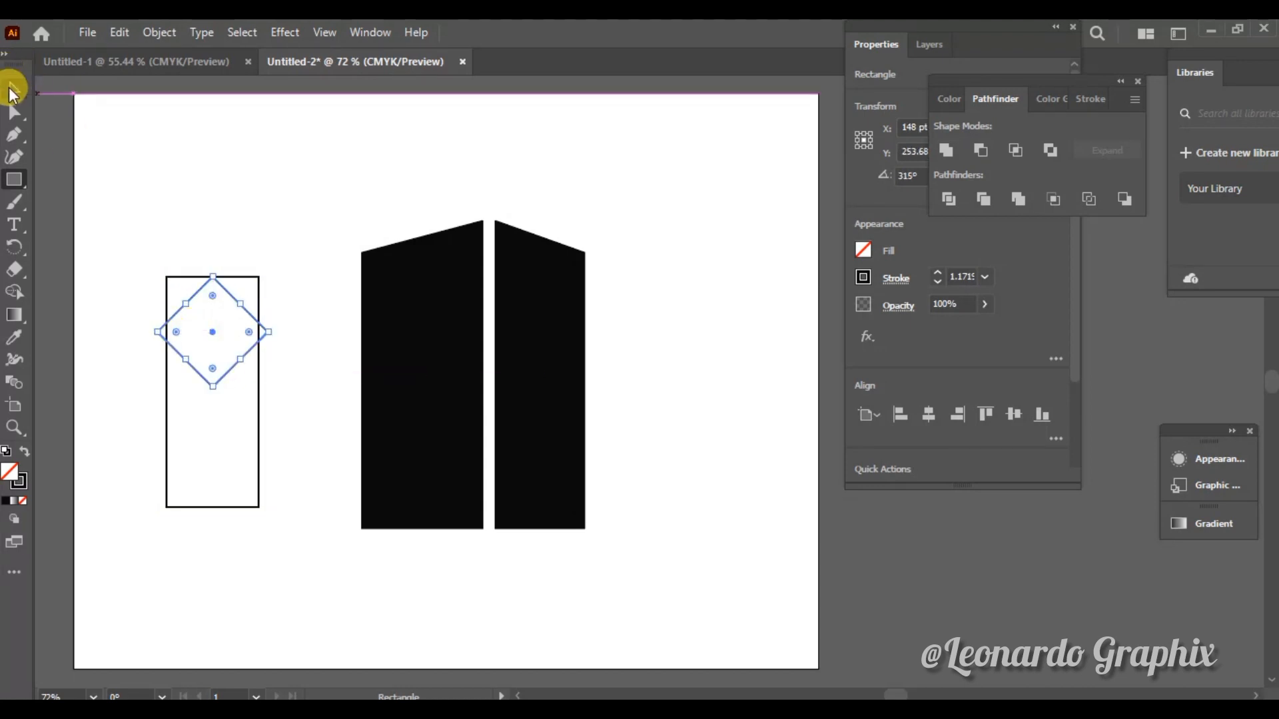
Merge the diamond with the rectangle using the Shape Builder and remove the outer corners to form a pointed top.
{"action": "left_click_drag", "start_coordinate": [118, 230], "coordinate": [287, 556]}
{"action": "left_click", "coordinate": [14, 292]}
{"action": "left_click_drag", "start_coordinate": [226, 426], "coordinate": [223, 333]}
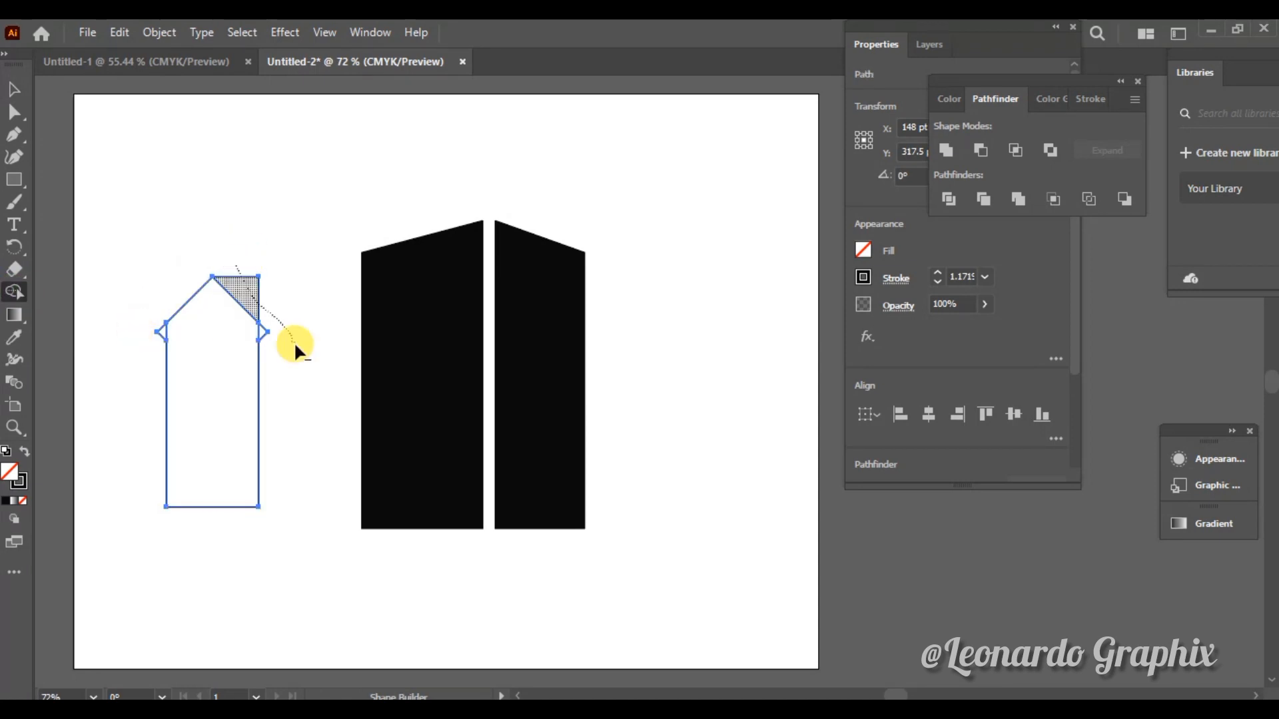
{"action": "left_click", "coordinate": [14, 90]}
Lower the peak of the pointed outline slightly and narrow the shape from its right side.
{"action": "left_click", "coordinate": [14, 112]}
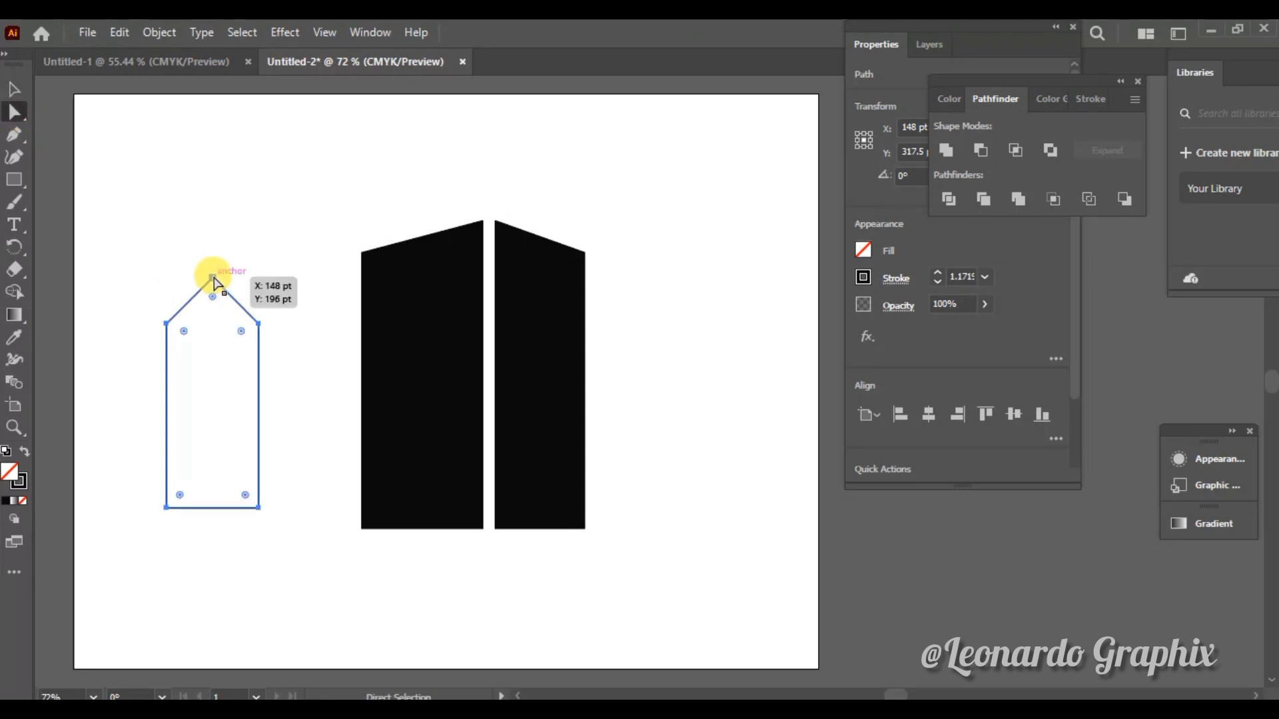
{"action": "left_click_drag", "start_coordinate": [214, 278], "coordinate": [212, 289]}
{"action": "left_click", "coordinate": [213, 280]}
{"action": "left_click", "coordinate": [14, 90]}
{"action": "left_click_drag", "start_coordinate": [259, 401], "coordinate": [249, 400]}
Duplicate the pointed outline to the upper left and place the original over the left black shape's lower left edge.
{"action": "left_click_drag", "start_coordinate": [199, 305], "coordinate": [129, 242]}
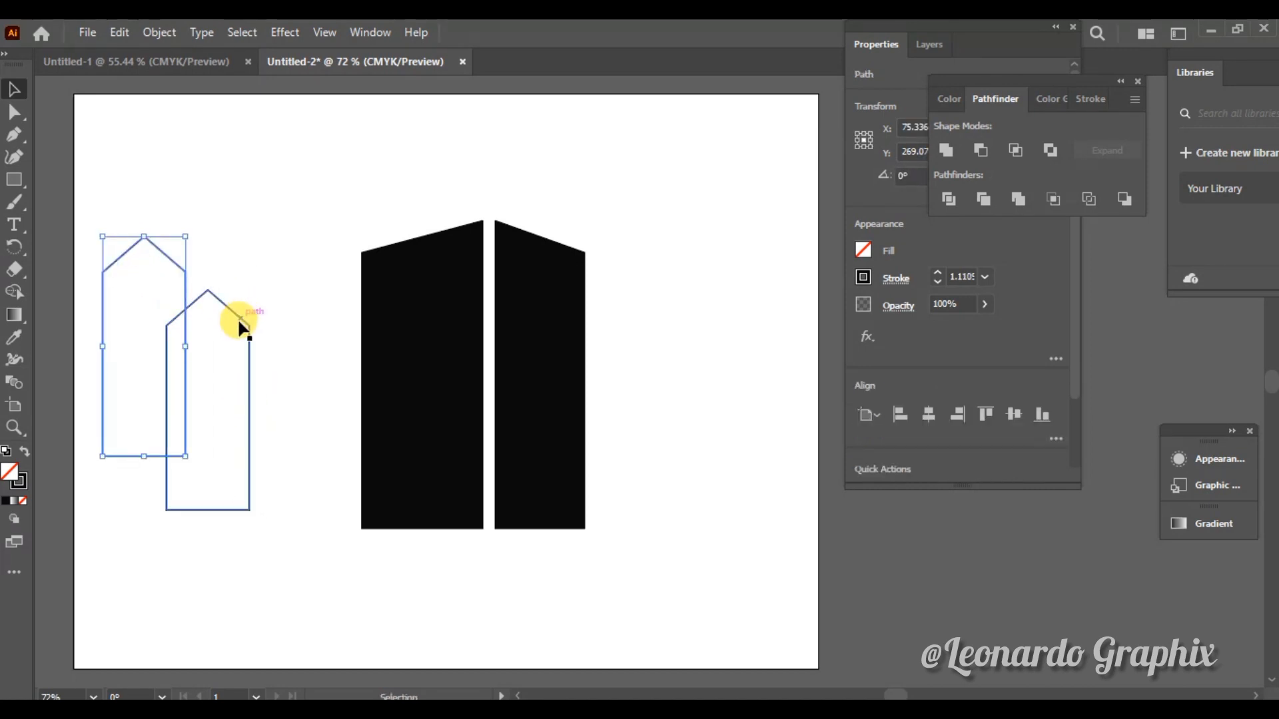
{"action": "left_click_drag", "start_coordinate": [242, 328], "coordinate": [402, 339]}
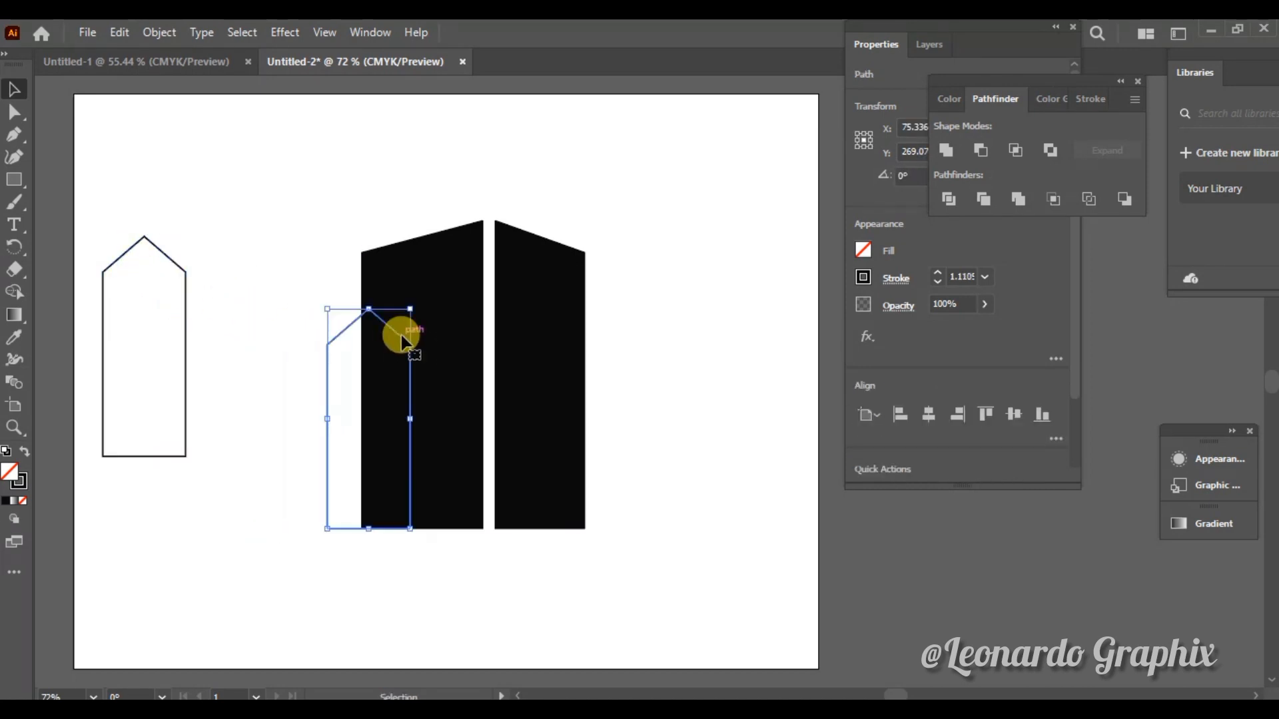
{"action": "key", "text": "Right"}
{"action": "key", "text": "Right"}
{"action": "key", "text": "Right"}
{"action": "key", "text": "Right"}
{"action": "key", "text": "Right"}
{"action": "left_click", "coordinate": [670, 696]}
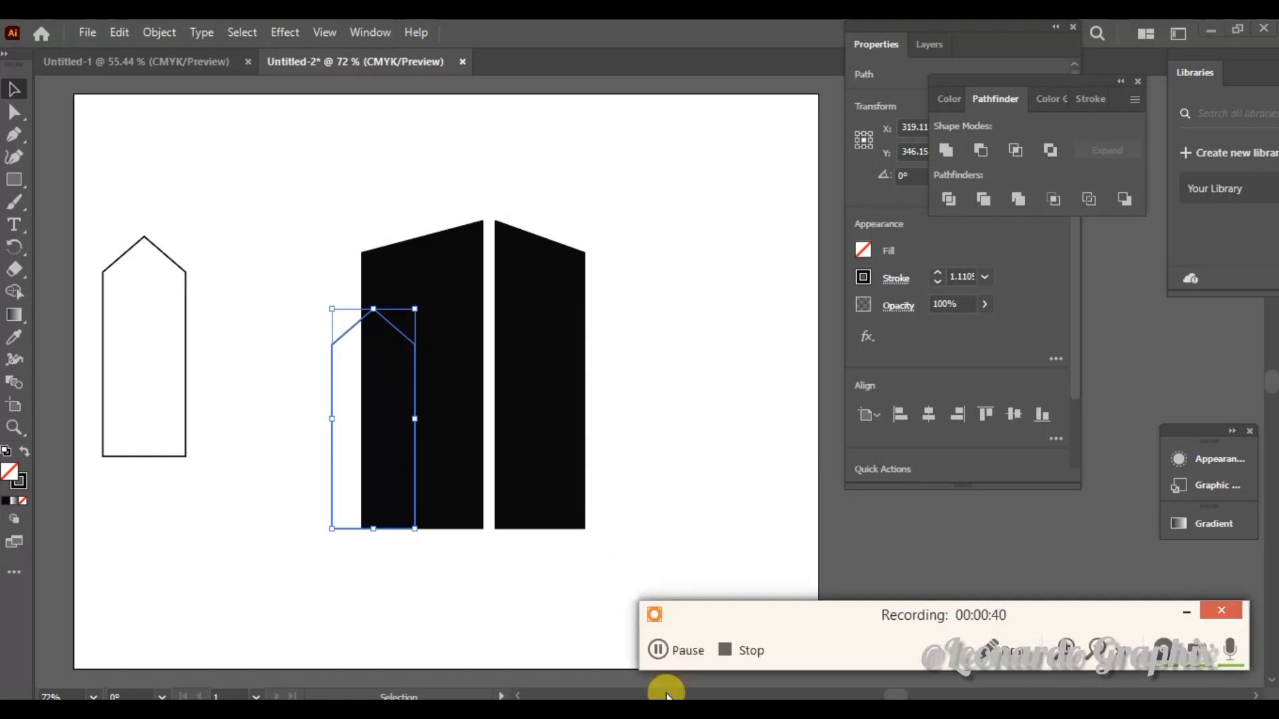
{"action": "left_click", "coordinate": [673, 651]}
{"action": "left_click", "coordinate": [1186, 613]}
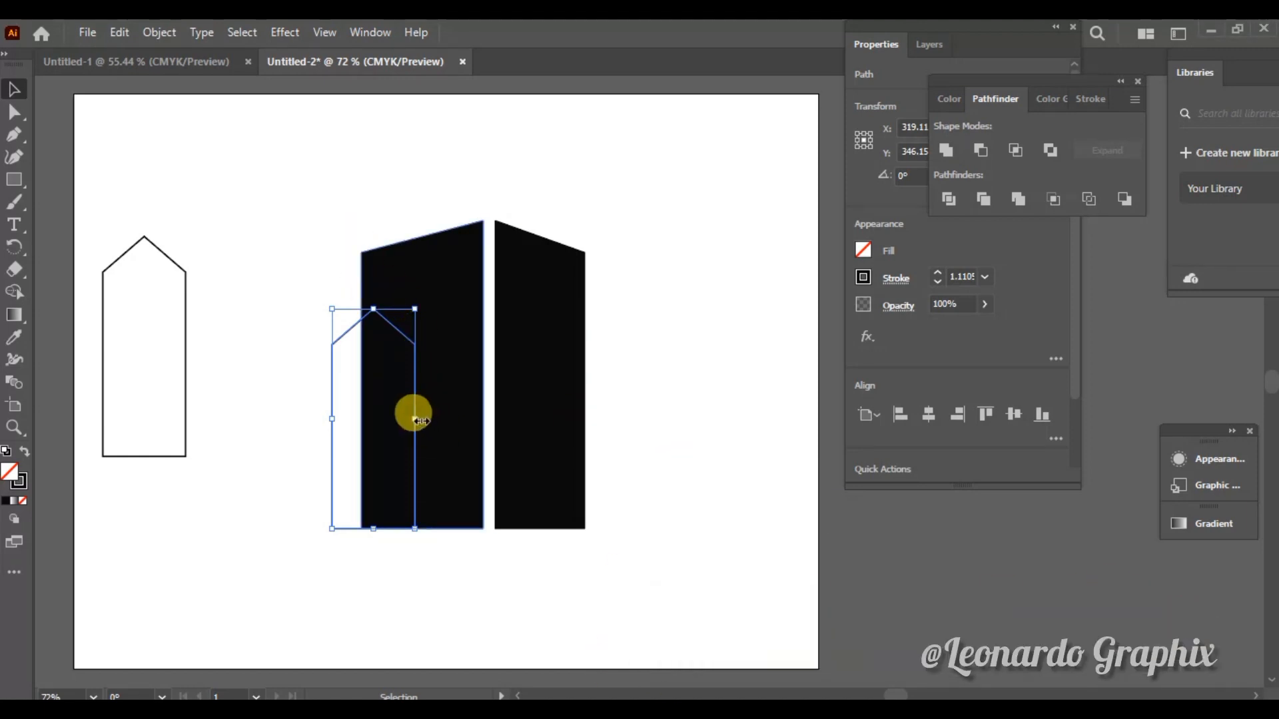
Nudge the pointed outline 7 pt further right over the left black shape.
{"action": "key", "text": "Right"}
{"action": "key", "text": "Right"}
{"action": "key", "text": "Right"}
{"action": "key", "text": "Right"}
{"action": "key", "text": "Right"}
{"action": "key", "text": "Right"}
{"action": "key", "text": "Right"}
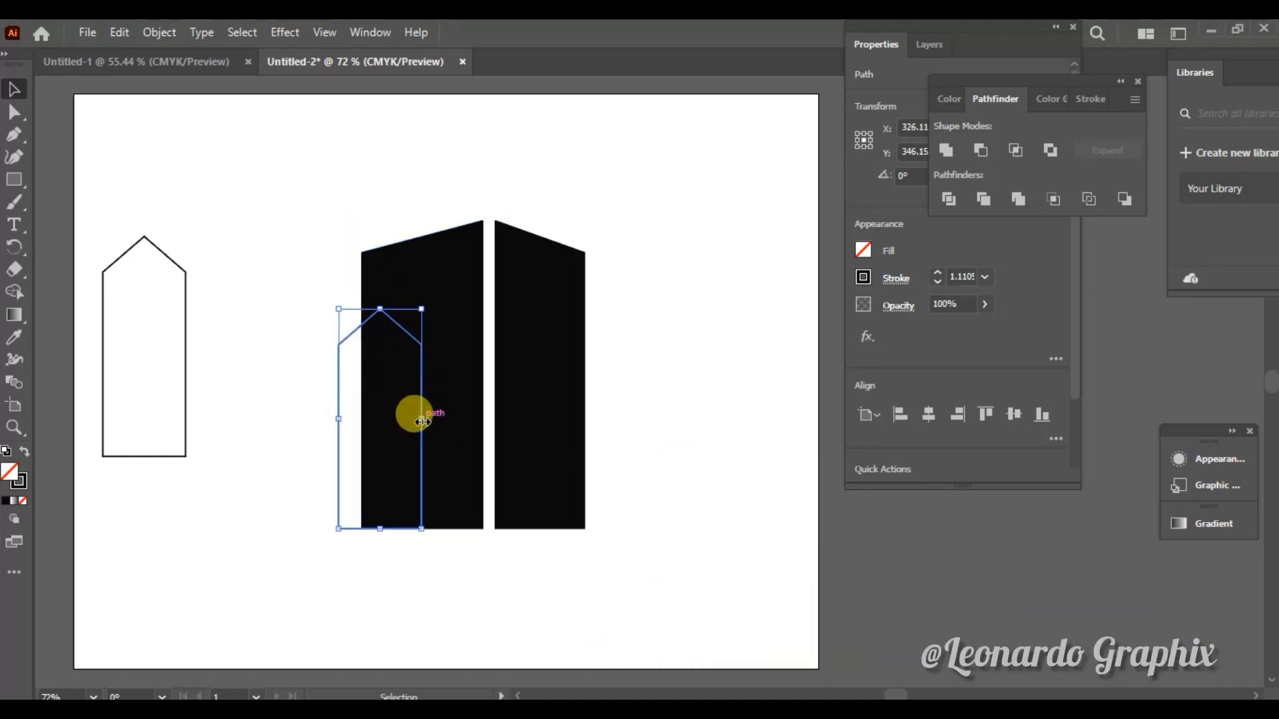
Expand the pointed outline together with both black shapes and divide them with Pathfinder.
{"action": "left_click_drag", "start_coordinate": [251, 176], "coordinate": [497, 516]}
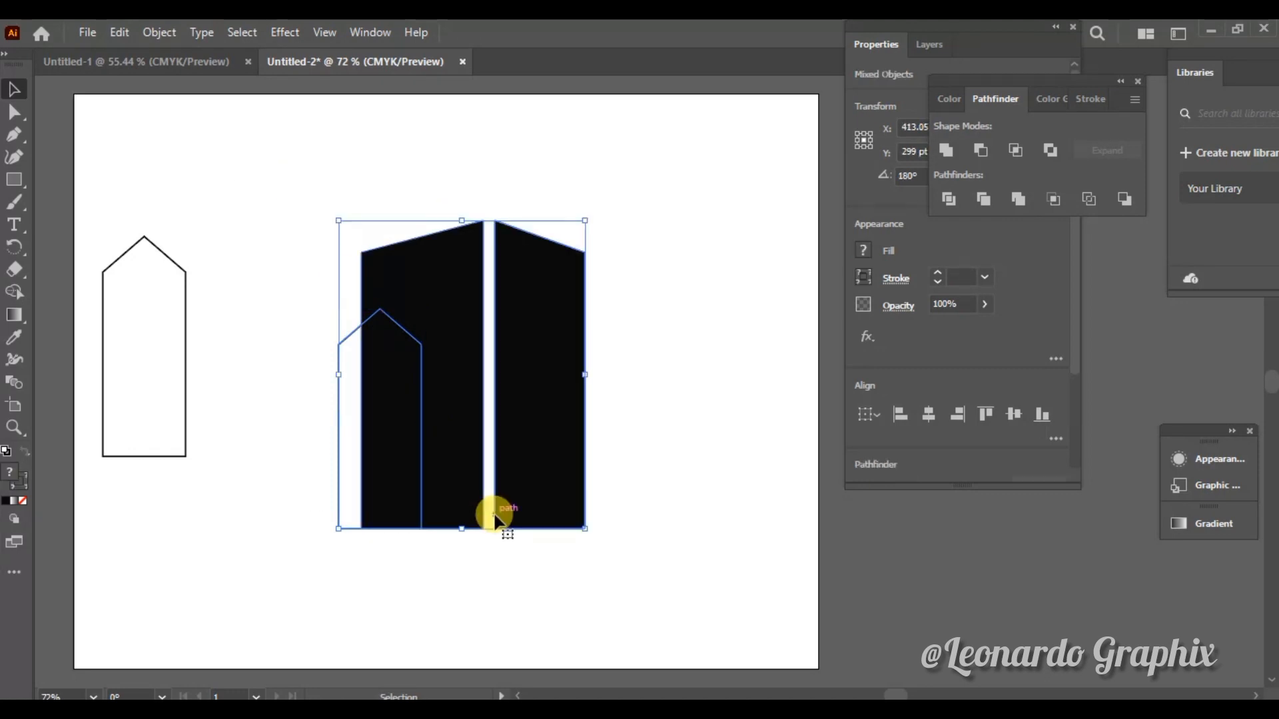
{"action": "left_click", "coordinate": [159, 32]}
{"action": "left_click", "coordinate": [233, 266]}
{"action": "left_click", "coordinate": [573, 474]}
{"action": "left_click", "coordinate": [954, 198]}
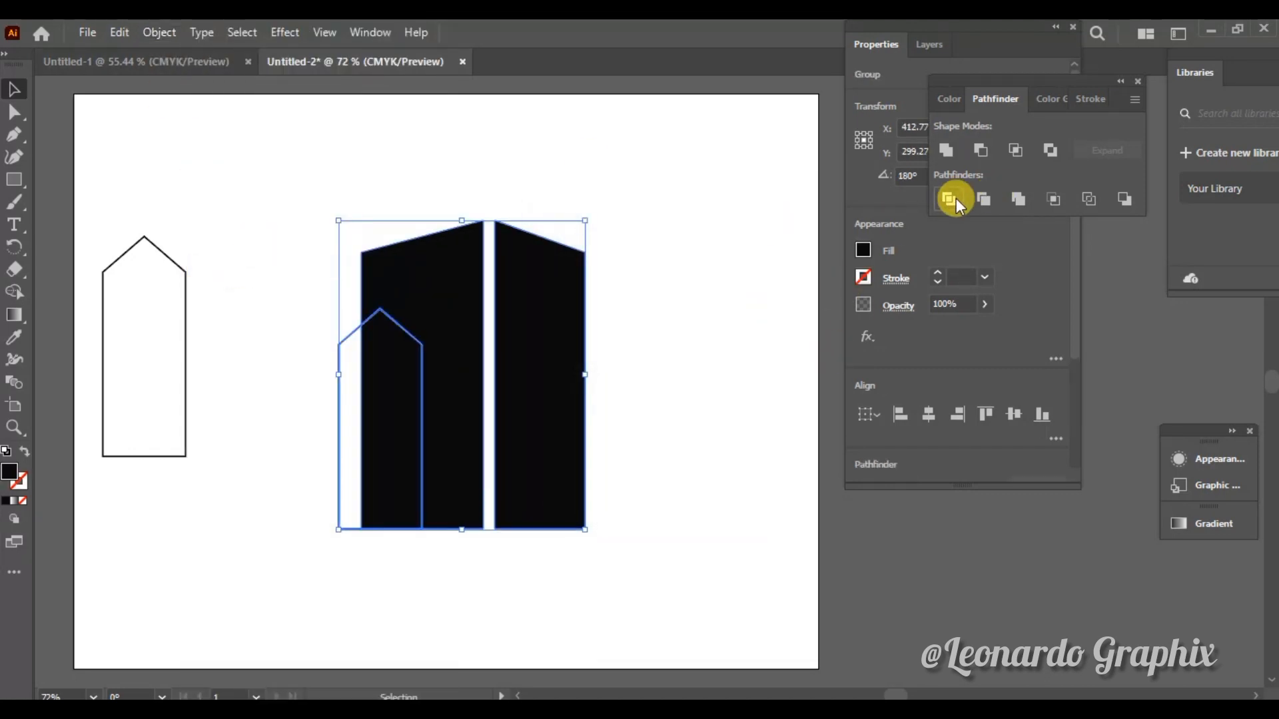
{"action": "left_click", "coordinate": [331, 293]}
{"action": "left_click", "coordinate": [422, 491]}
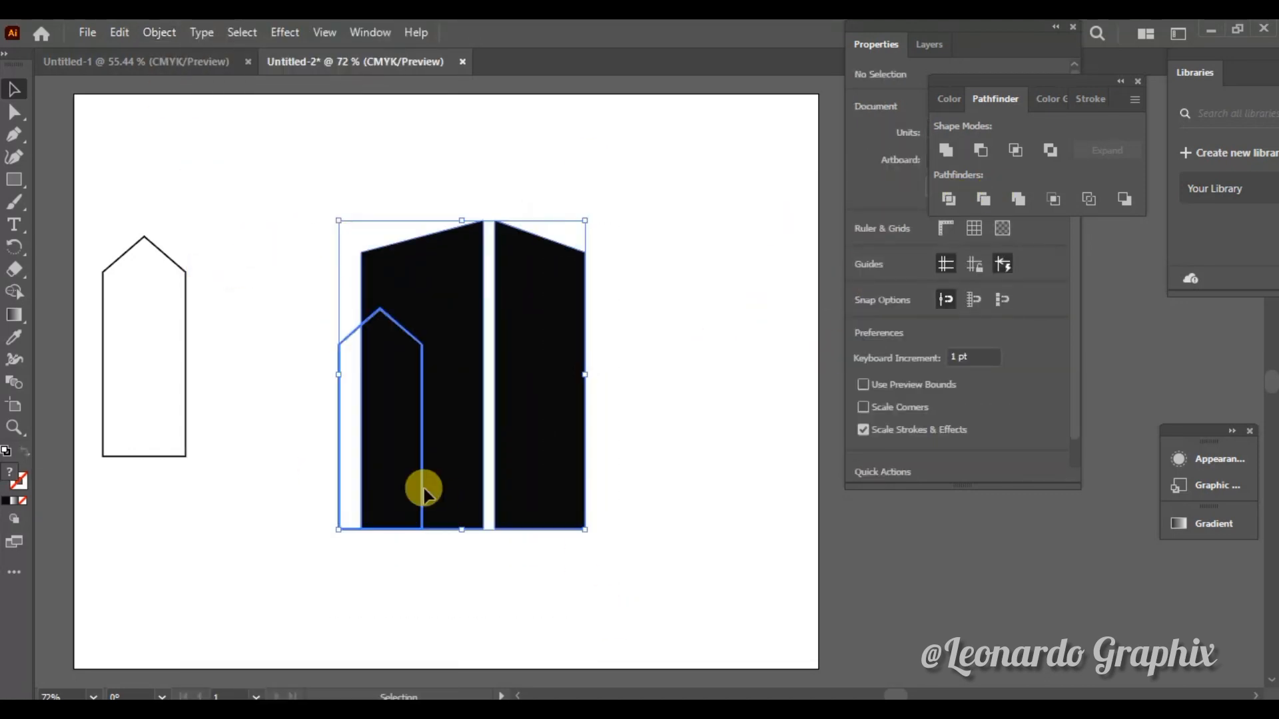
Ungroup the divided pieces and delete the pointed piece overlapping the left black shape, along with the stray line at its base.
{"action": "right_click", "coordinate": [394, 470]}
{"action": "left_click", "coordinate": [509, 297]}
{"action": "left_click", "coordinate": [644, 401]}
{"action": "left_click_drag", "start_coordinate": [393, 412], "coordinate": [228, 471]}
{"action": "key", "text": "Delete"}
{"action": "key", "text": "Delete"}
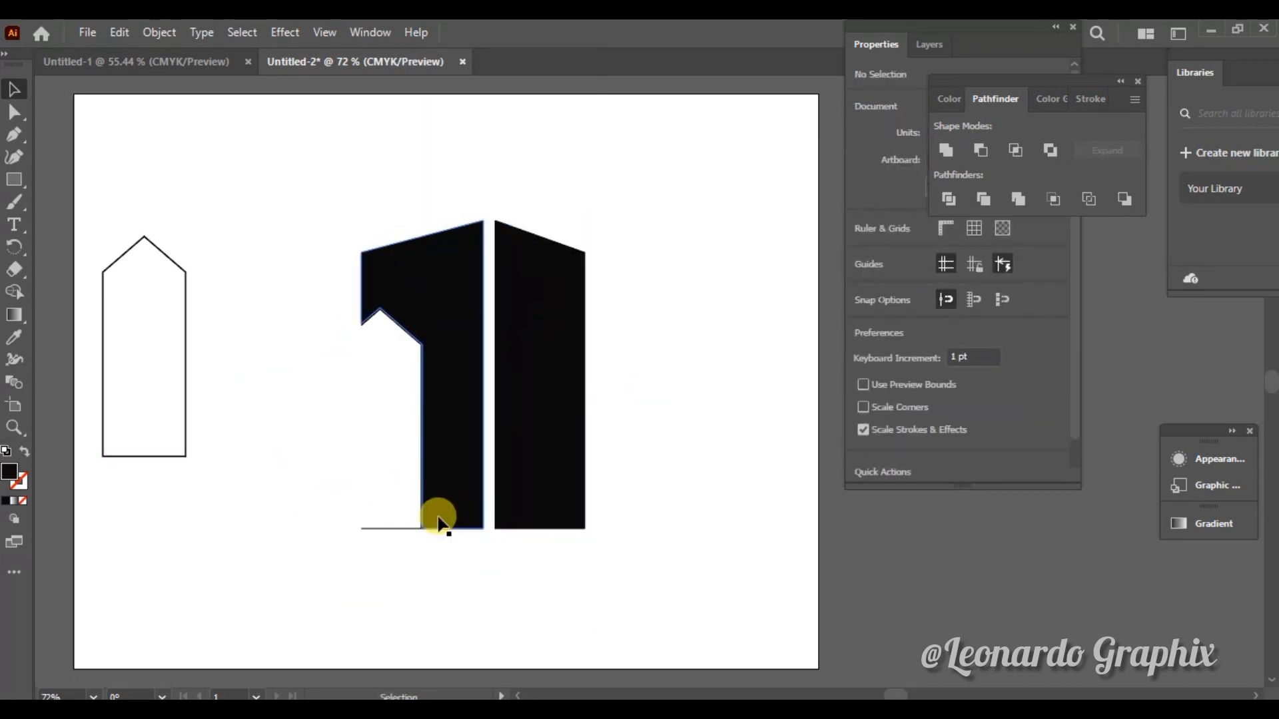
{"action": "left_click", "coordinate": [400, 533]}
{"action": "key", "text": "Delete"}
Move the spare pointed outline slightly down and right, and draw a vertical line from its peak to its base.
{"action": "left_click_drag", "start_coordinate": [180, 377], "coordinate": [257, 421]}
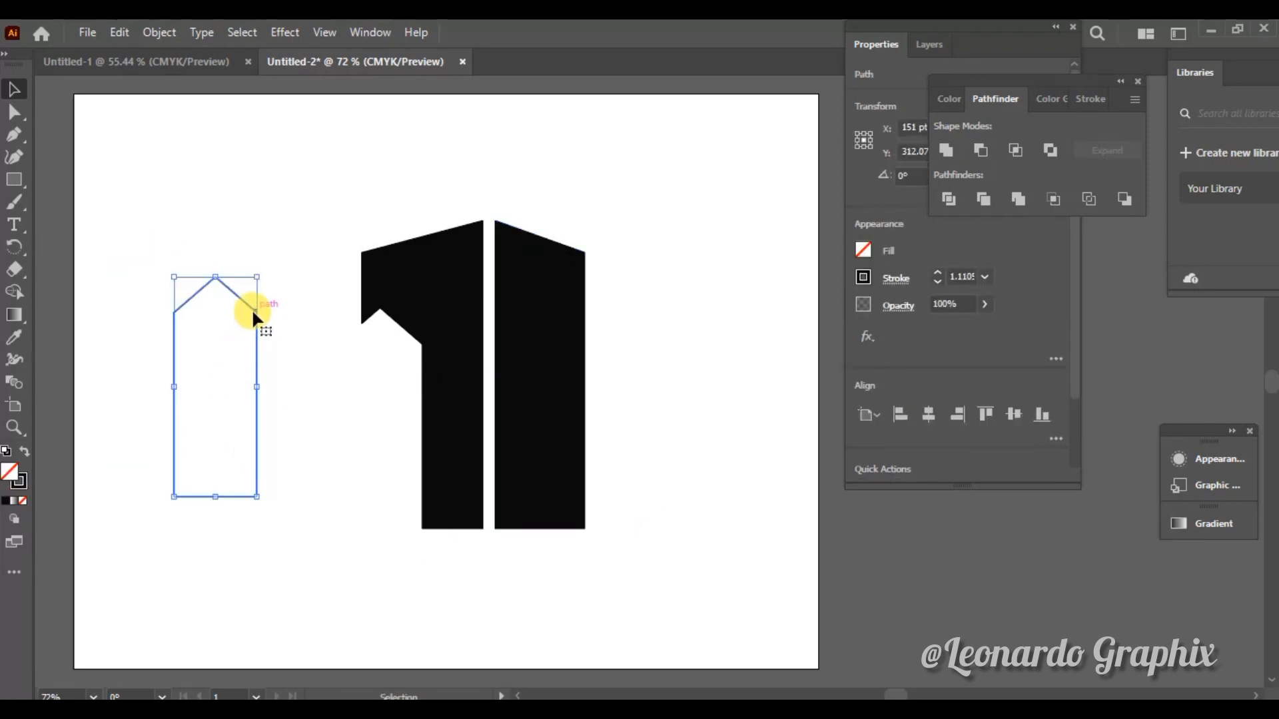
{"action": "left_click_drag", "start_coordinate": [26, 186], "coordinate": [77, 269]}
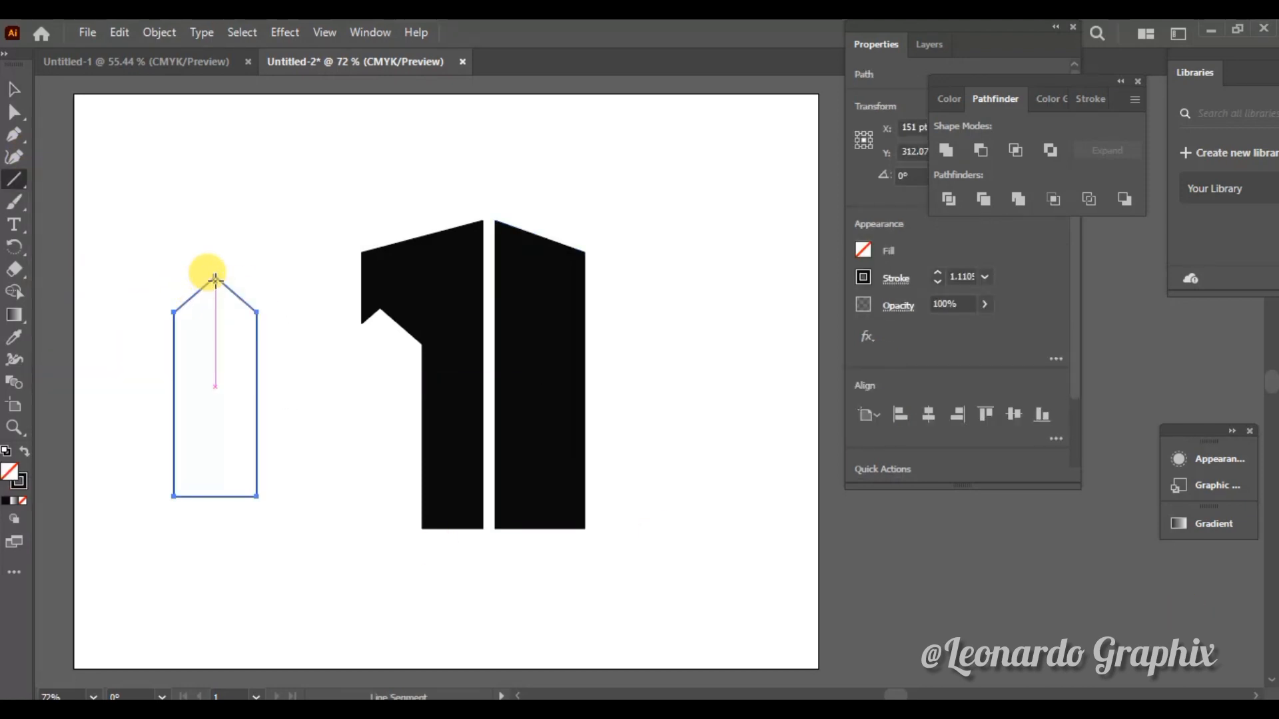
{"action": "mouse_move", "coordinate": [208, 467]}
{"action": "left_mouse_down"}
{"action": "mouse_move", "coordinate": [215, 496]}
{"action": "mouse_move", "coordinate": [89, 250]}
{"action": "left_mouse_up"}
{"action": "key", "text": "v"}
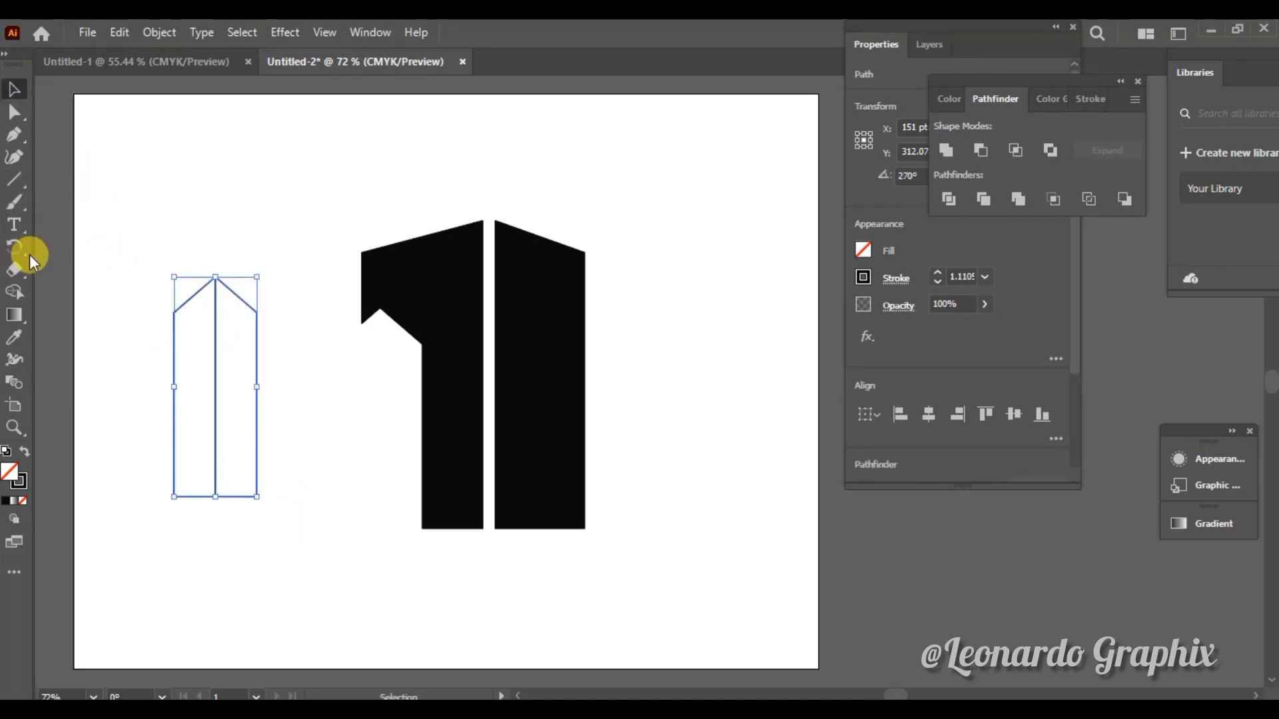
Cut the pointed outline with Scissors at its right shoulder and base midpoint, and delete the right wall with its half of the base.
{"action": "left_click_drag", "start_coordinate": [25, 276], "coordinate": [70, 296]}
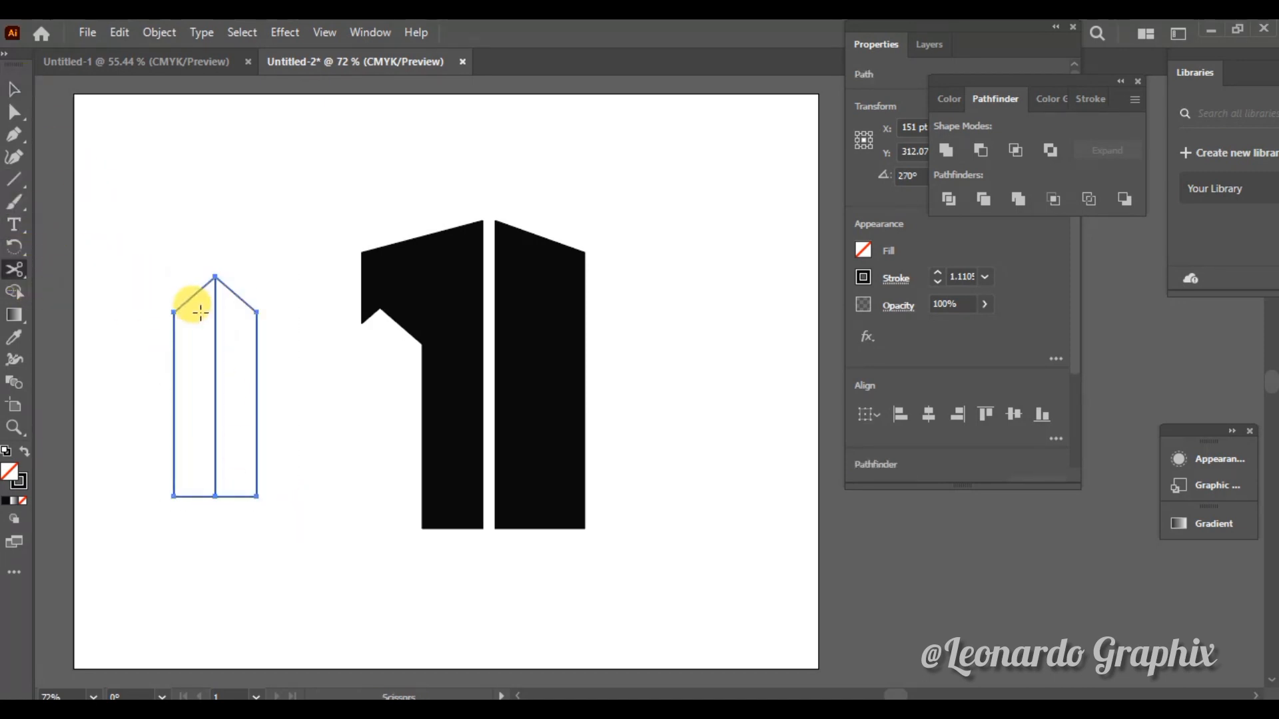
{"action": "left_click", "coordinate": [257, 312]}
{"action": "left_click", "coordinate": [214, 496]}
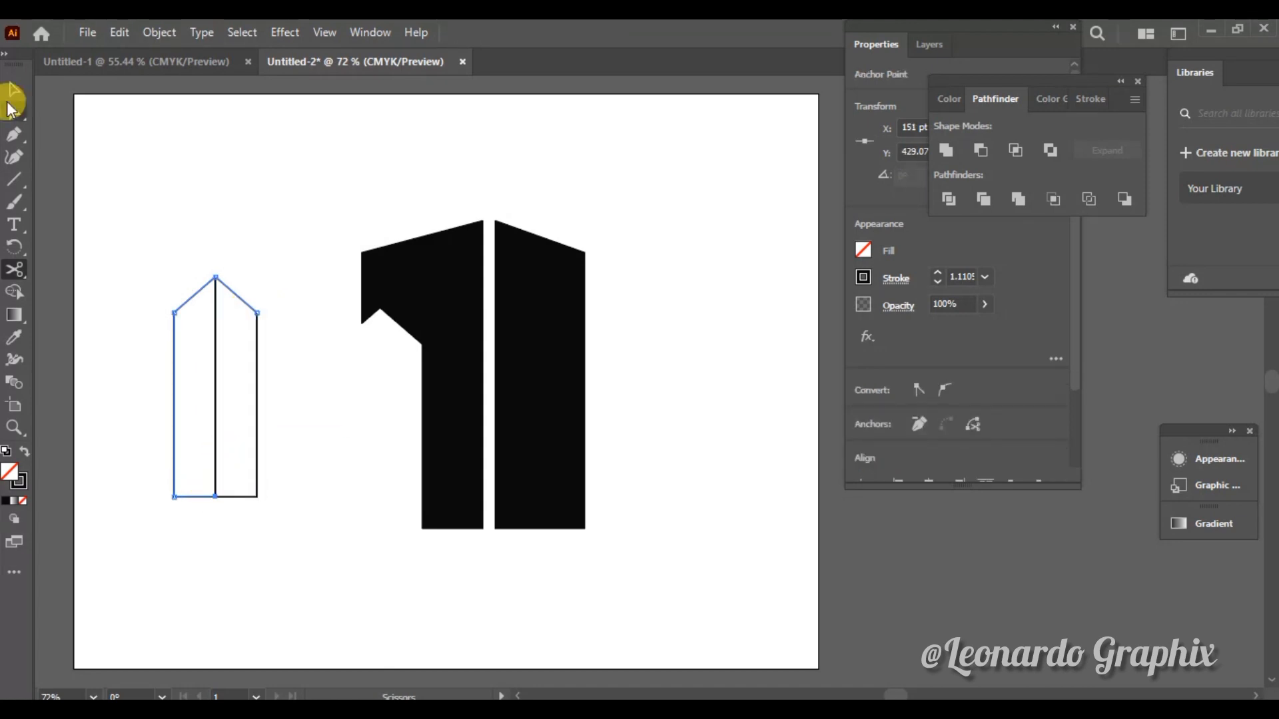
{"action": "left_click", "coordinate": [14, 88]}
{"action": "left_click", "coordinate": [268, 388]}
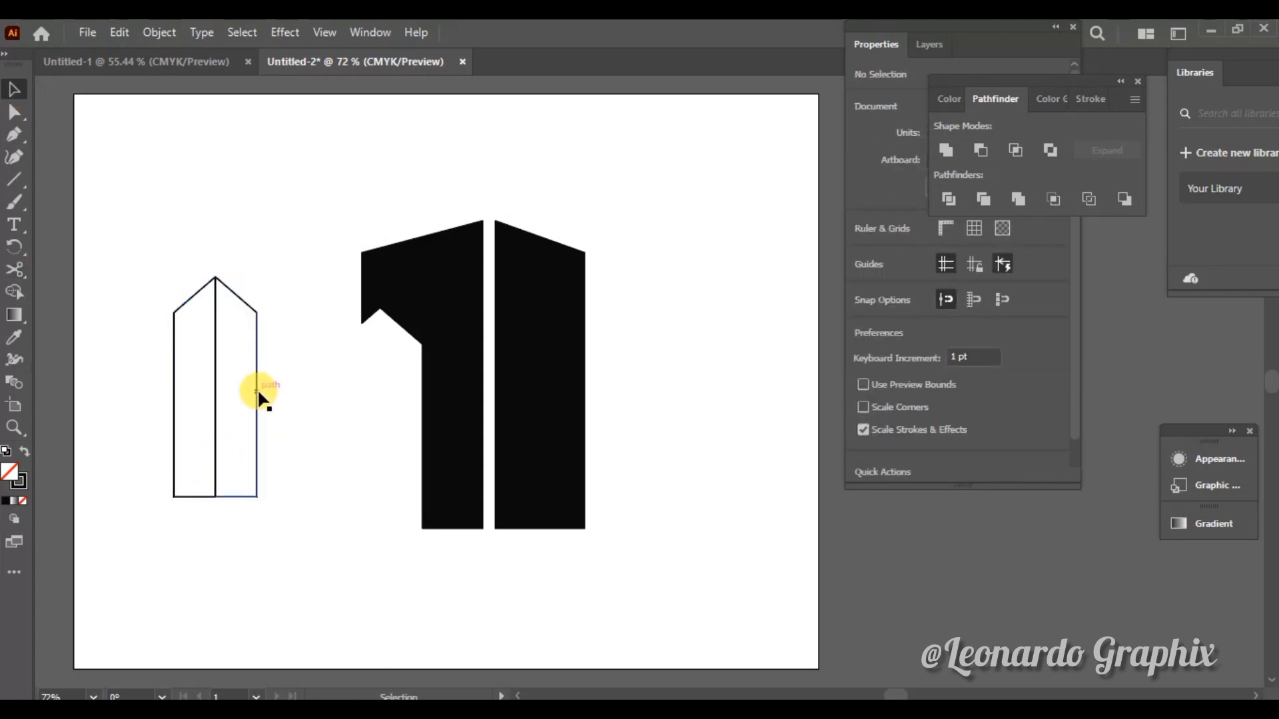
{"action": "left_click_drag", "start_coordinate": [258, 394], "coordinate": [341, 414]}
{"action": "key", "text": "Delete"}
Merge the left half of the pointed outline into a closed shape with Shape Builder.
{"action": "left_click_drag", "start_coordinate": [139, 262], "coordinate": [263, 506]}
{"action": "left_click", "coordinate": [14, 292]}
{"action": "left_click", "coordinate": [202, 374]}
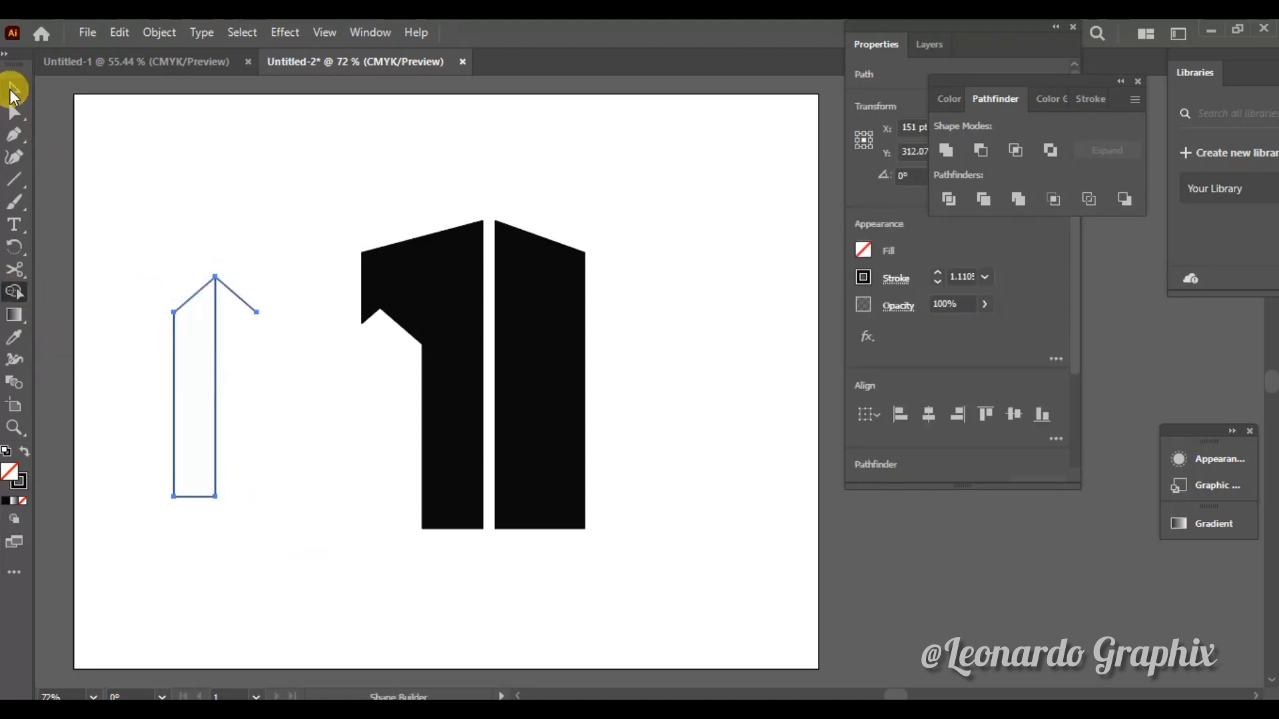
Set the stroke of the half-pointed outline and its right roof line to 8 pt.
{"action": "left_click", "coordinate": [938, 273]}
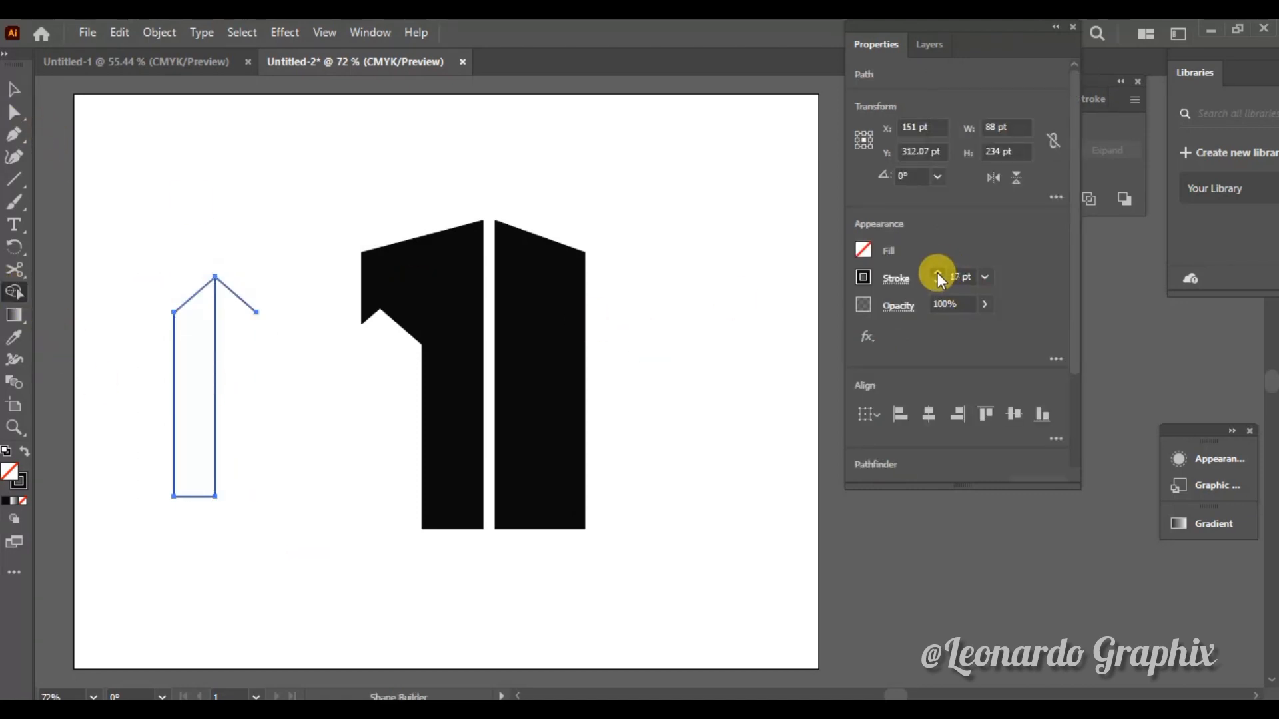
{"action": "left_click", "coordinate": [15, 93]}
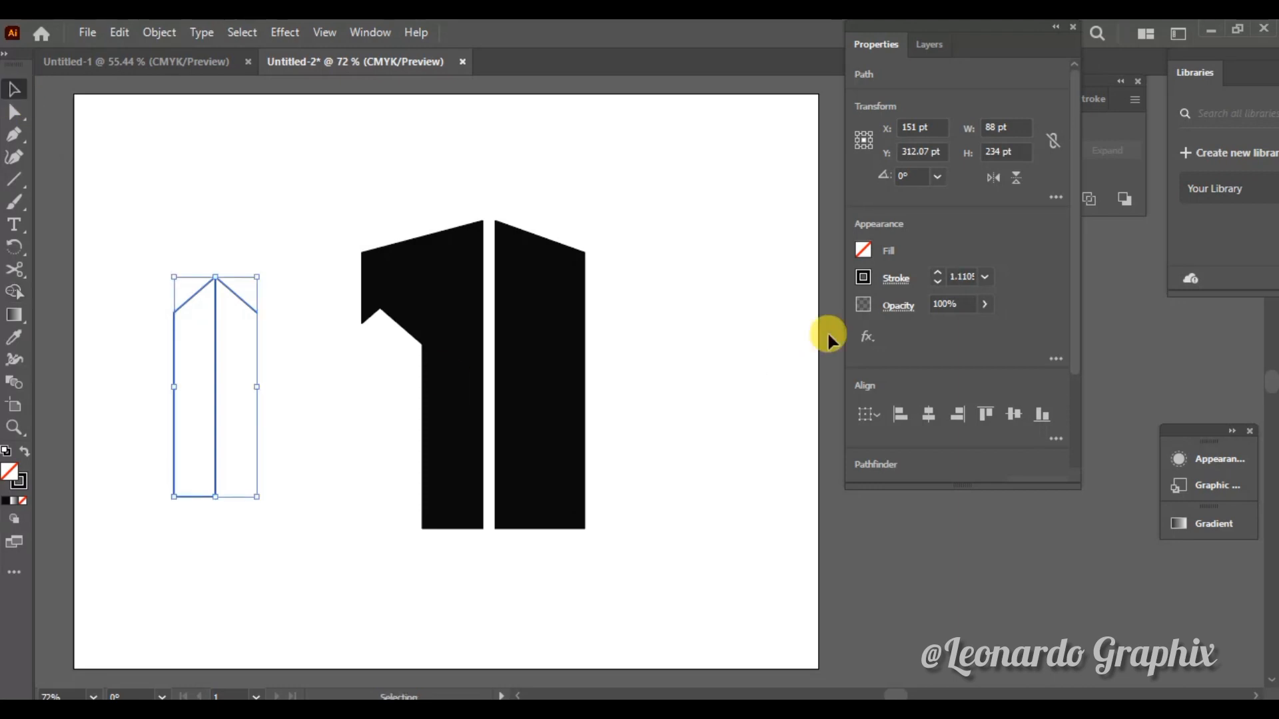
{"action": "left_click", "coordinate": [938, 272]}
{"action": "left_click", "coordinate": [938, 272]}
{"action": "left_click", "coordinate": [938, 272]}
{"action": "left_click", "coordinate": [938, 272]}
{"action": "left_click", "coordinate": [938, 282]}
{"action": "left_click", "coordinate": [938, 282]}
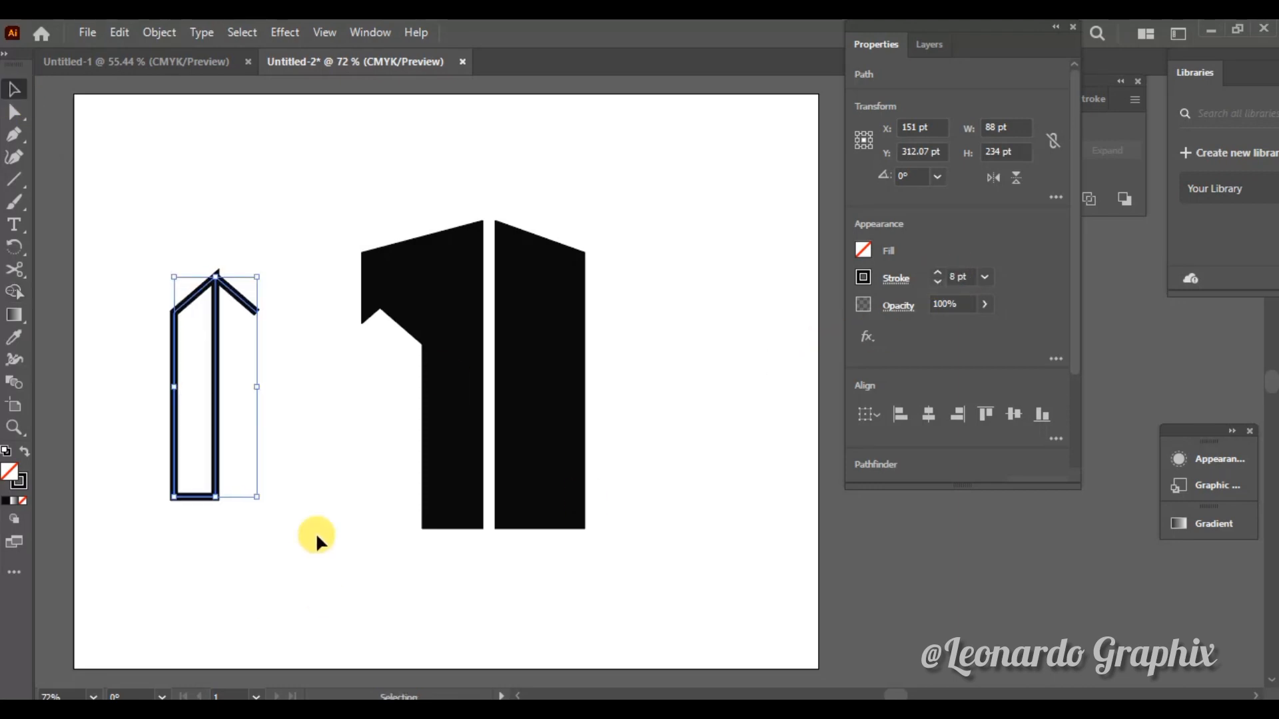
Raise the short right roof line about 6 pt and delete the unpainted leftover piece beside the left black shape.
{"action": "left_click", "coordinate": [316, 533]}
{"action": "left_click_drag", "start_coordinate": [252, 303], "coordinate": [252, 301]}
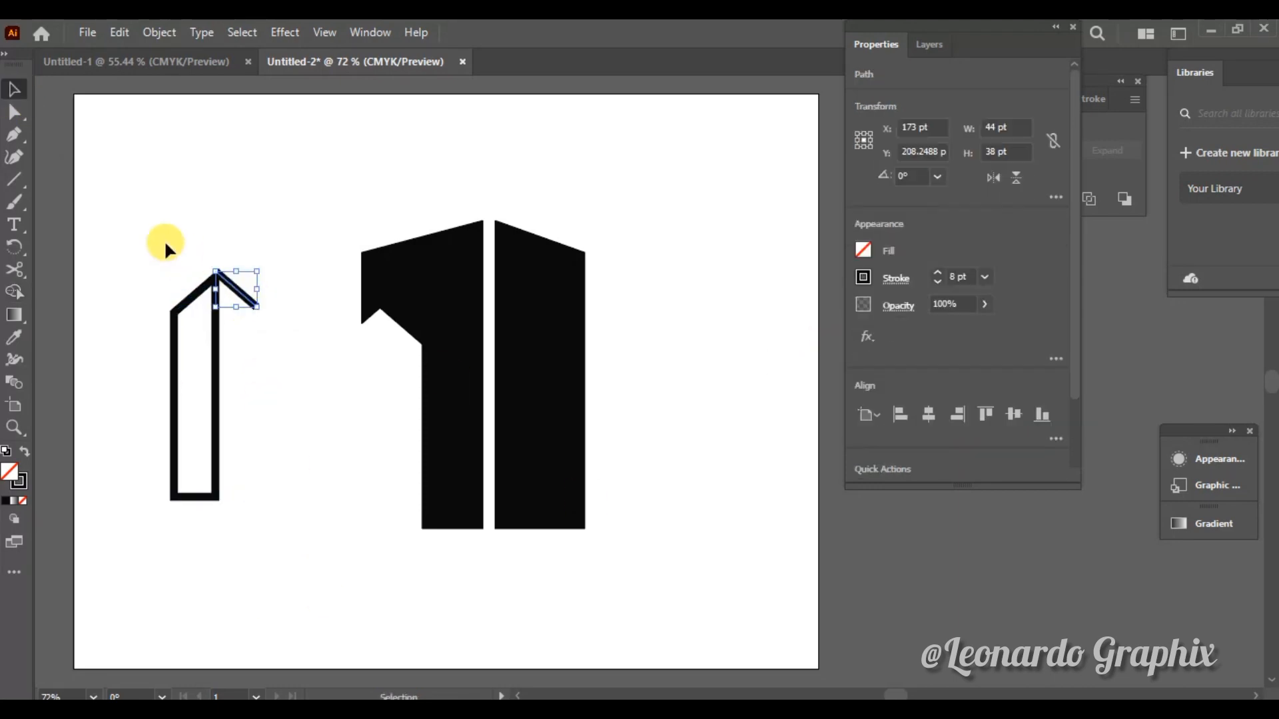
{"action": "left_click_drag", "start_coordinate": [165, 248], "coordinate": [344, 586]}
{"action": "left_click", "coordinate": [296, 575]}
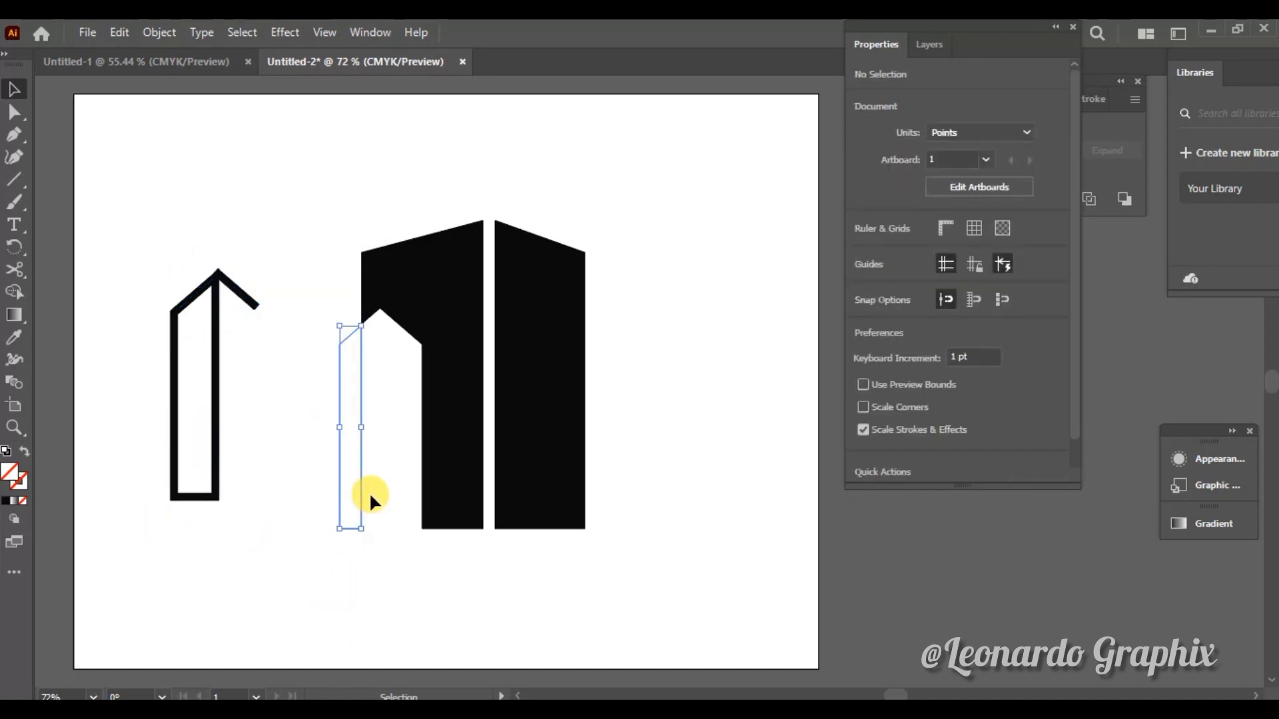
{"action": "key", "text": "Delete"}
{"action": "left_click_drag", "start_coordinate": [231, 275], "coordinate": [234, 279]}
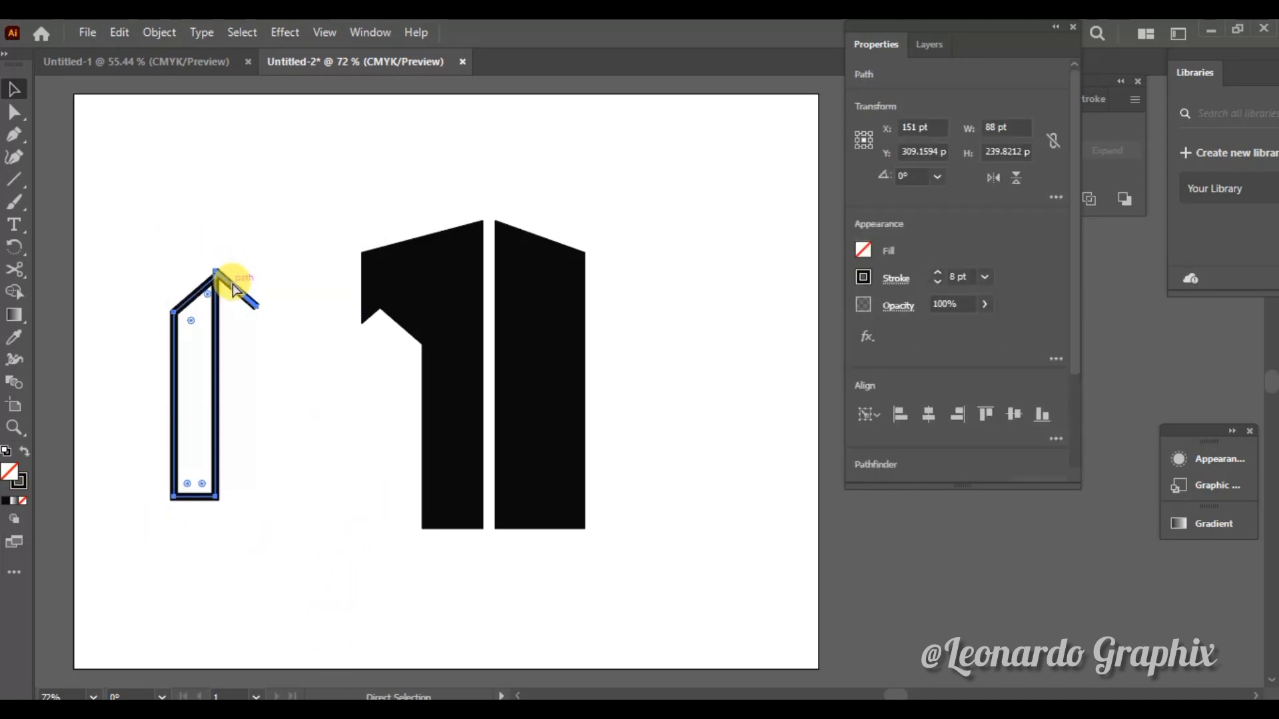
Thicken the stroke of the grouped half-pointed shape and roof line to 10 pt, and ungroup them.
{"action": "left_click", "coordinate": [938, 274]}
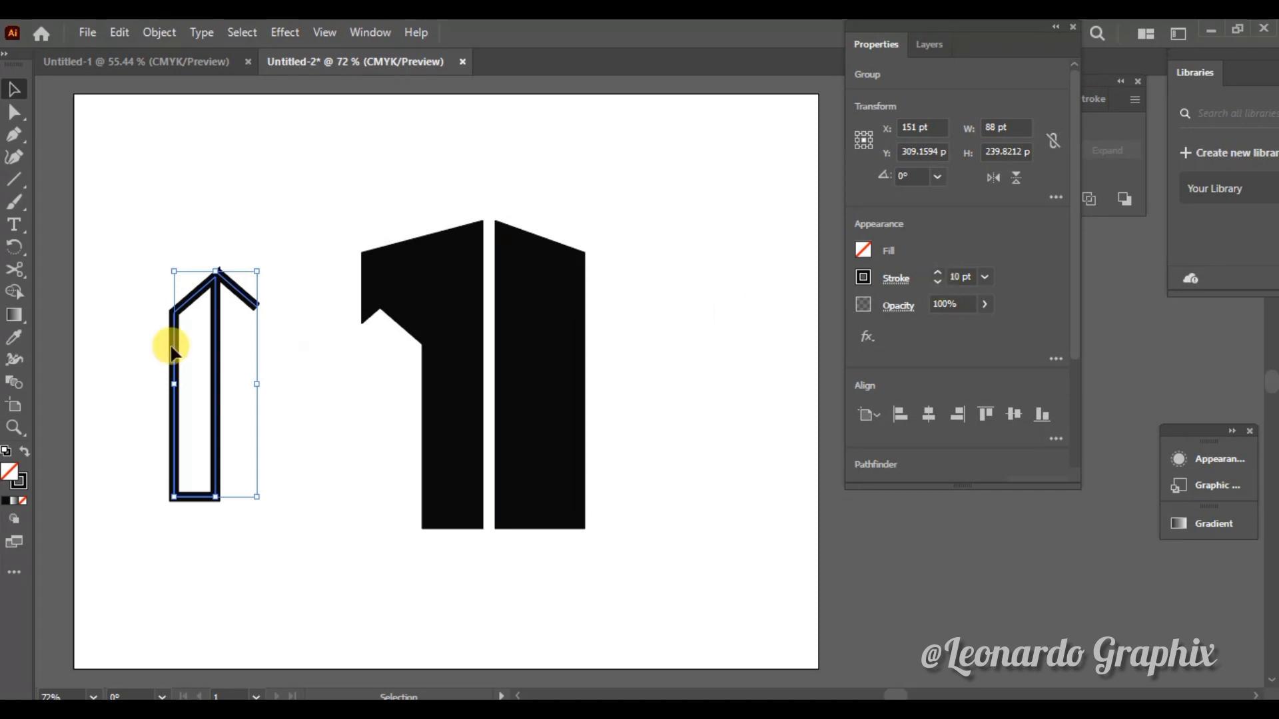
{"action": "left_click", "coordinate": [145, 329]}
{"action": "right_click", "coordinate": [245, 288]}
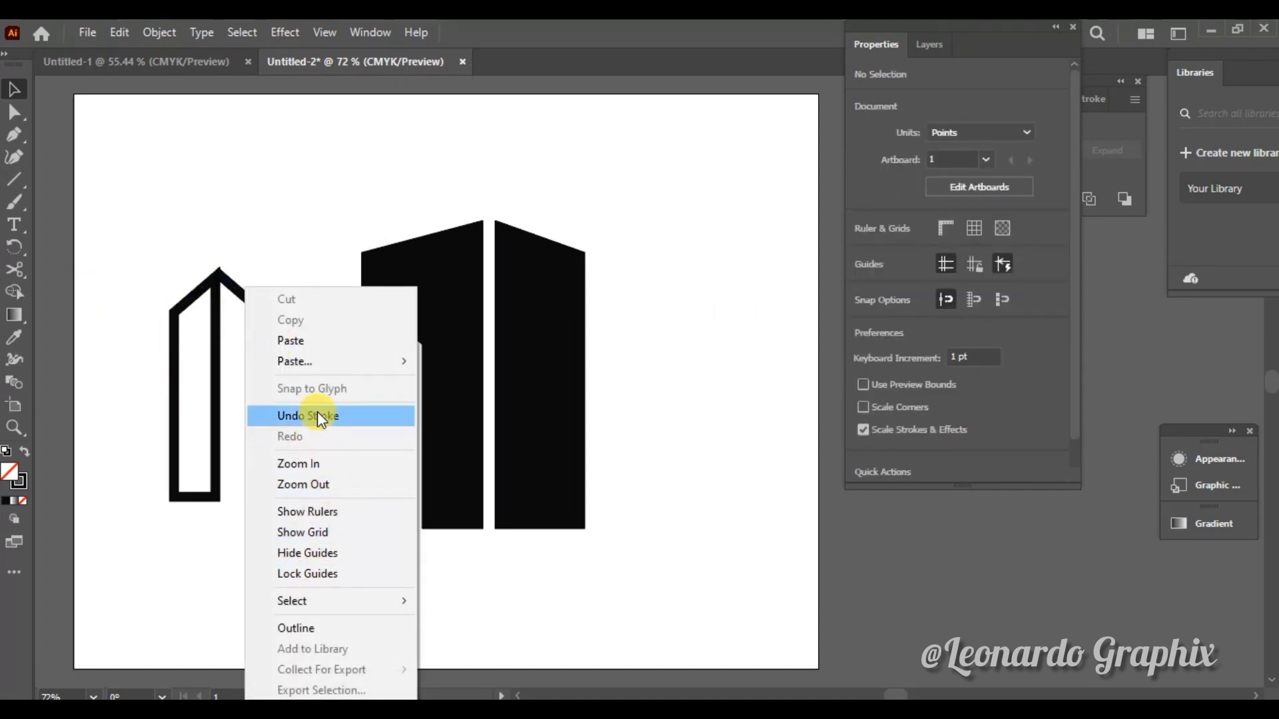
{"action": "right_click", "coordinate": [214, 395]}
{"action": "left_click_drag", "start_coordinate": [126, 257], "coordinate": [280, 467]}
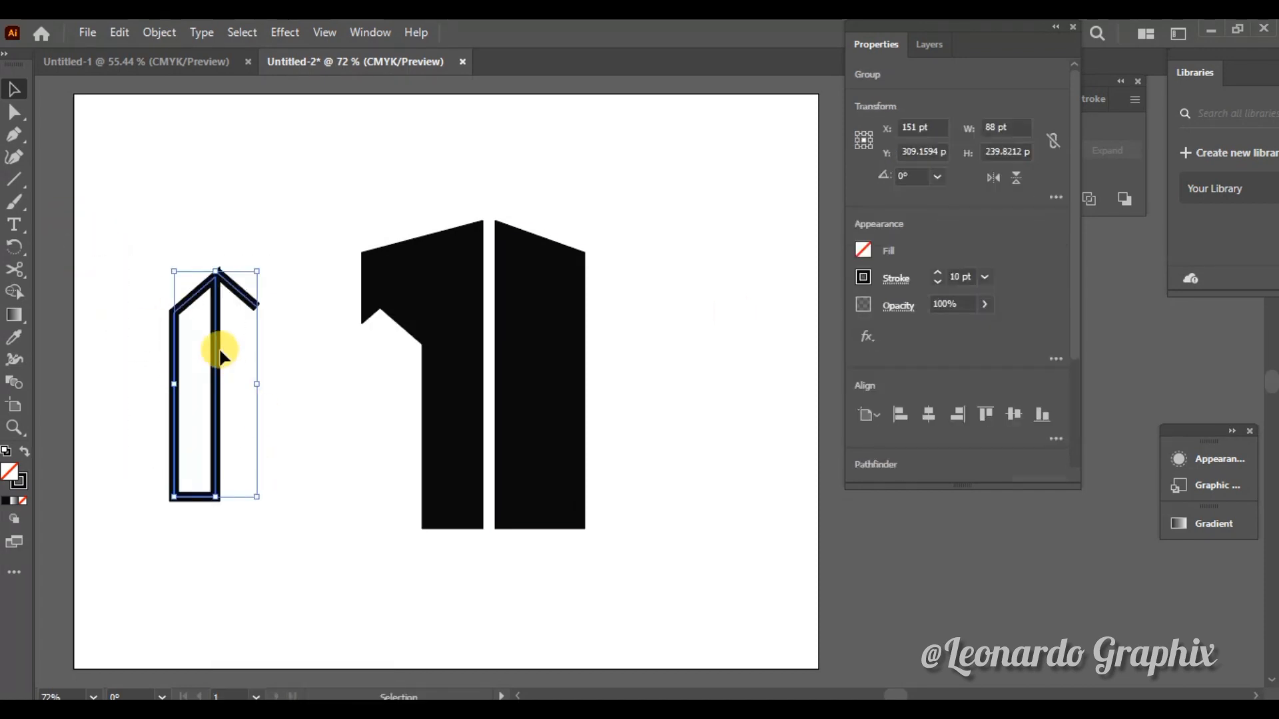
{"action": "right_click", "coordinate": [220, 351]}
{"action": "left_click_drag", "start_coordinate": [147, 257], "coordinate": [257, 556]}
{"action": "right_click", "coordinate": [217, 325]}
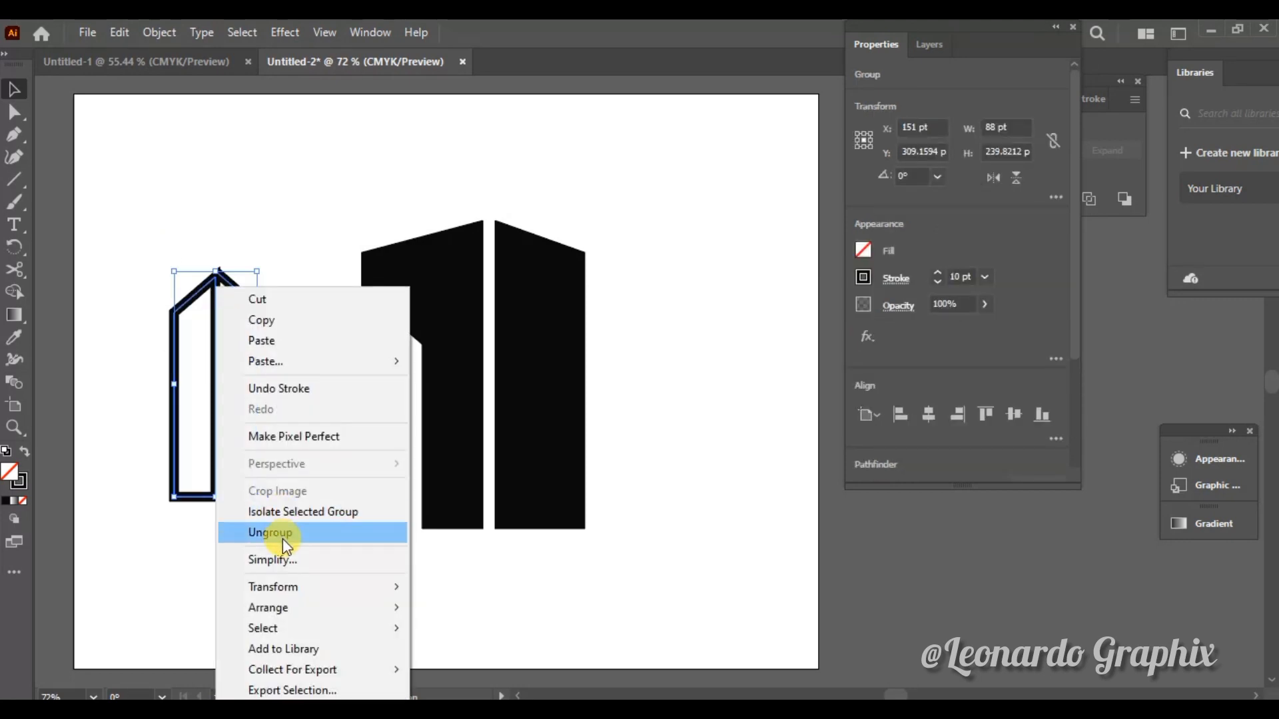
{"action": "left_click", "coordinate": [320, 443]}
Nudge the short roof line about 1 pt up and right, and regroup it with the half-pointed shape.
{"action": "left_click", "coordinate": [250, 298]}
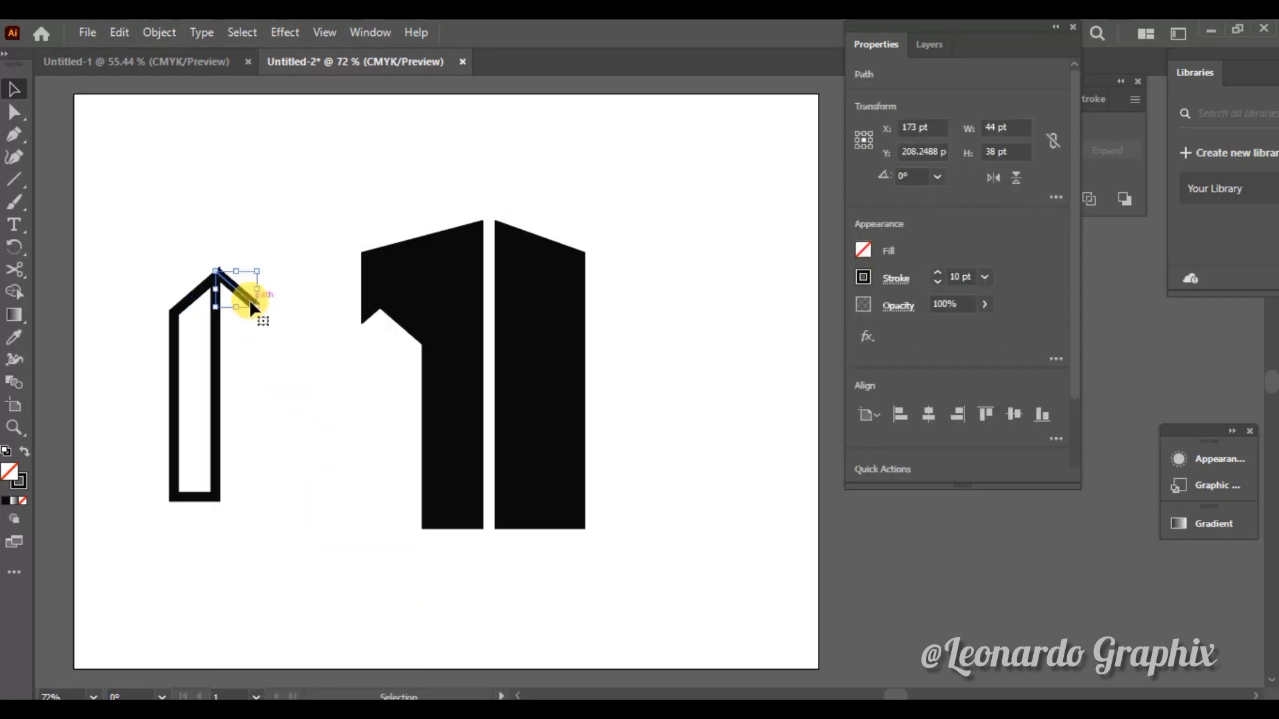
{"action": "left_click", "coordinate": [414, 457]}
{"action": "left_click", "coordinate": [222, 500]}
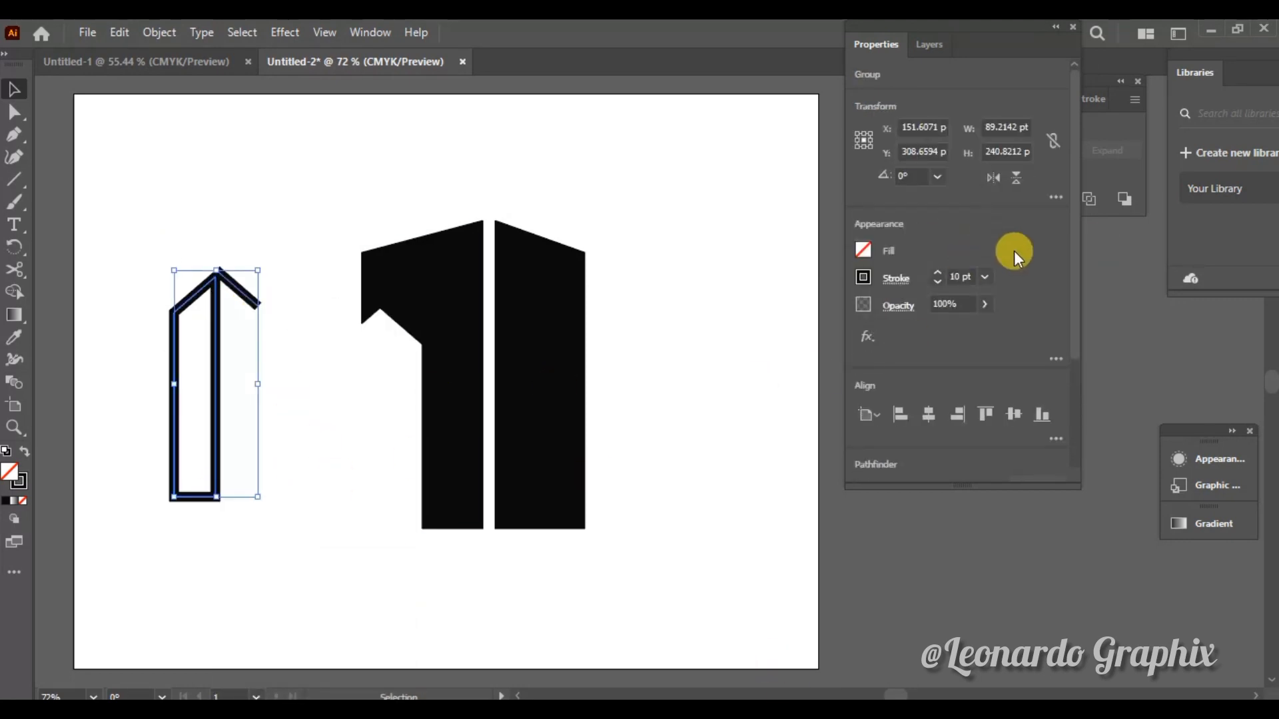
Reduce the stroke weight of the grouped half-pointed shape and roof line slightly.
{"action": "left_click", "coordinate": [940, 283]}
{"action": "left_click", "coordinate": [939, 282]}
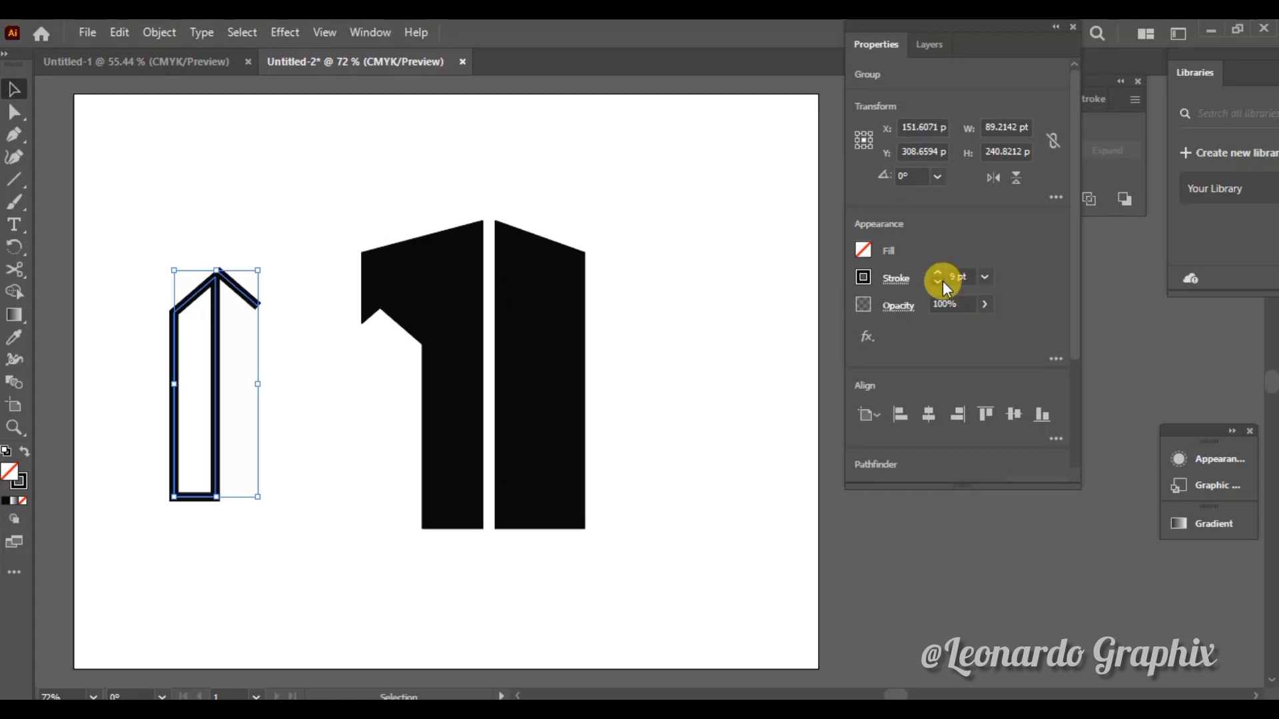
{"action": "left_click", "coordinate": [125, 412]}
Fill the half-pointed shape with the same black as the large blocks and move the group higher on the artboard.
{"action": "left_click", "coordinate": [173, 385]}
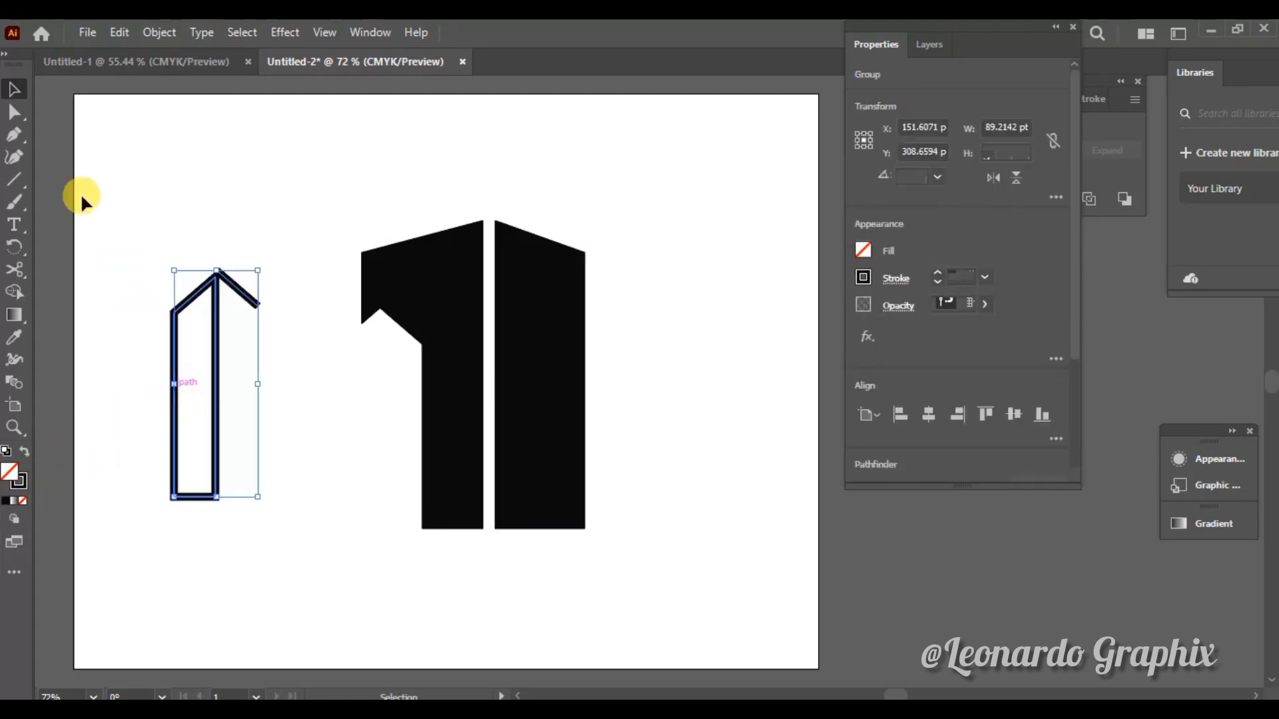
{"action": "left_click", "coordinate": [8, 503]}
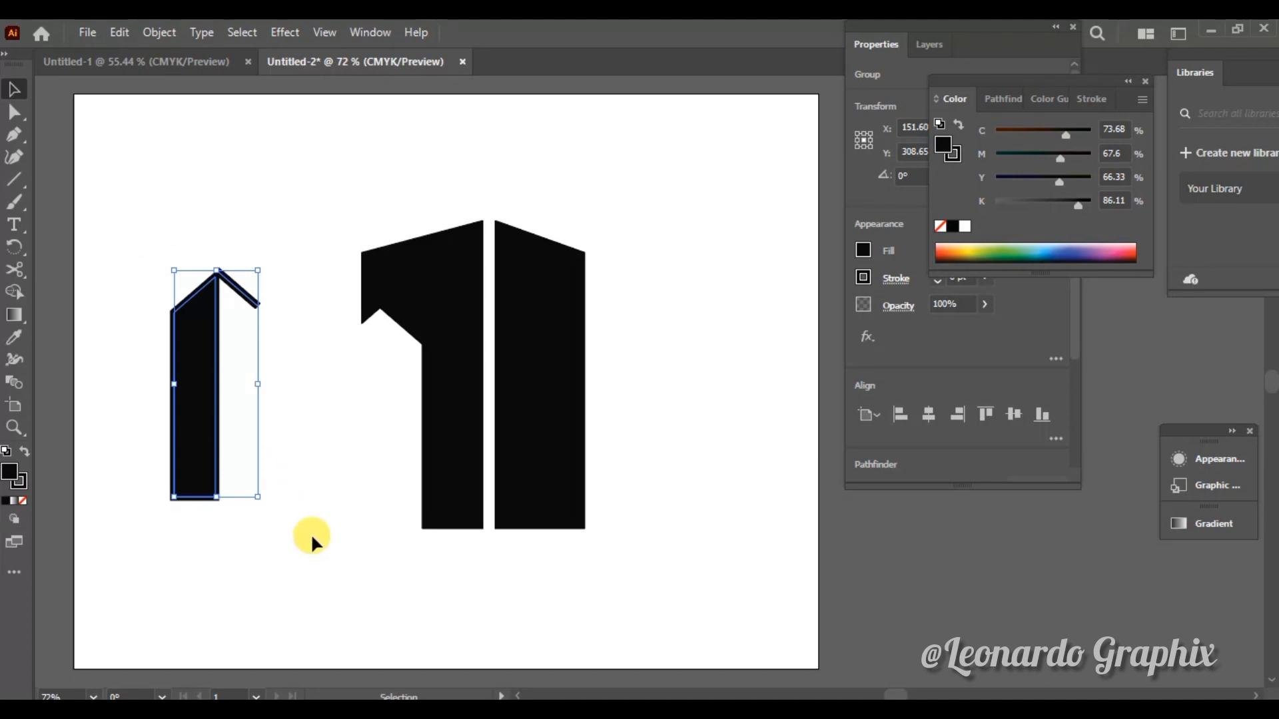
{"action": "left_click_drag", "start_coordinate": [206, 414], "coordinate": [210, 348]}
{"action": "left_click", "coordinate": [75, 274]}
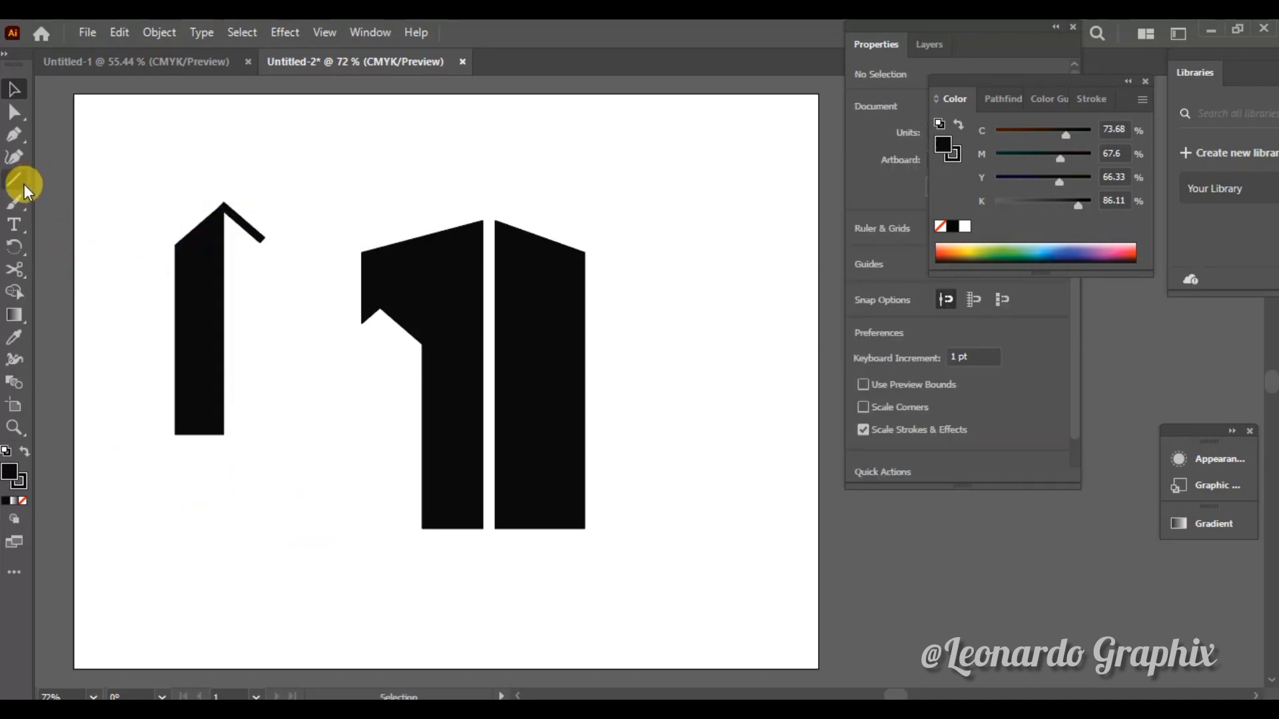
Draw a narrow vertical rectangle inside the small black tower, with a white fill and no stroke.
{"action": "left_click", "coordinate": [24, 184]}
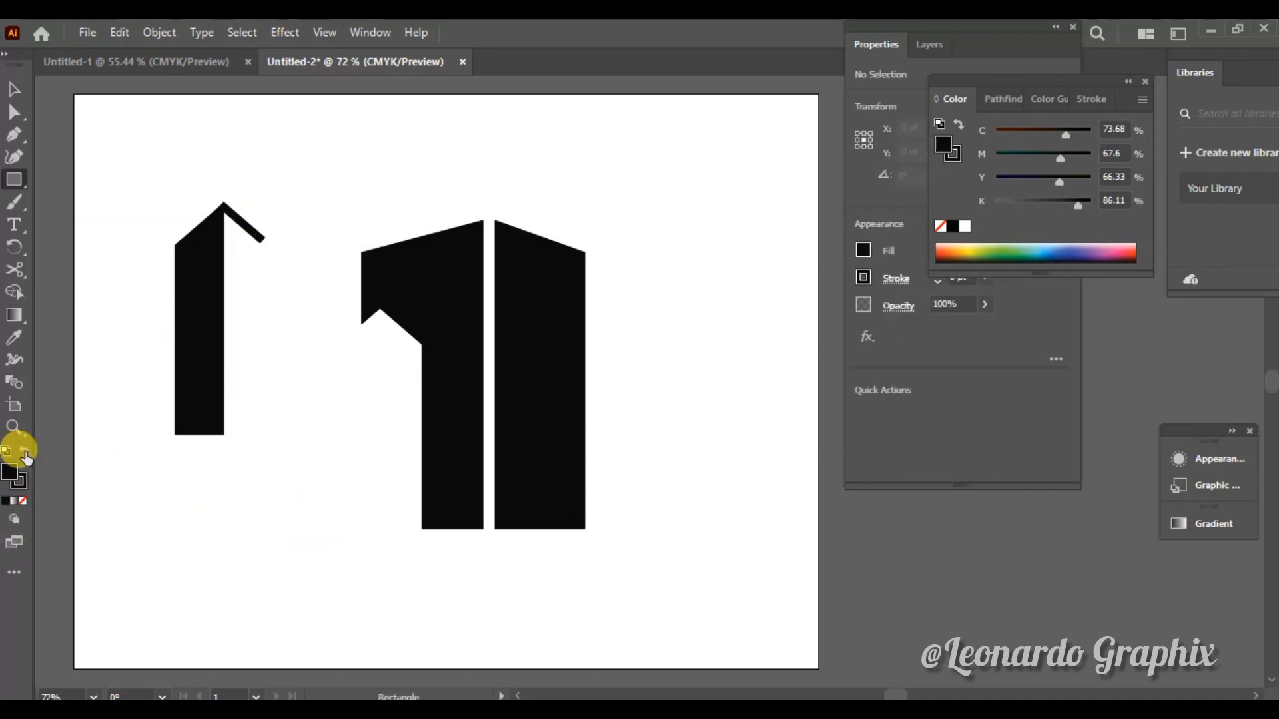
{"action": "left_click", "coordinate": [23, 501]}
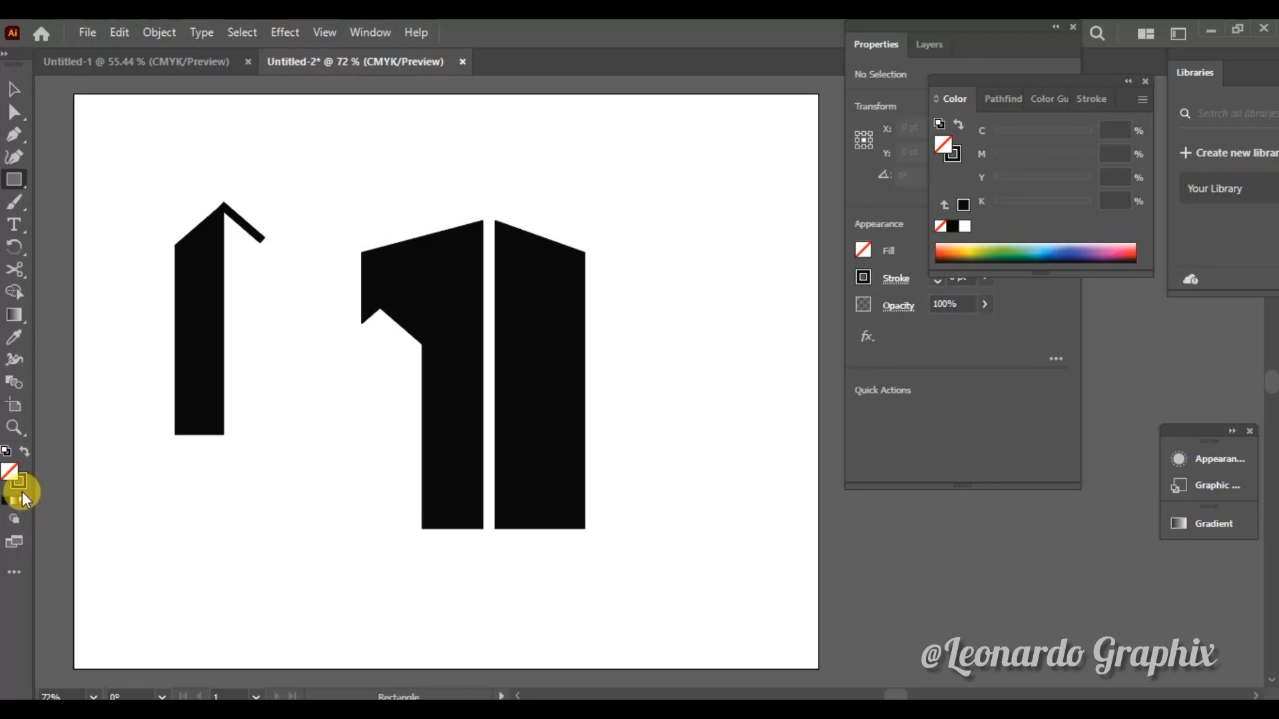
{"action": "left_click", "coordinate": [25, 455]}
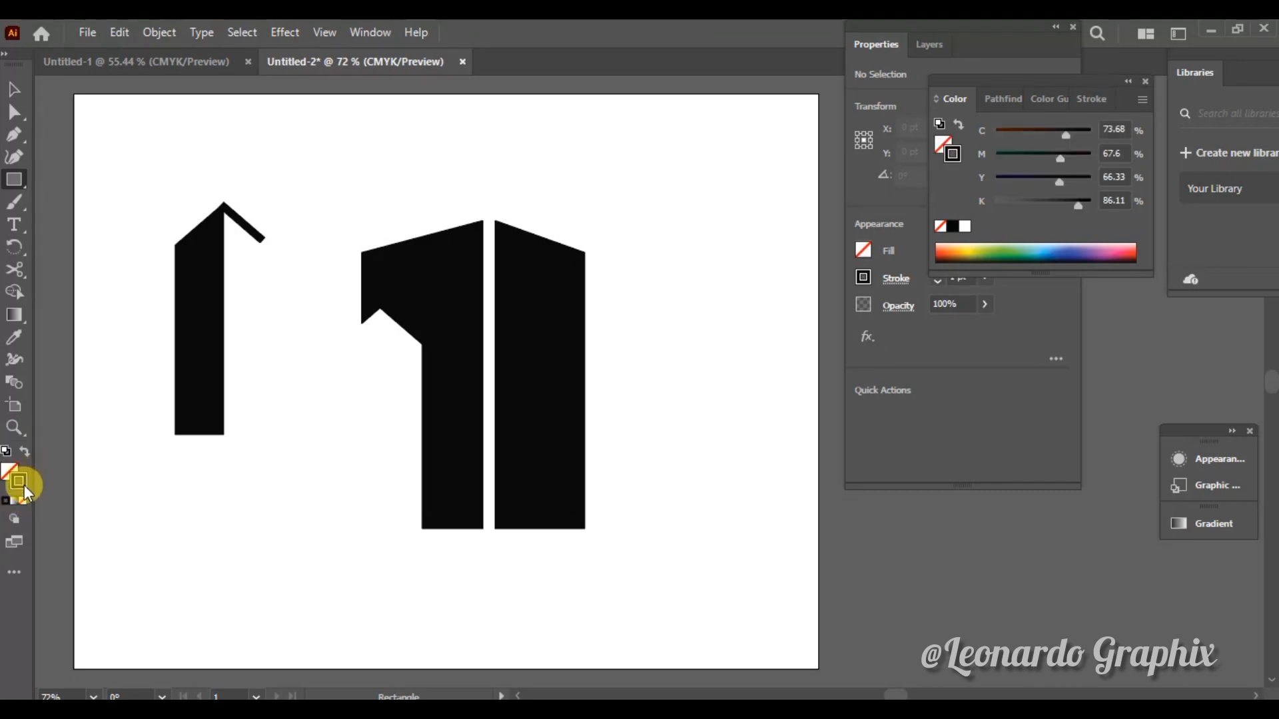
{"action": "left_click", "coordinate": [966, 227]}
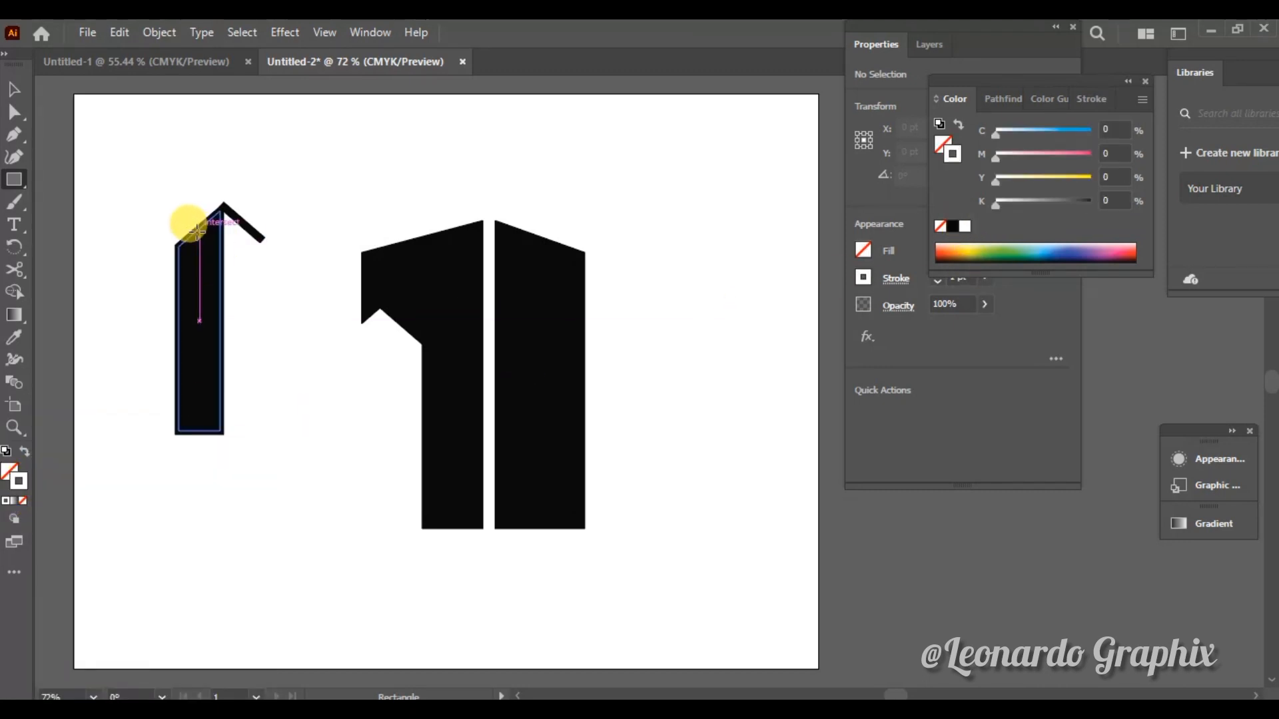
{"action": "left_click_drag", "start_coordinate": [194, 241], "coordinate": [198, 430]}
{"action": "left_click", "coordinate": [26, 454]}
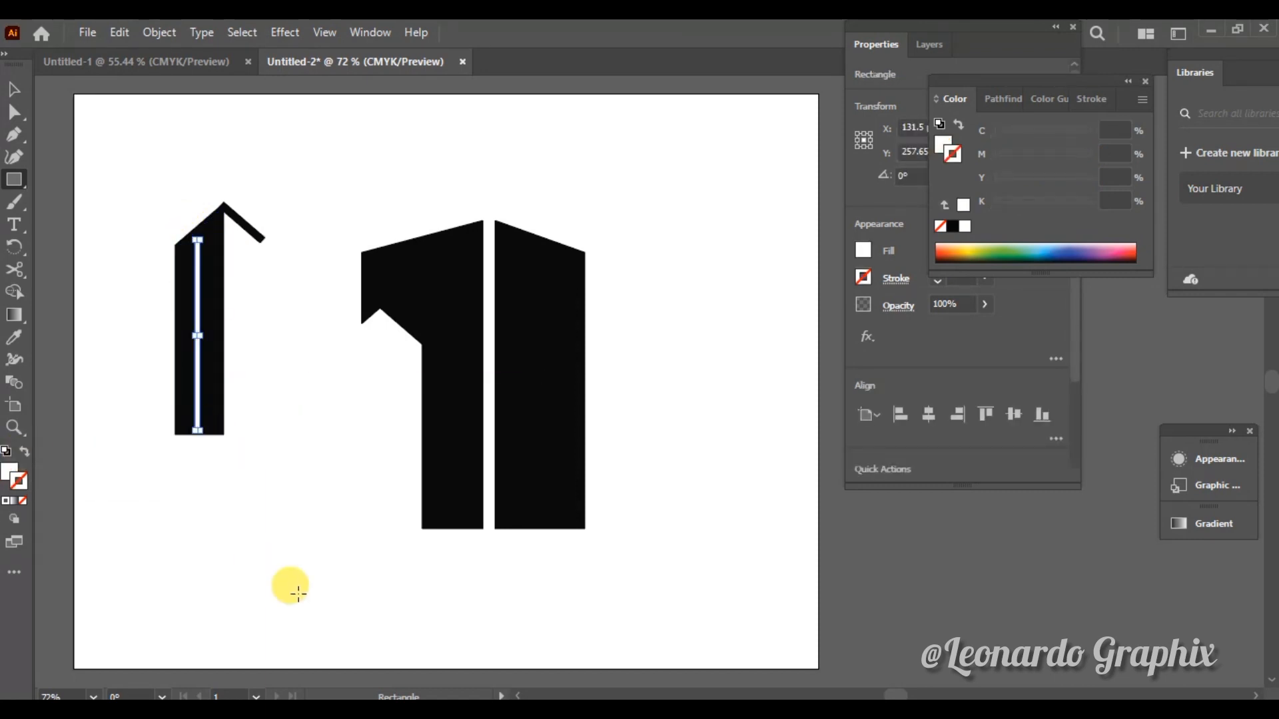
Nudge the white stripe 5 pt left and about 4 pt down inside the small black tower.
{"action": "key", "text": "Left"}
{"action": "key", "text": "Left"}
{"action": "key", "text": "Left"}
{"action": "key", "text": "Left"}
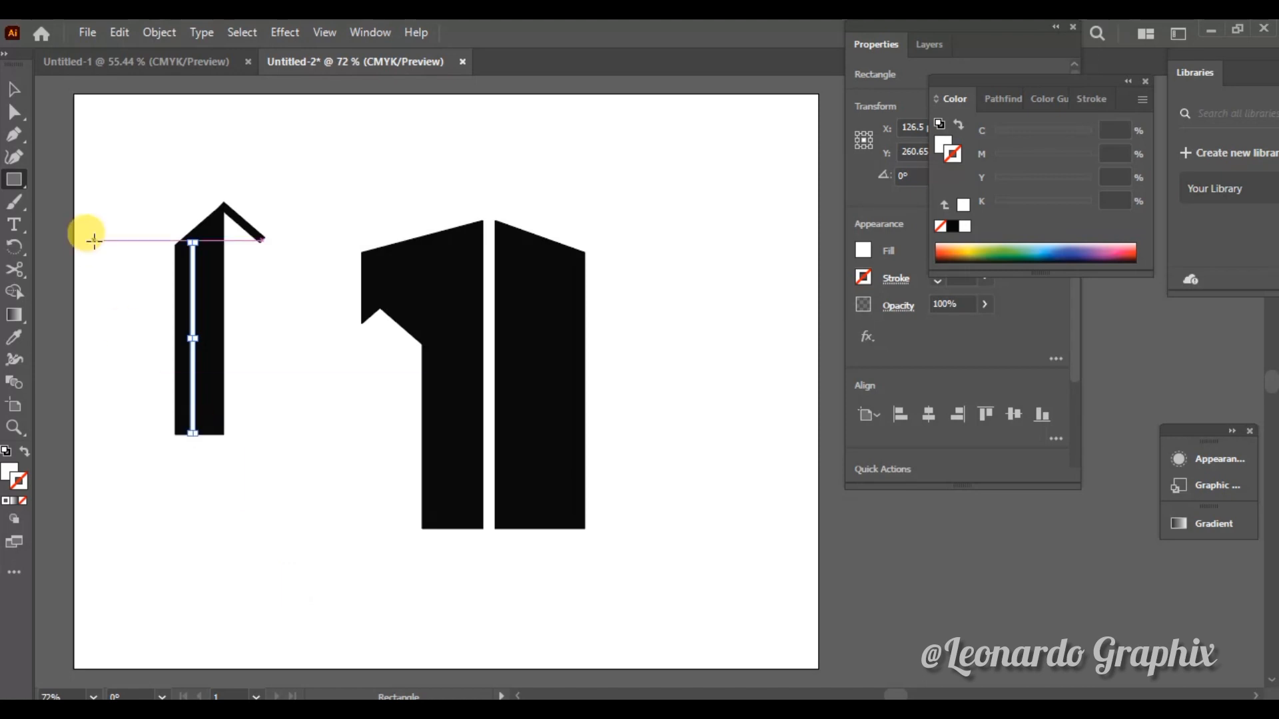
{"action": "key", "text": "v"}
{"action": "left_click", "coordinate": [124, 234]}
Slant the top of the white stripe inside the small tower by lowering its upper-left corner about 5 pt.
{"action": "key", "text": "ctrl+equal"}
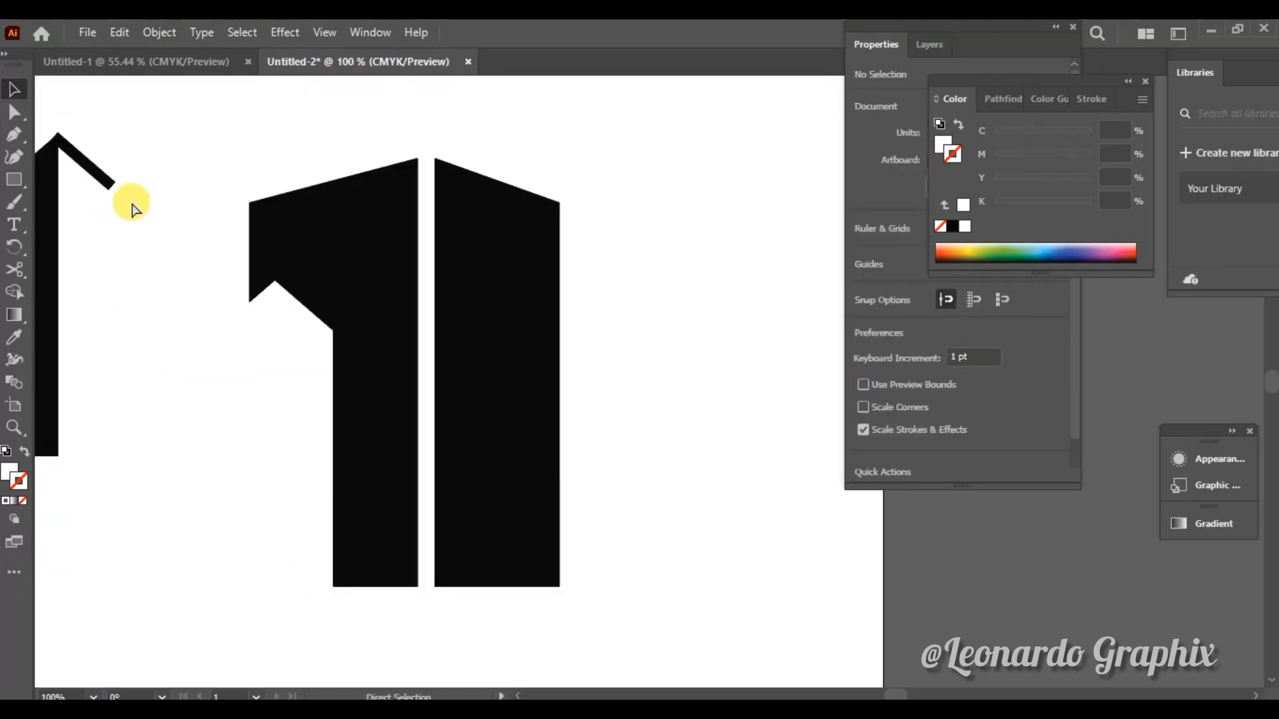
{"action": "left_click_drag", "start_coordinate": [892, 696], "coordinate": [889, 698]}
{"action": "left_click", "coordinate": [184, 380]}
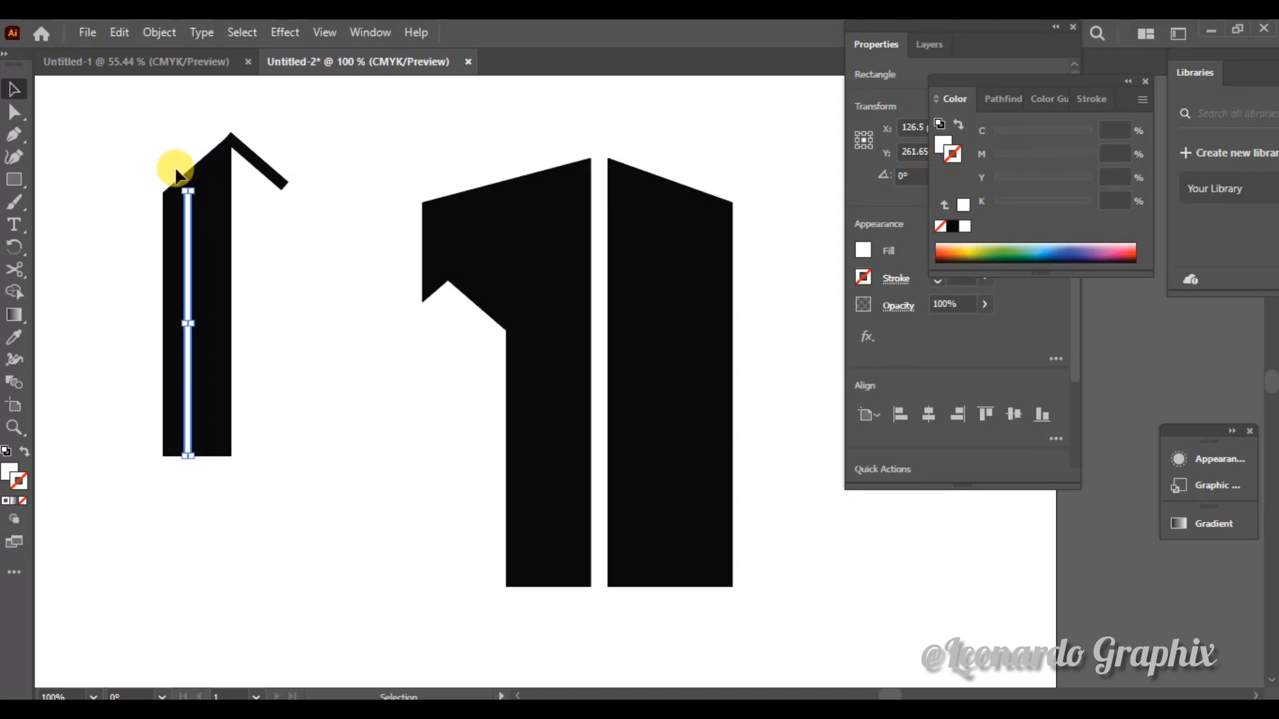
{"action": "key", "text": "a"}
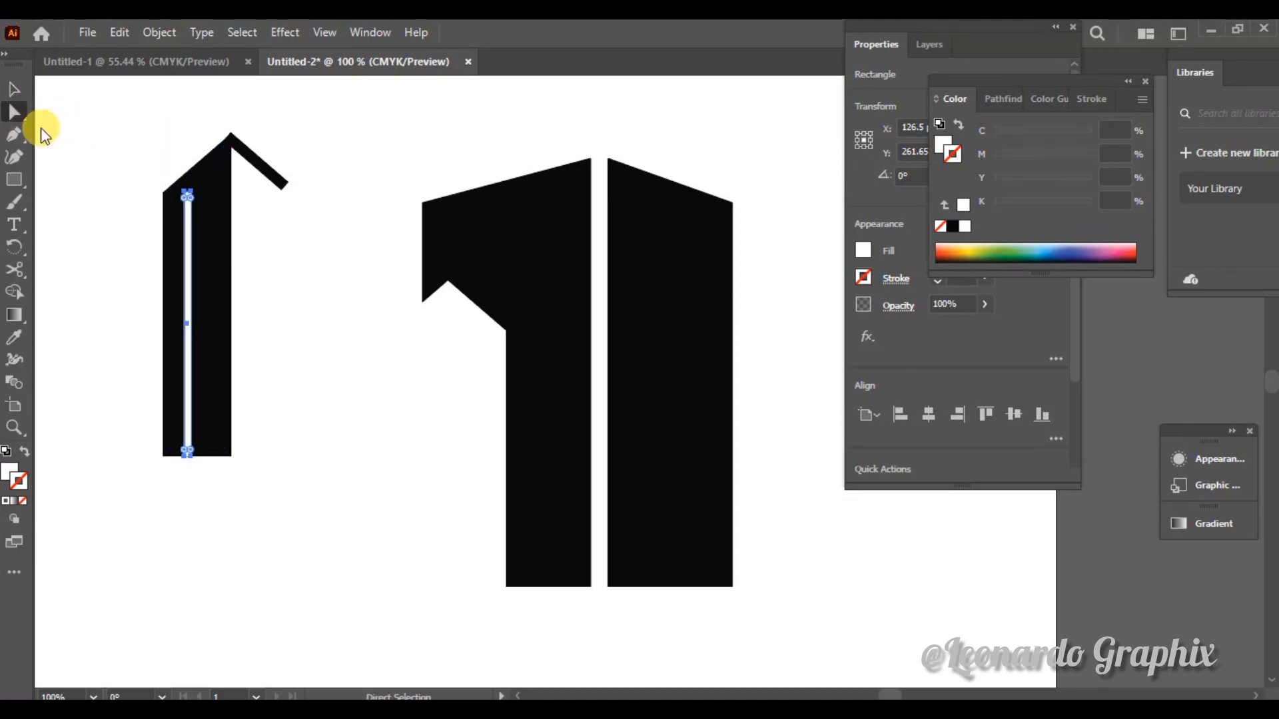
{"action": "left_click_drag", "start_coordinate": [185, 200], "coordinate": [186, 207]}
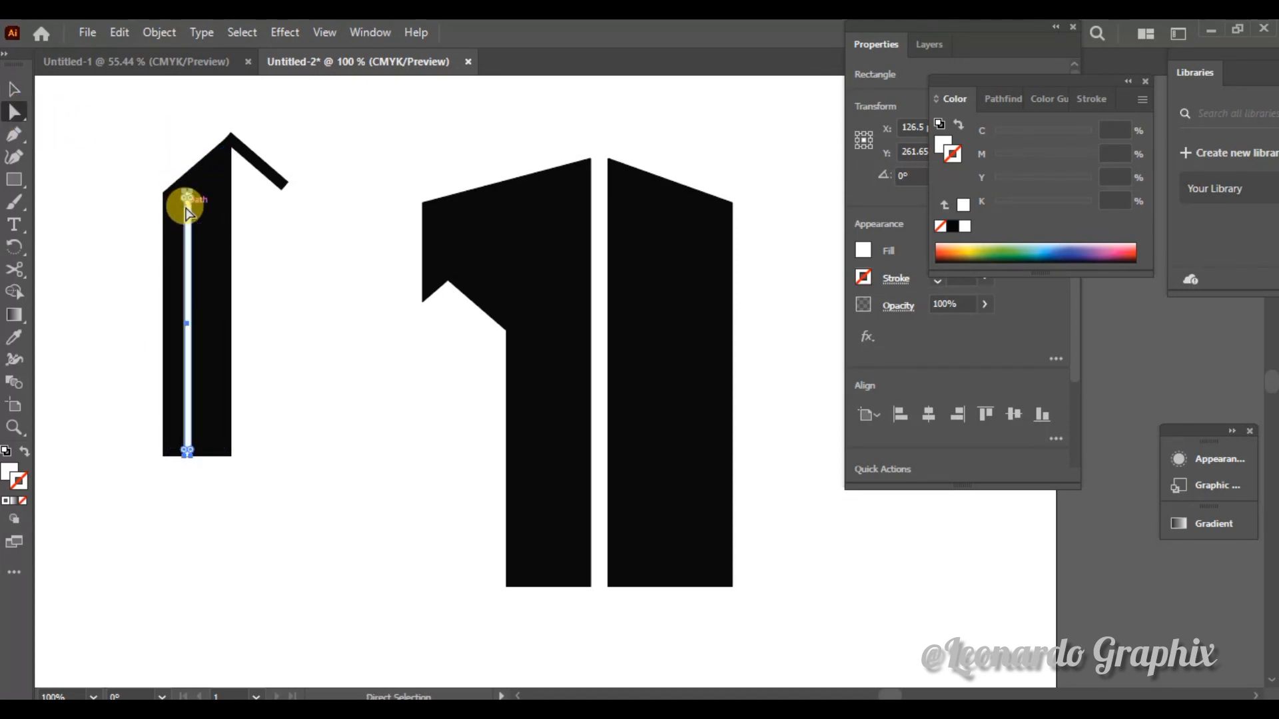
{"action": "left_click", "coordinate": [14, 89]}
{"action": "key", "text": "ctrl+plus"}
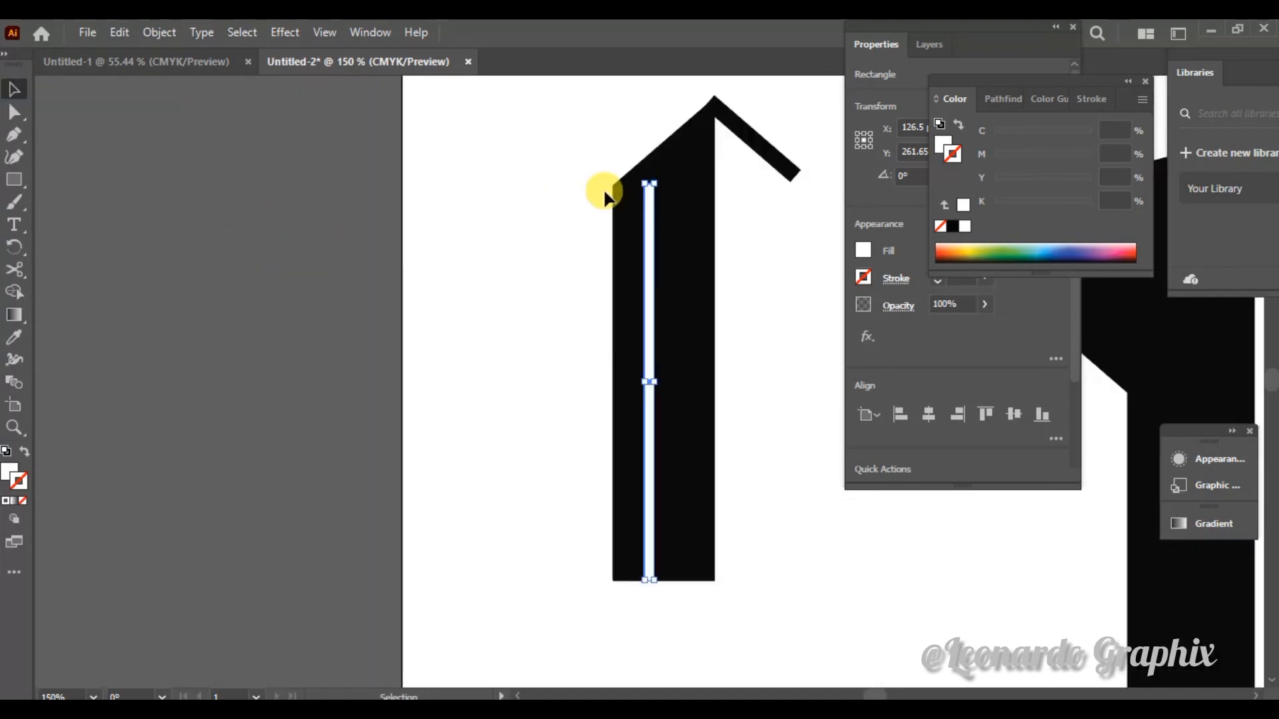
{"action": "left_click", "coordinate": [14, 112]}
{"action": "left_click", "coordinate": [644, 184]}
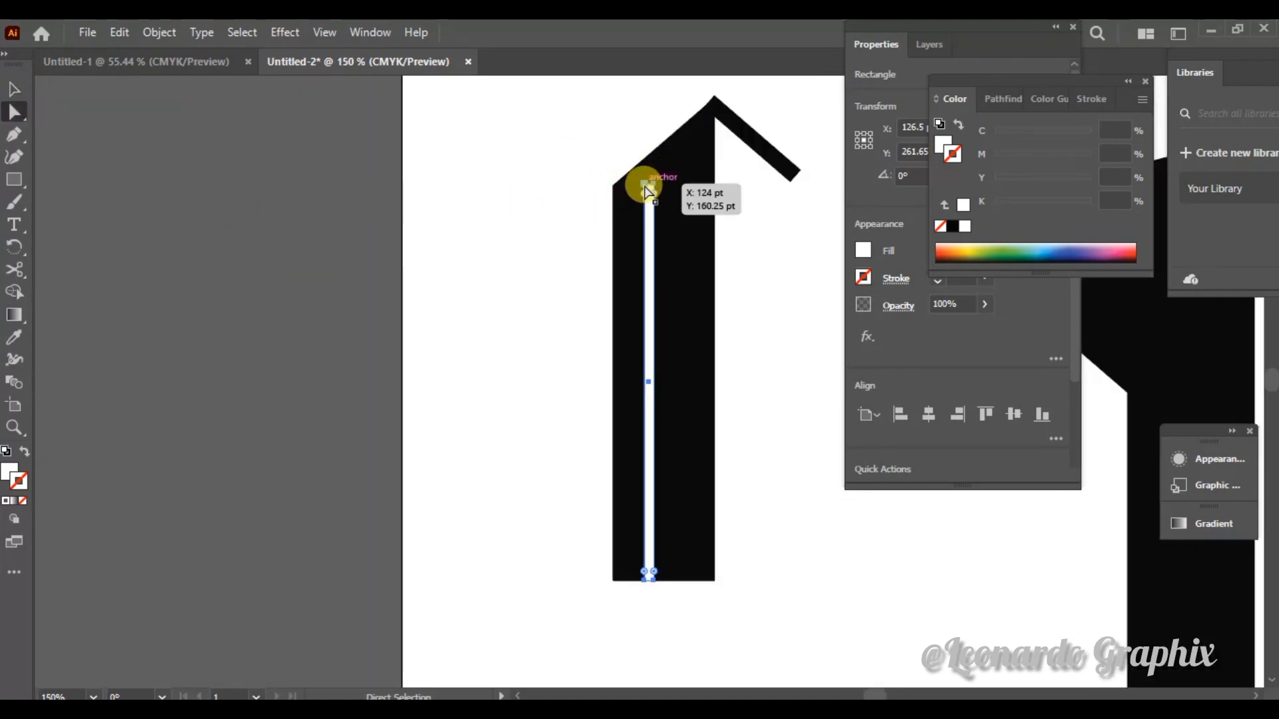
{"action": "left_click", "coordinate": [569, 213]}
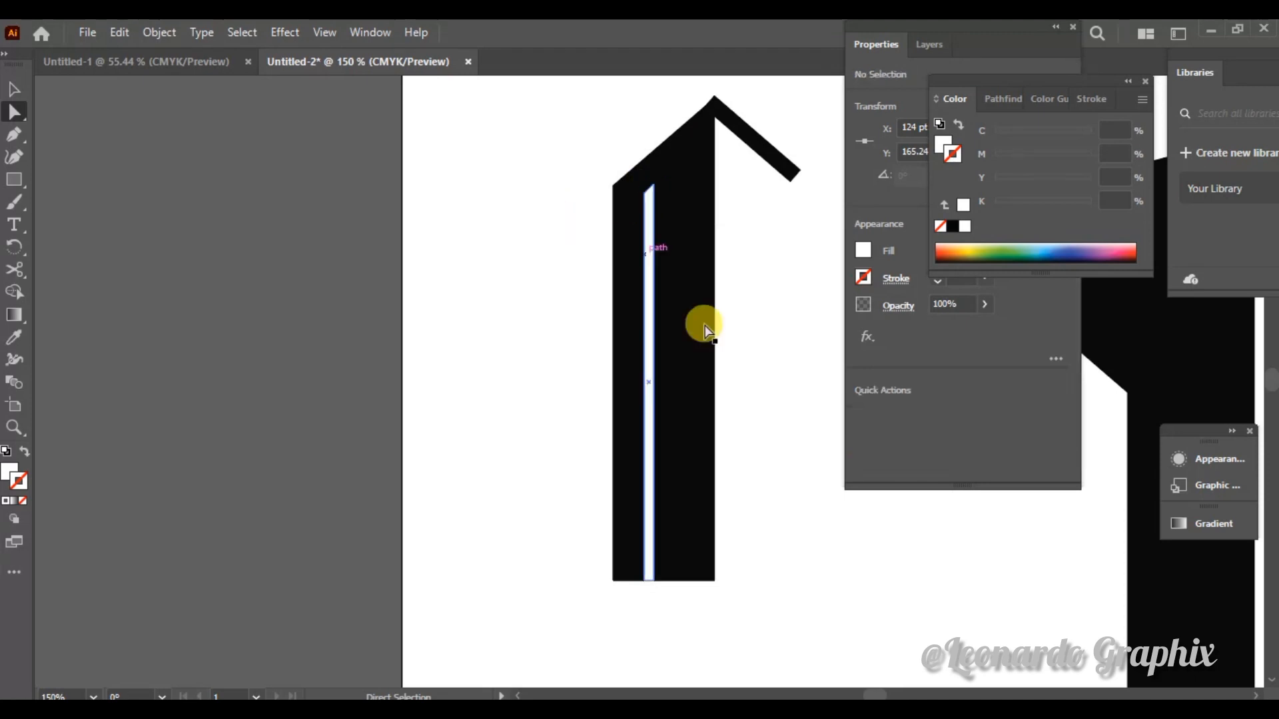
Narrow the white stripe inside the small tower to about half its width.
{"action": "left_click", "coordinate": [655, 363]}
{"action": "key", "text": "v"}
{"action": "left_click", "coordinate": [822, 545]}
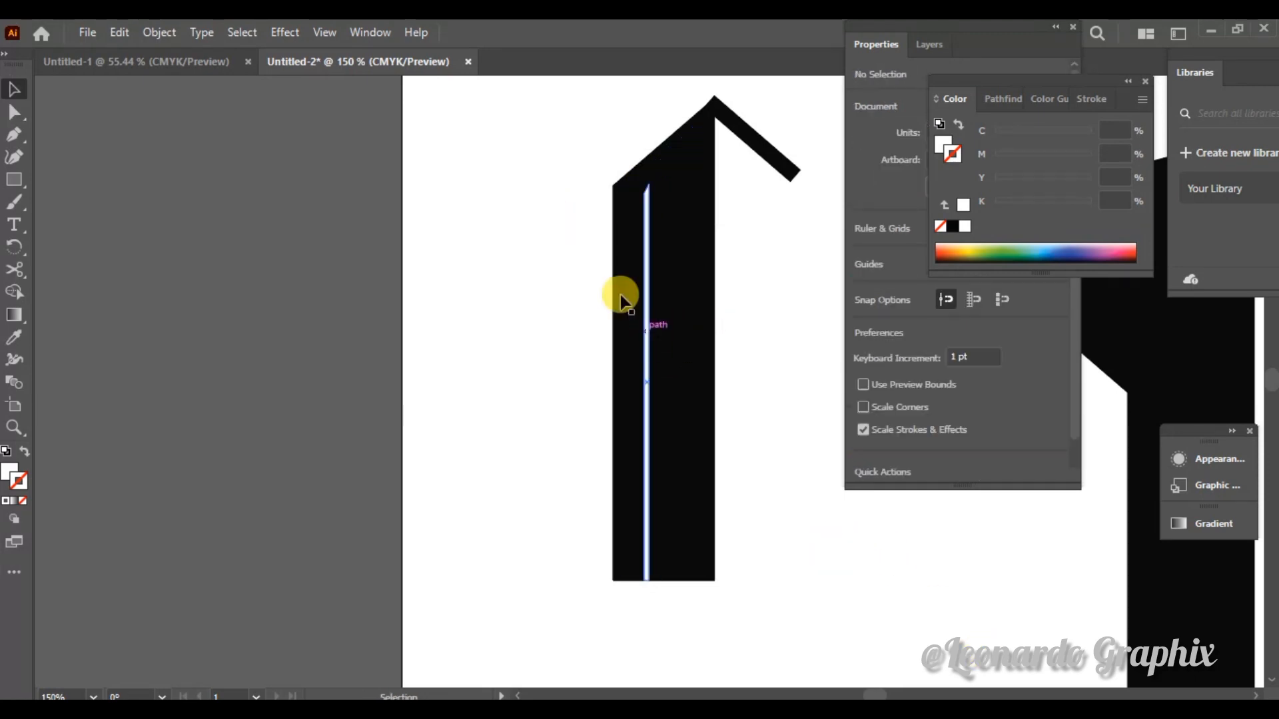
{"action": "key", "text": "ctrl+minus"}
{"action": "key", "text": "ctrl+minus"}
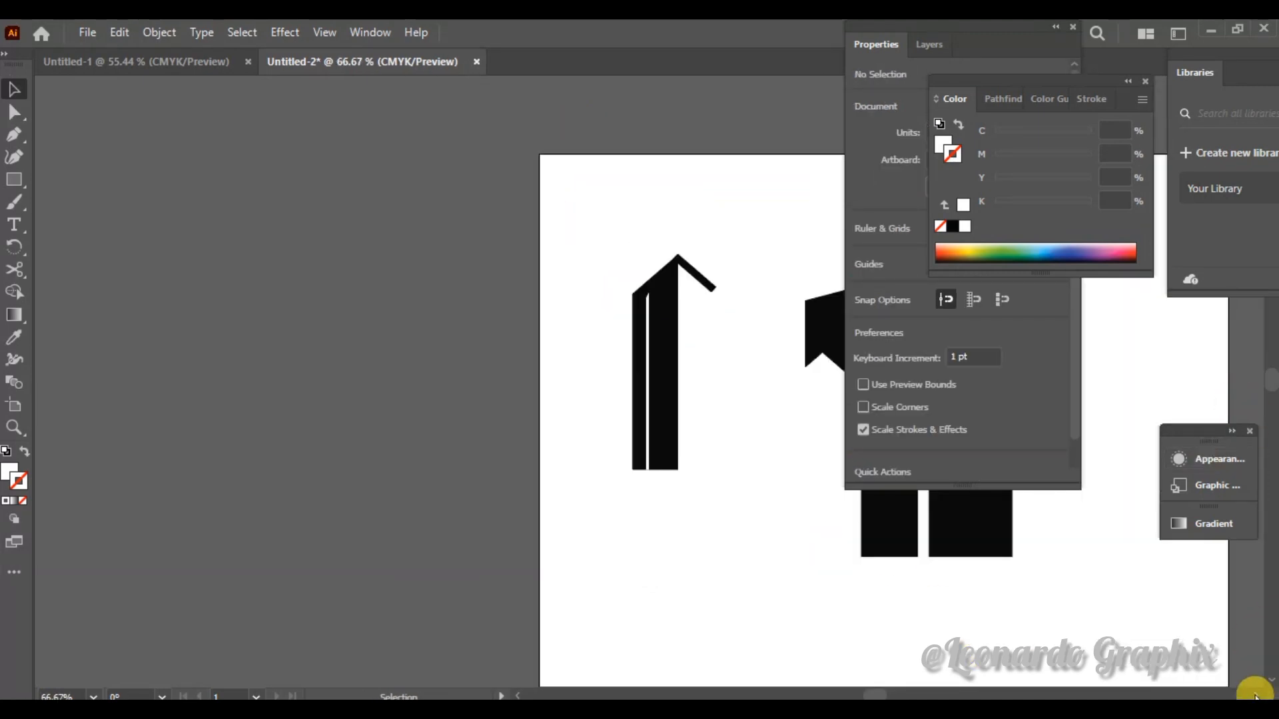
{"action": "scroll", "coordinate": [231, 299], "scroll_direction": "right", "scroll_amount": 5}
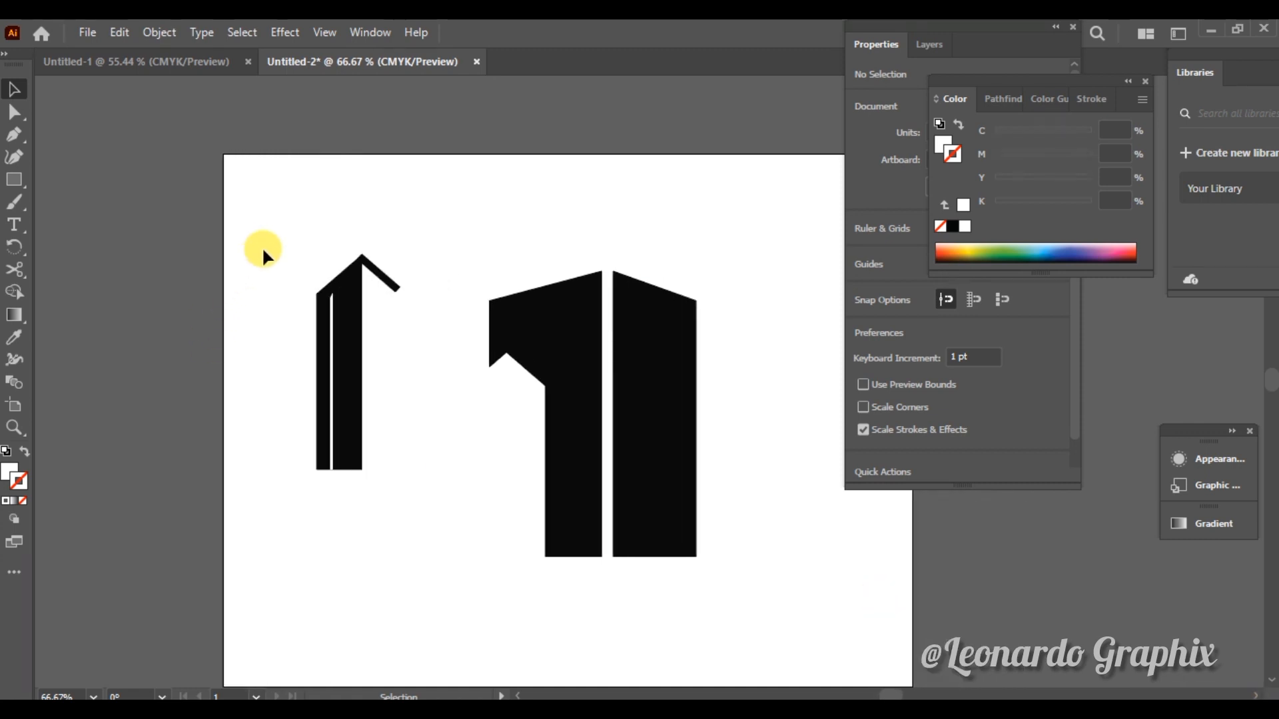
Draw a narrow vertical rectangle beside the small tower, under the roof line, and fill it with near-black.
{"action": "left_click", "coordinate": [12, 179]}
{"action": "left_click_drag", "start_coordinate": [420, 458], "coordinate": [413, 469]}
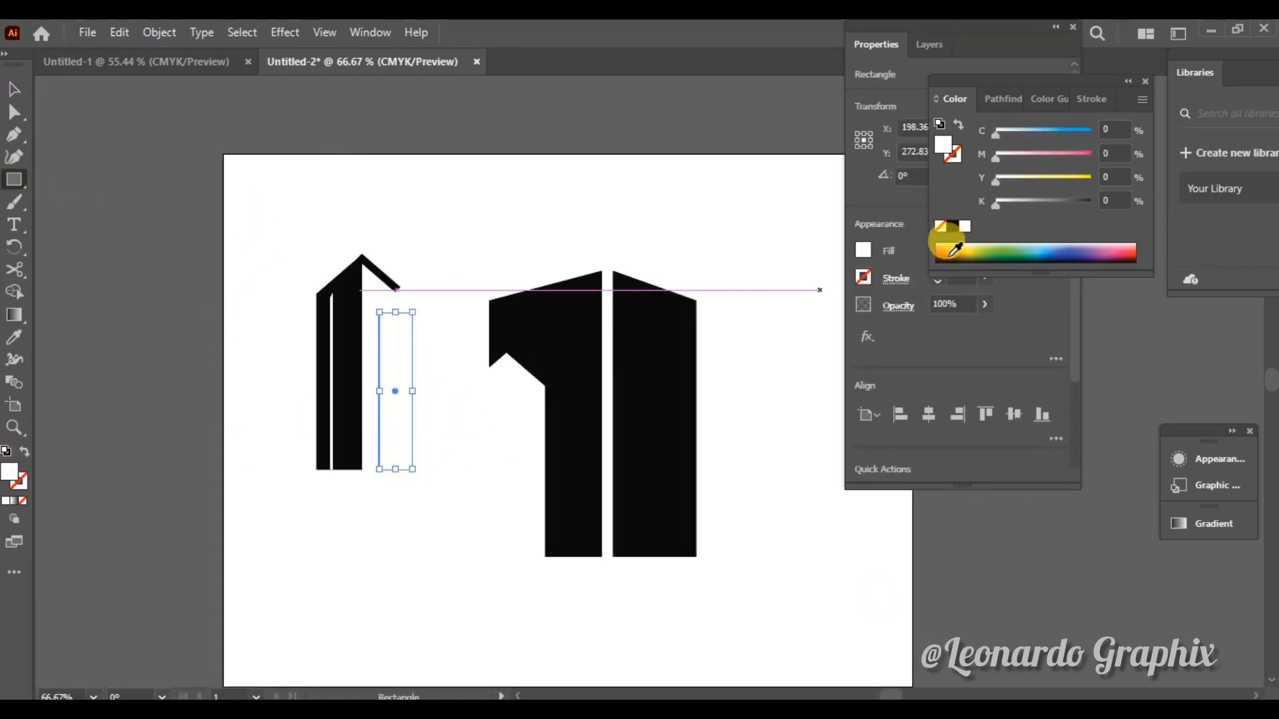
{"action": "left_click", "coordinate": [952, 254]}
{"action": "left_click", "coordinate": [946, 252]}
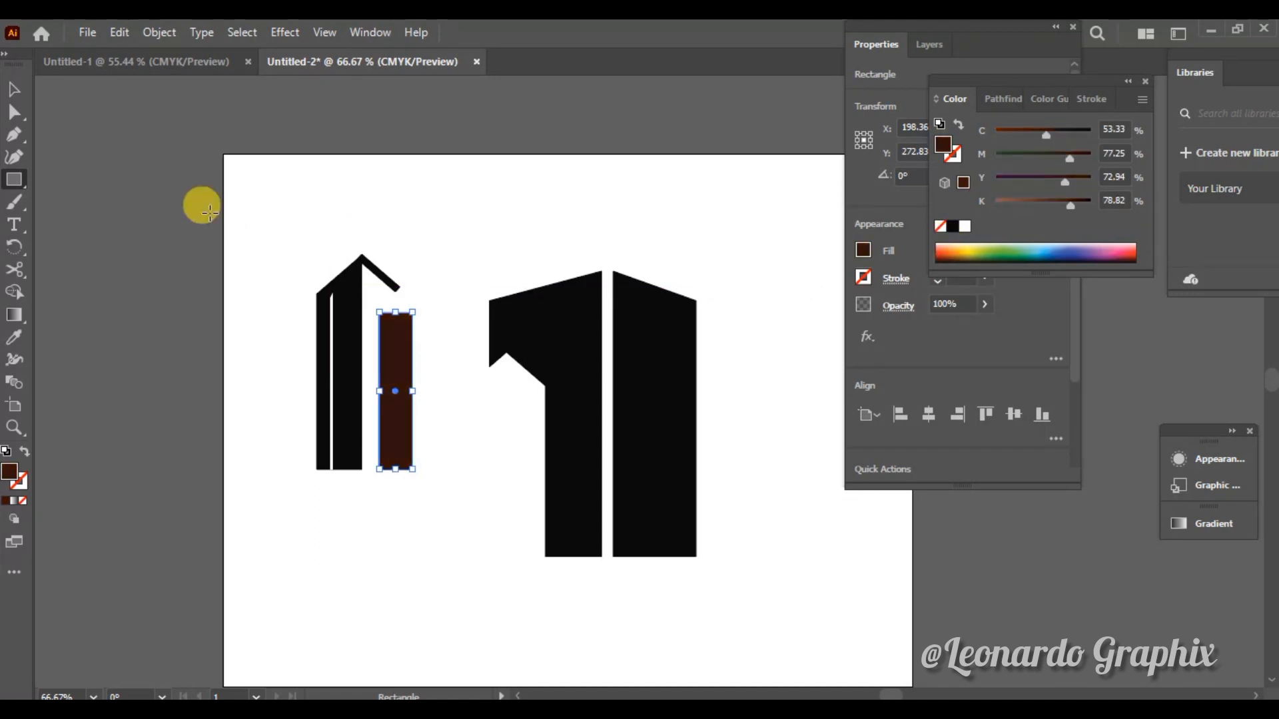
{"action": "double_click", "coordinate": [10, 470]}
{"action": "left_click", "coordinate": [729, 424]}
{"action": "left_click", "coordinate": [1138, 199]}
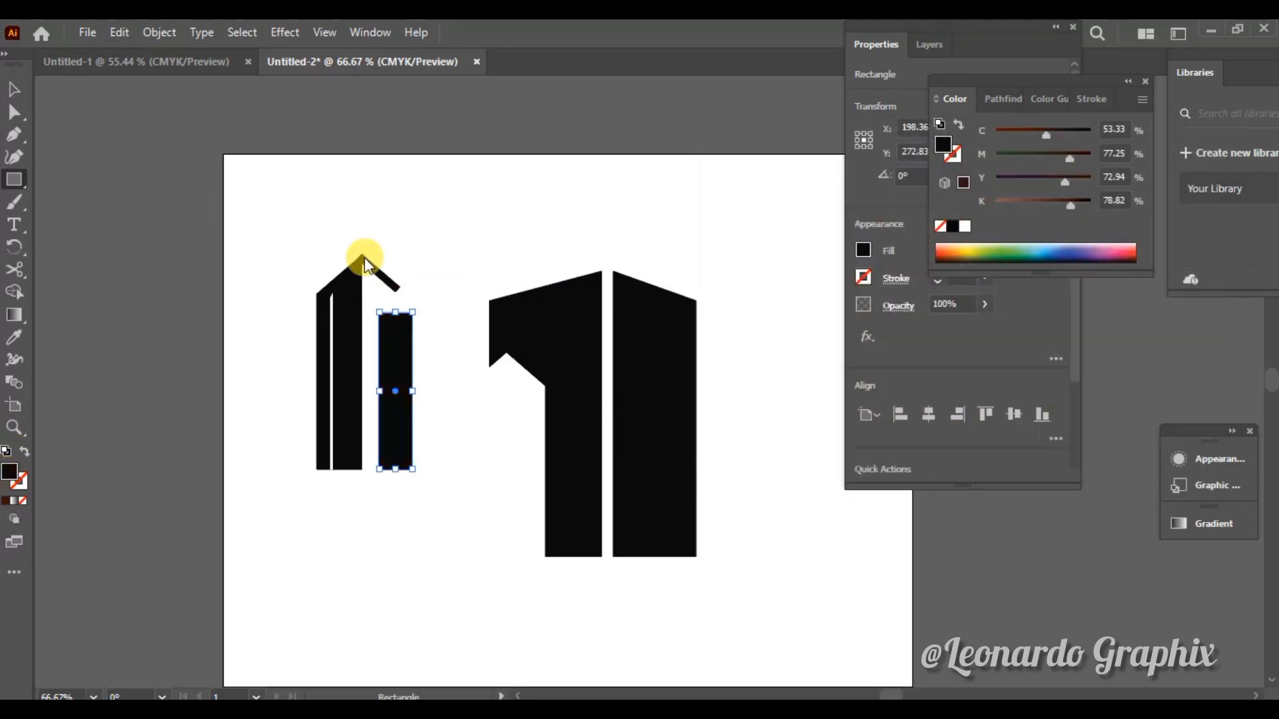
Fit the new rectangle closely beneath the roof line and slope its top edge parallel to the roof.
{"action": "left_click_drag", "start_coordinate": [398, 399], "coordinate": [387, 399]}
{"action": "left_click_drag", "start_coordinate": [385, 312], "coordinate": [384, 300]}
{"action": "left_click", "coordinate": [14, 111]}
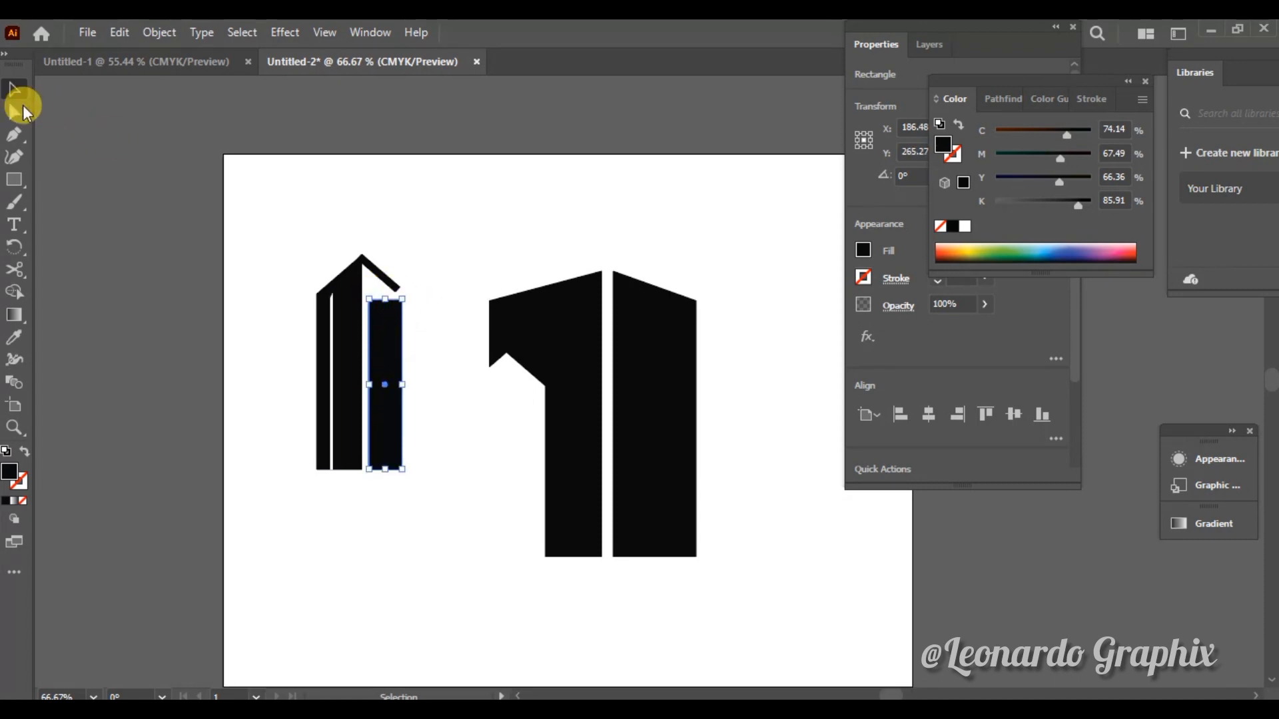
{"action": "left_click", "coordinate": [402, 301]}
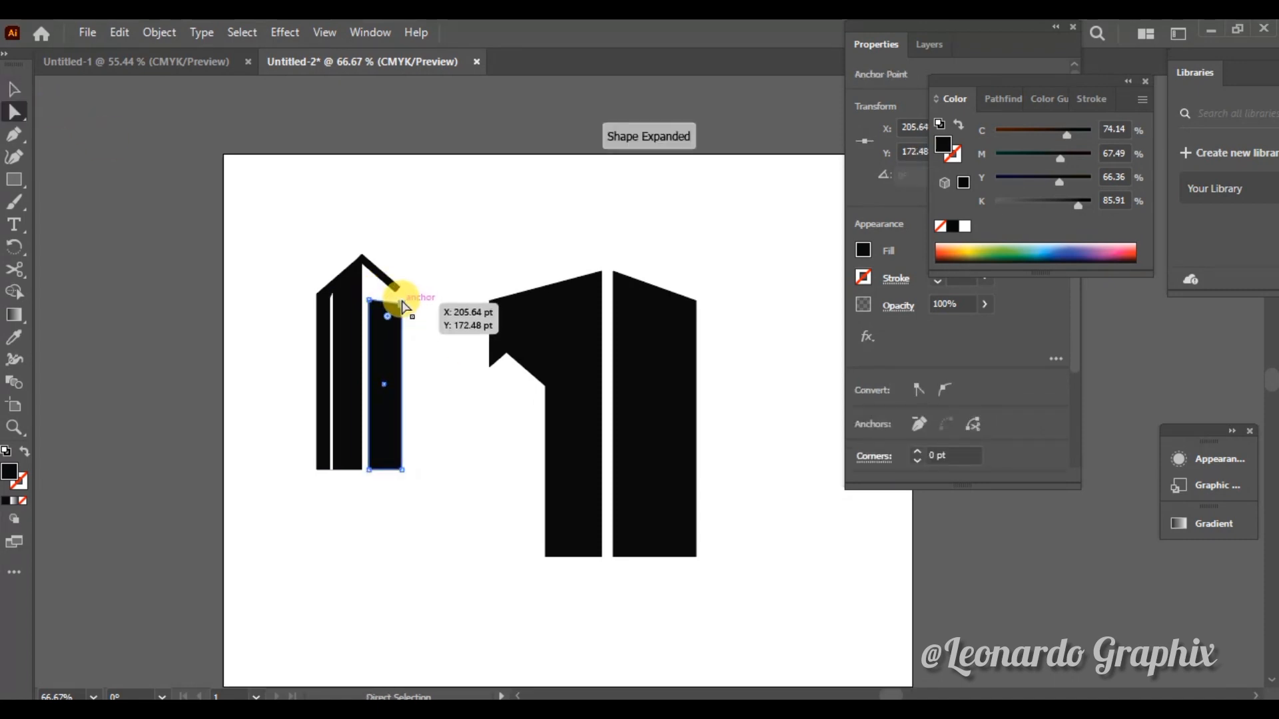
{"action": "left_click_drag", "start_coordinate": [400, 299], "coordinate": [393, 350]}
{"action": "left_click", "coordinate": [14, 89]}
{"action": "left_click_drag", "start_coordinate": [386, 450], "coordinate": [386, 473]}
{"action": "left_click_drag", "start_coordinate": [387, 376], "coordinate": [394, 376]}
{"action": "left_click", "coordinate": [433, 343]}
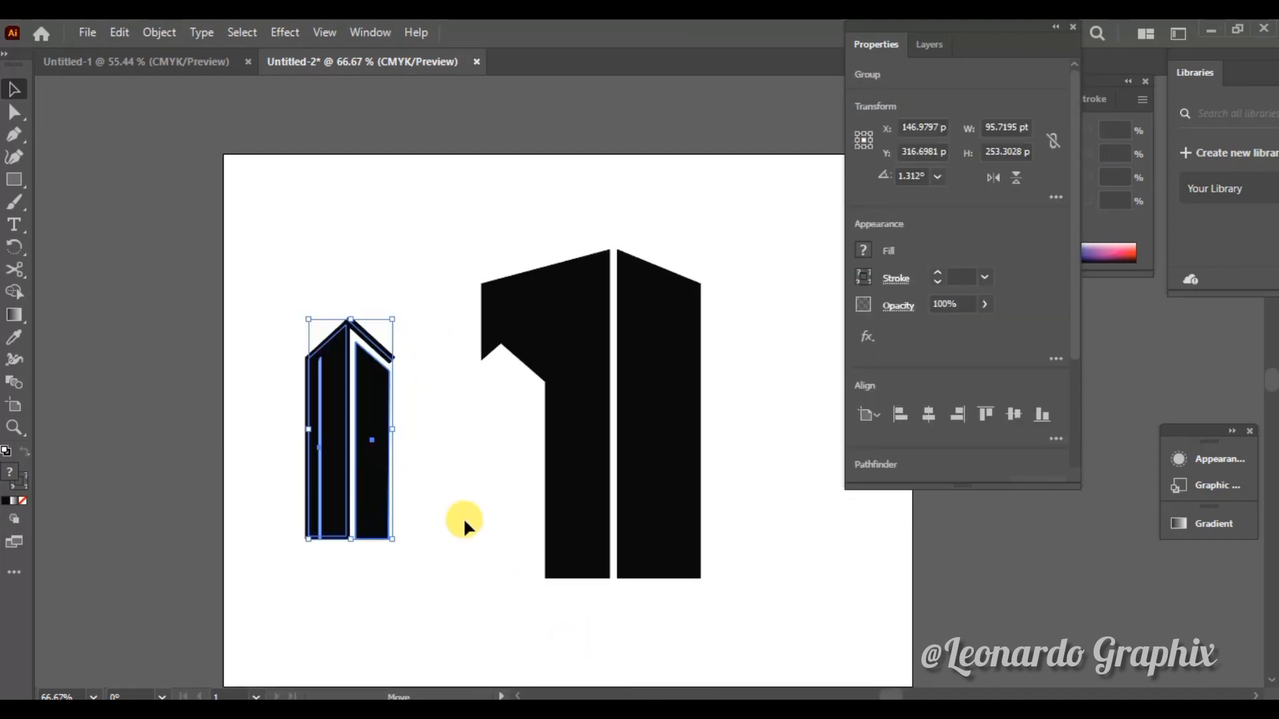
Move the grouped small tower into the pointed cutout of the large block and reflect a copy of it horizontally.
{"action": "left_click_drag", "start_coordinate": [370, 481], "coordinate": [518, 523]}
{"action": "right_click", "coordinate": [518, 524]}
{"action": "mouse_move", "coordinate": [640, 400]}
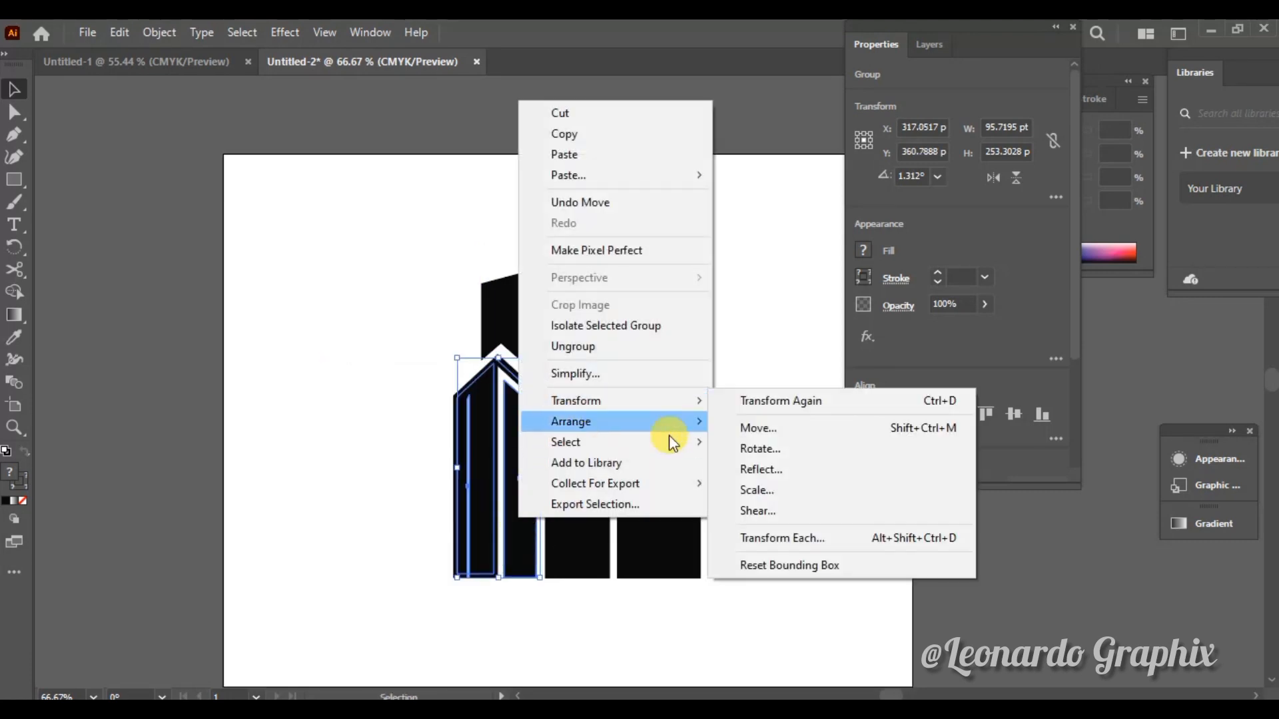
{"action": "left_click", "coordinate": [739, 469]}
{"action": "left_click", "coordinate": [542, 491]}
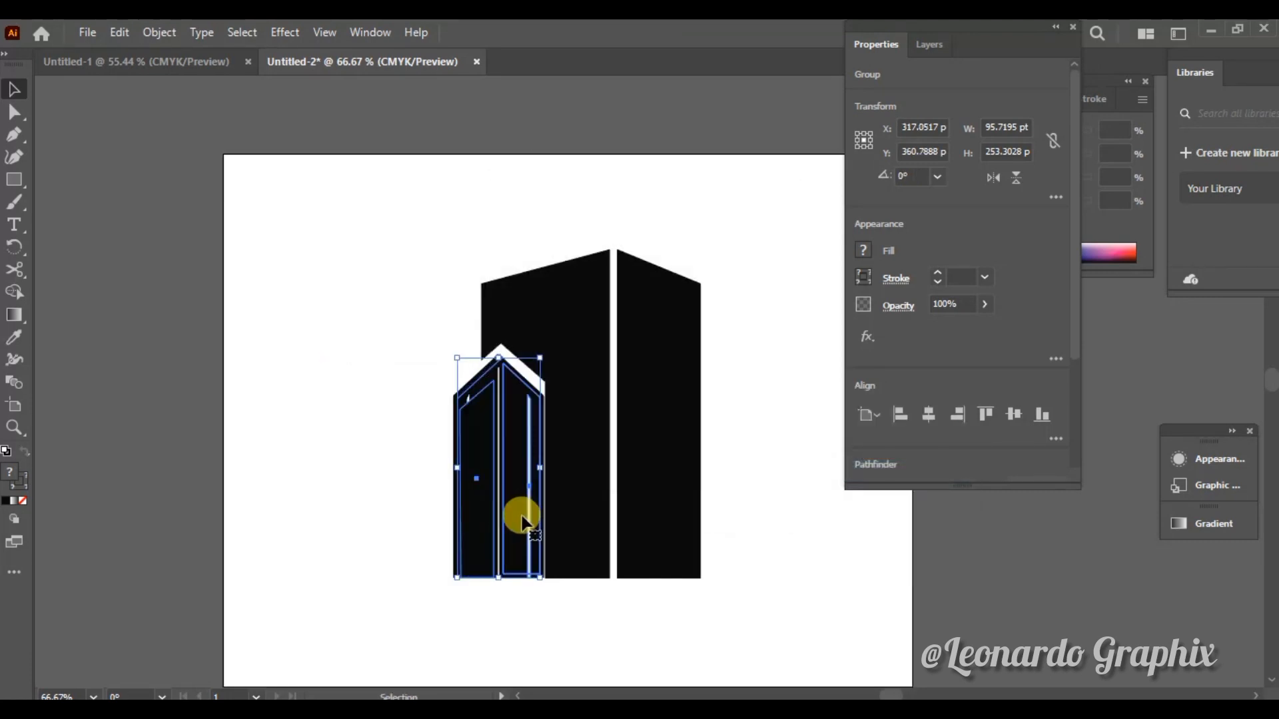
Place the mirrored tower to the right of the large blocks and enlarge it slightly, keeping its base on their baseline.
{"action": "left_click_drag", "start_coordinate": [522, 514], "coordinate": [771, 517]}
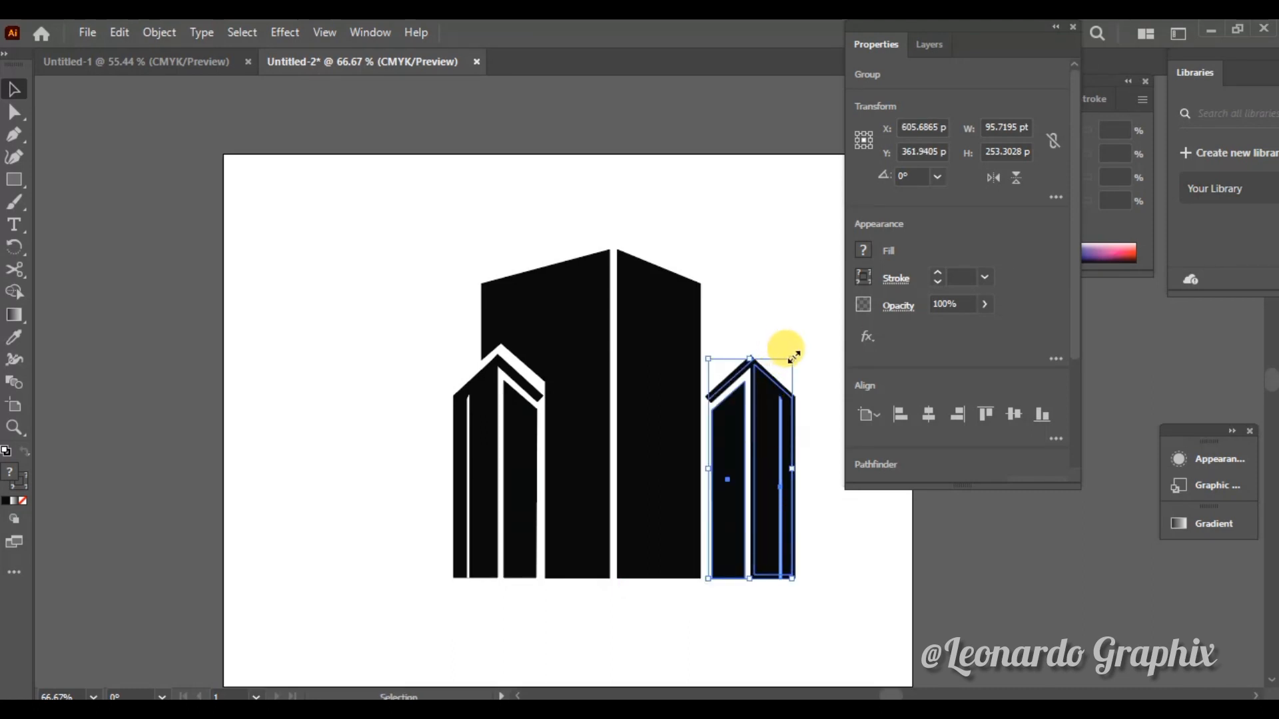
{"action": "left_click_drag", "start_coordinate": [794, 358], "coordinate": [811, 336]}
{"action": "left_click_drag", "start_coordinate": [778, 522], "coordinate": [788, 498]}
Align all building shapes at their bottom edges and move the whole artwork up and left to the artboard's centre.
{"action": "key", "text": "ctrl+a"}
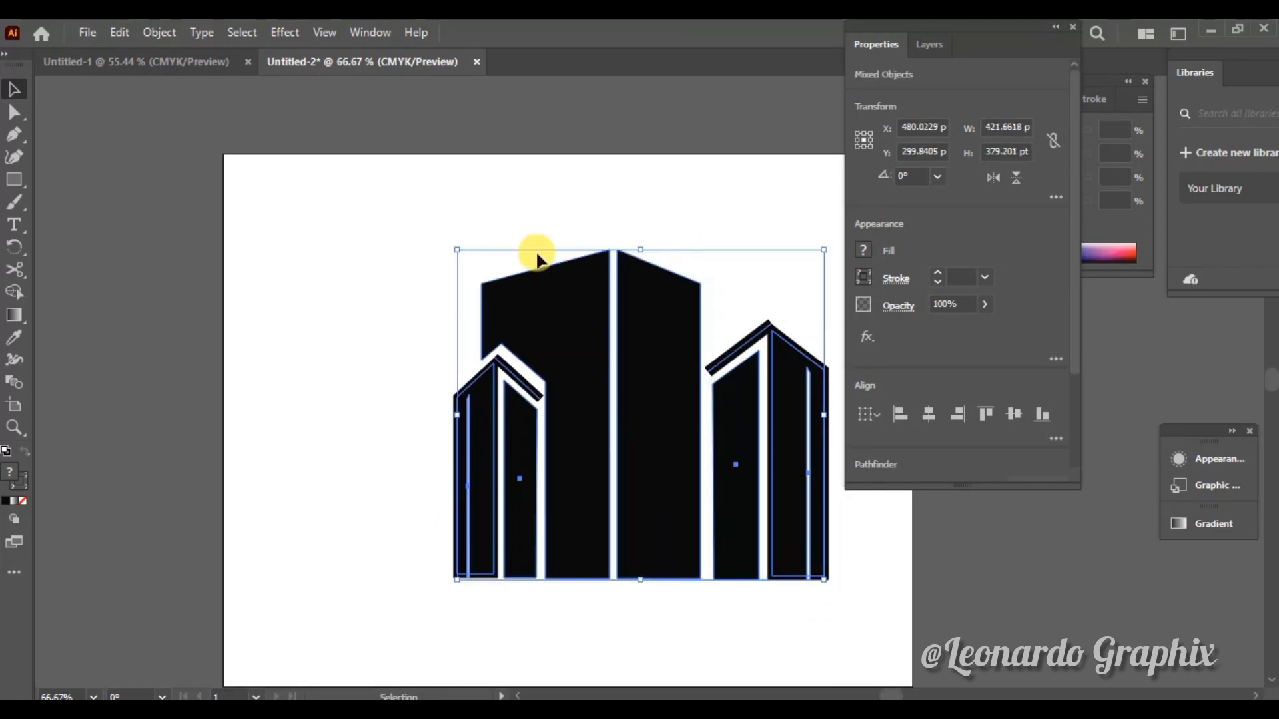
{"action": "left_click", "coordinate": [1044, 418]}
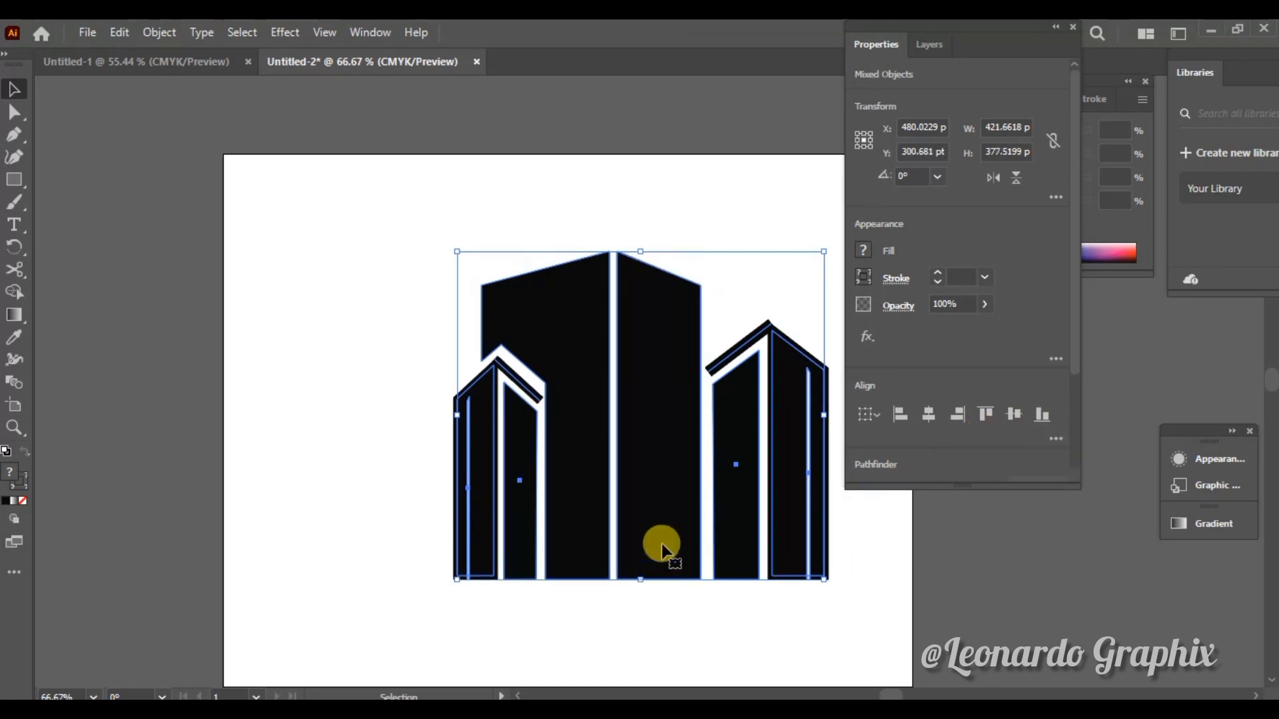
{"action": "left_click_drag", "start_coordinate": [658, 543], "coordinate": [573, 500]}
{"action": "left_click", "coordinate": [705, 602]}
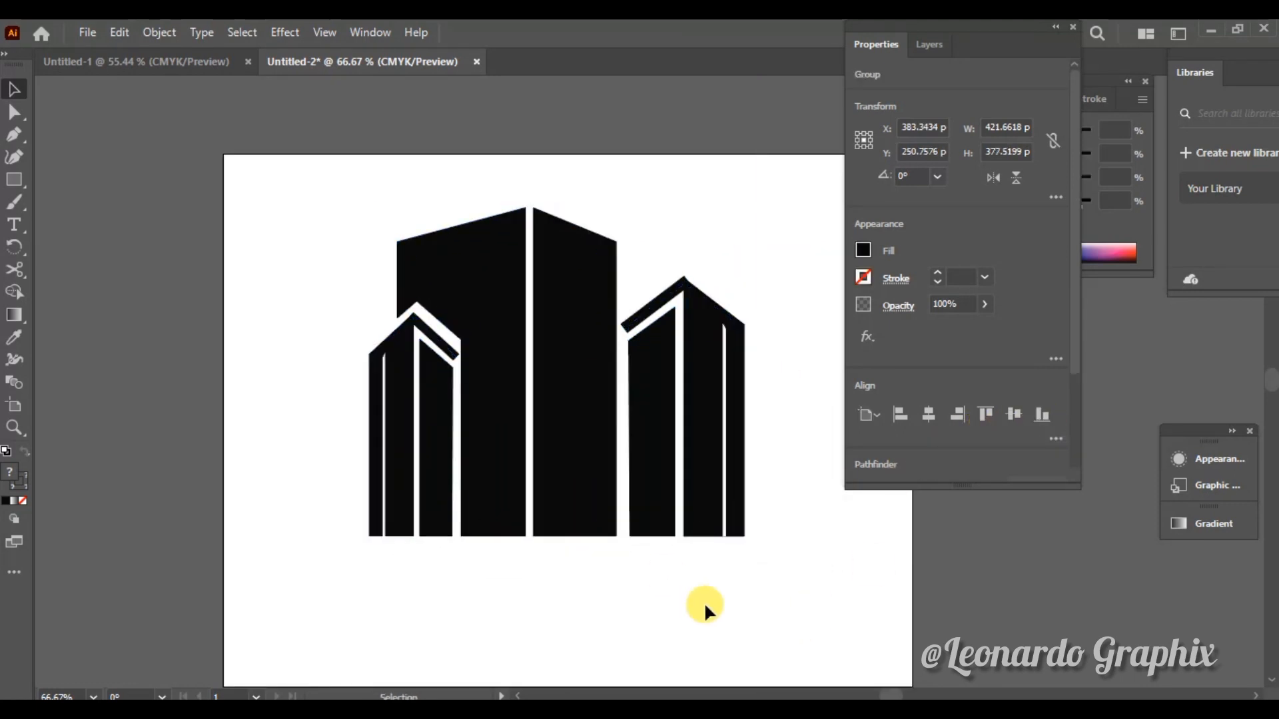
Draw a black rectangle about 59 by 78 pt left of the buildings and pull two opposite corners inward to form a parallelogram.
{"action": "left_click", "coordinate": [20, 184]}
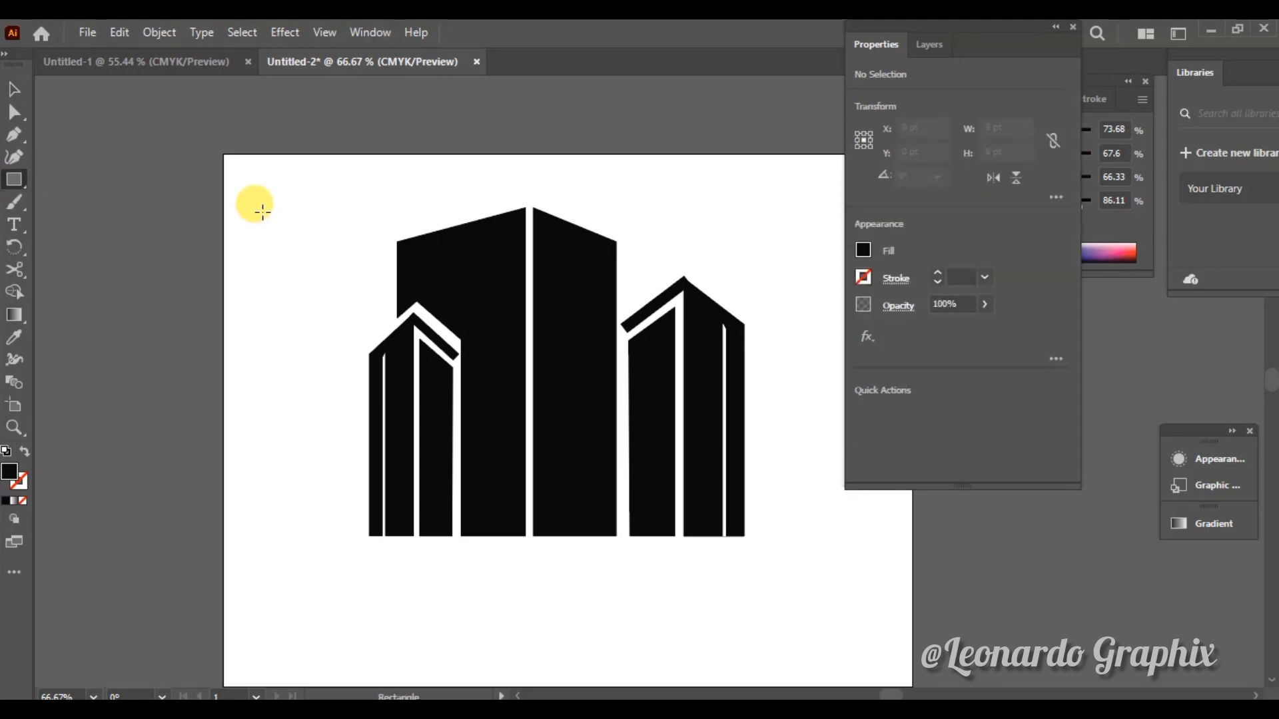
{"action": "left_click_drag", "start_coordinate": [262, 208], "coordinate": [314, 275]}
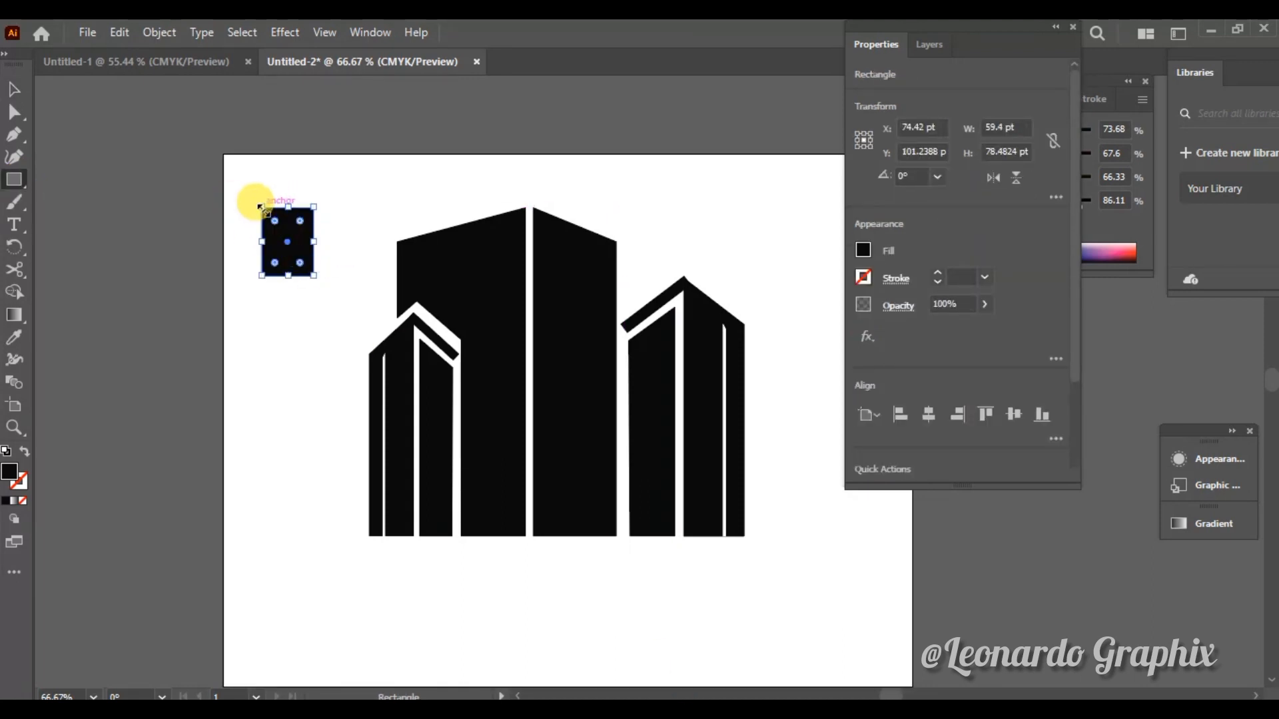
{"action": "left_click", "coordinate": [15, 110]}
{"action": "left_click", "coordinate": [264, 210]}
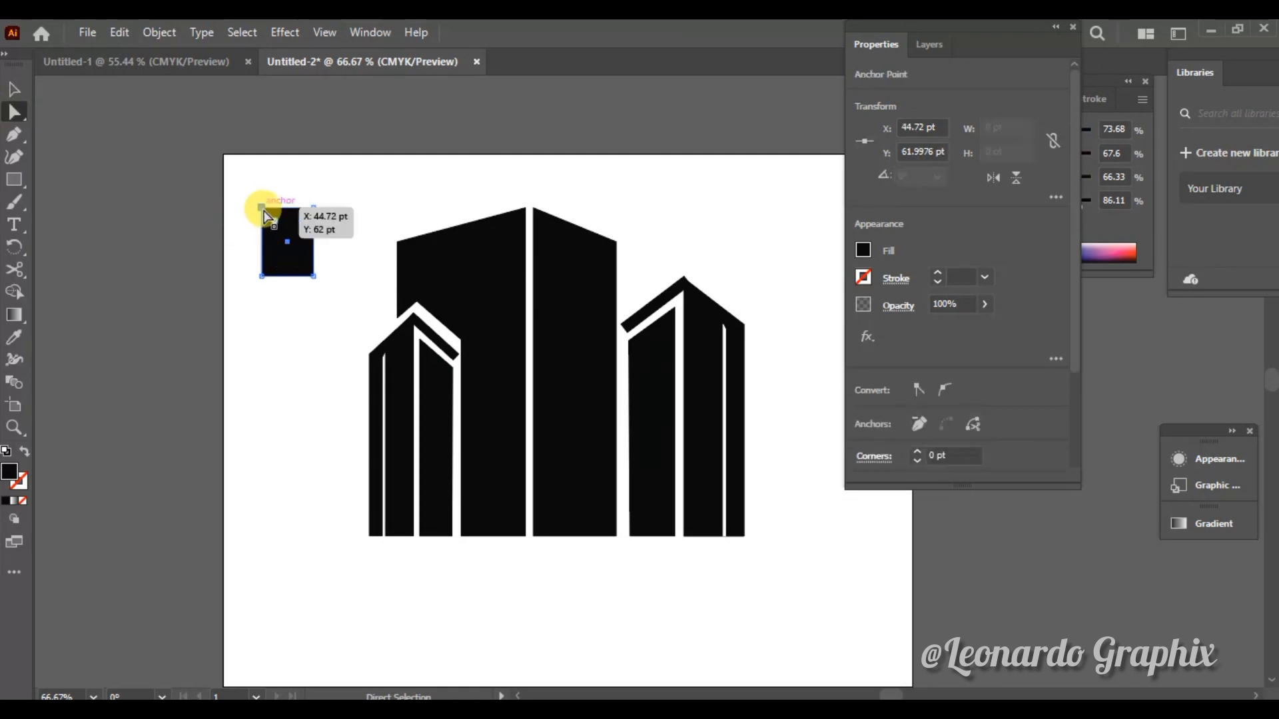
{"action": "left_click_drag", "start_coordinate": [264, 211], "coordinate": [270, 219]}
{"action": "left_click_drag", "start_coordinate": [314, 276], "coordinate": [304, 263]}
{"action": "left_click", "coordinate": [12, 88]}
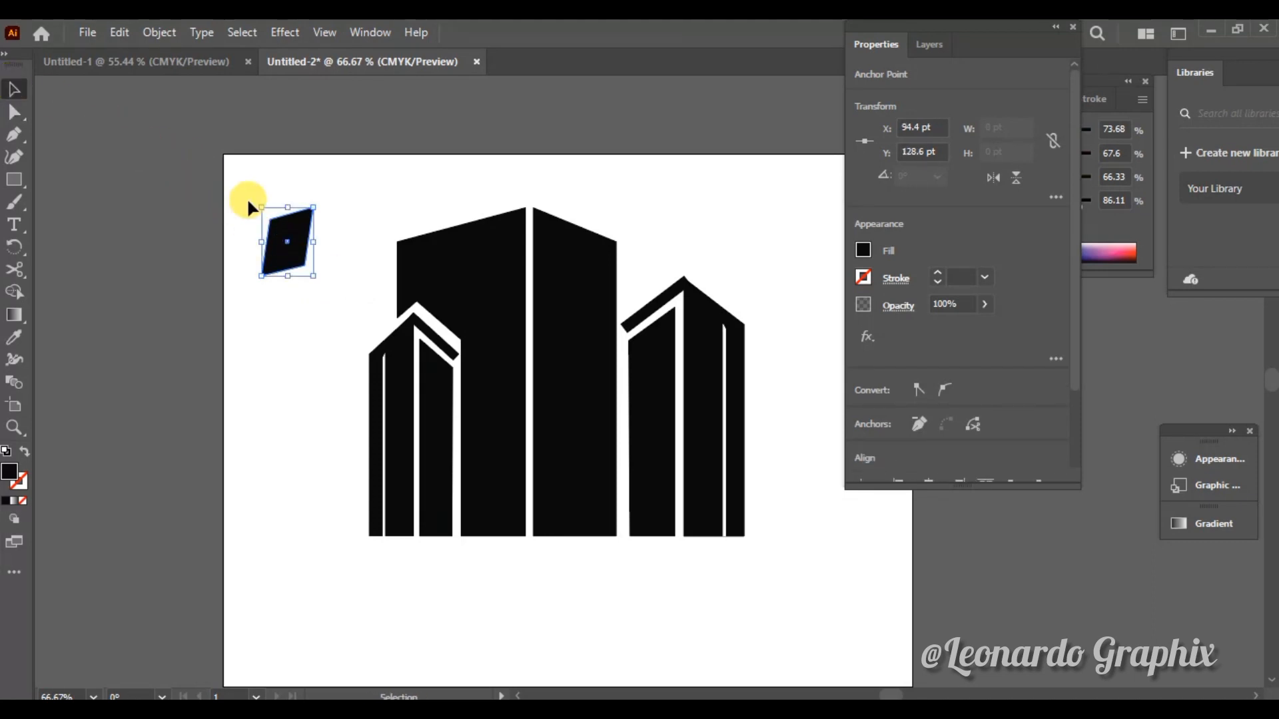
Make smaller copies of the parallelogram below the original, one of them about 24 by 34 pt without fill.
{"action": "left_click", "coordinate": [285, 248]}
{"action": "left_click_drag", "start_coordinate": [298, 262], "coordinate": [303, 349]}
{"action": "mouse_move", "coordinate": [319, 363]}
{"action": "left_mouse_down"}
{"action": "mouse_move", "coordinate": [287, 325]}
{"action": "mouse_move", "coordinate": [585, 277]}
{"action": "mouse_move", "coordinate": [313, 371]}
{"action": "left_mouse_up"}
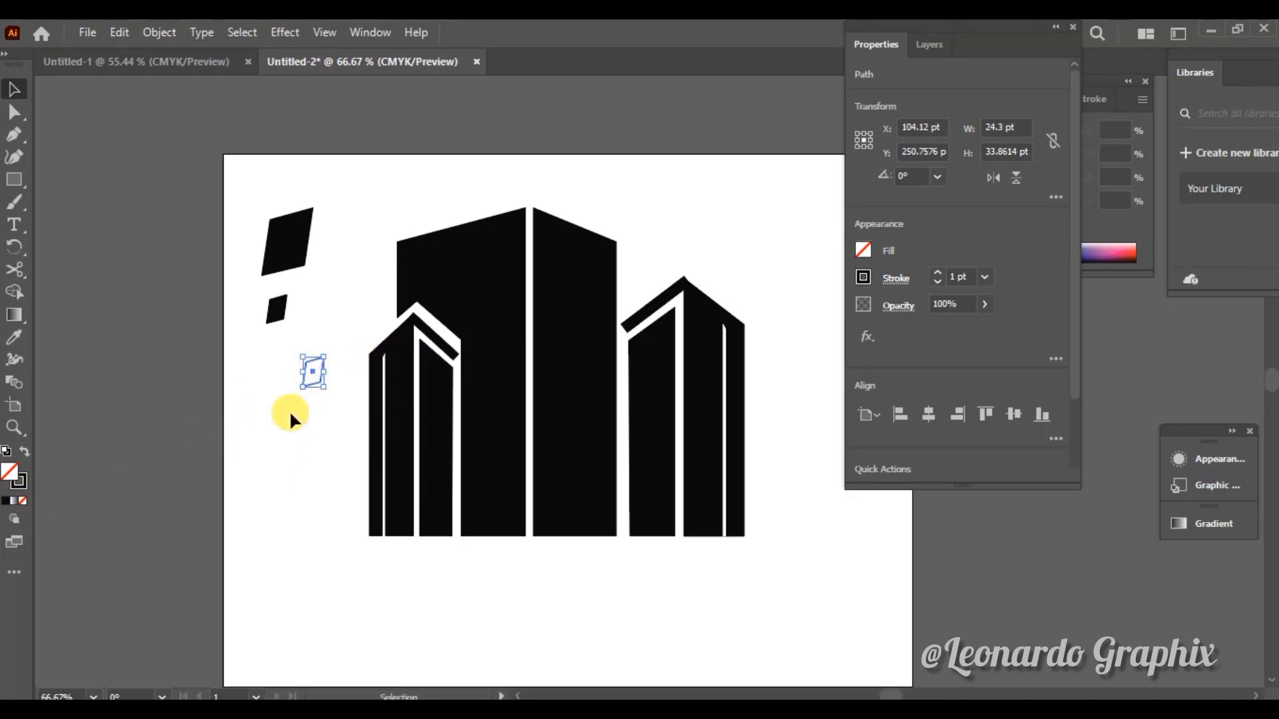
Fill the small unfilled parallelogram white and repeat it at about 20 by 29 pt as seven windows down the right large block.
{"action": "mouse_move", "coordinate": [313, 373]}
{"action": "left_mouse_down"}
{"action": "mouse_move", "coordinate": [589, 299]}
{"action": "mouse_move", "coordinate": [591, 276]}
{"action": "left_mouse_up"}
{"action": "left_click", "coordinate": [11, 475]}
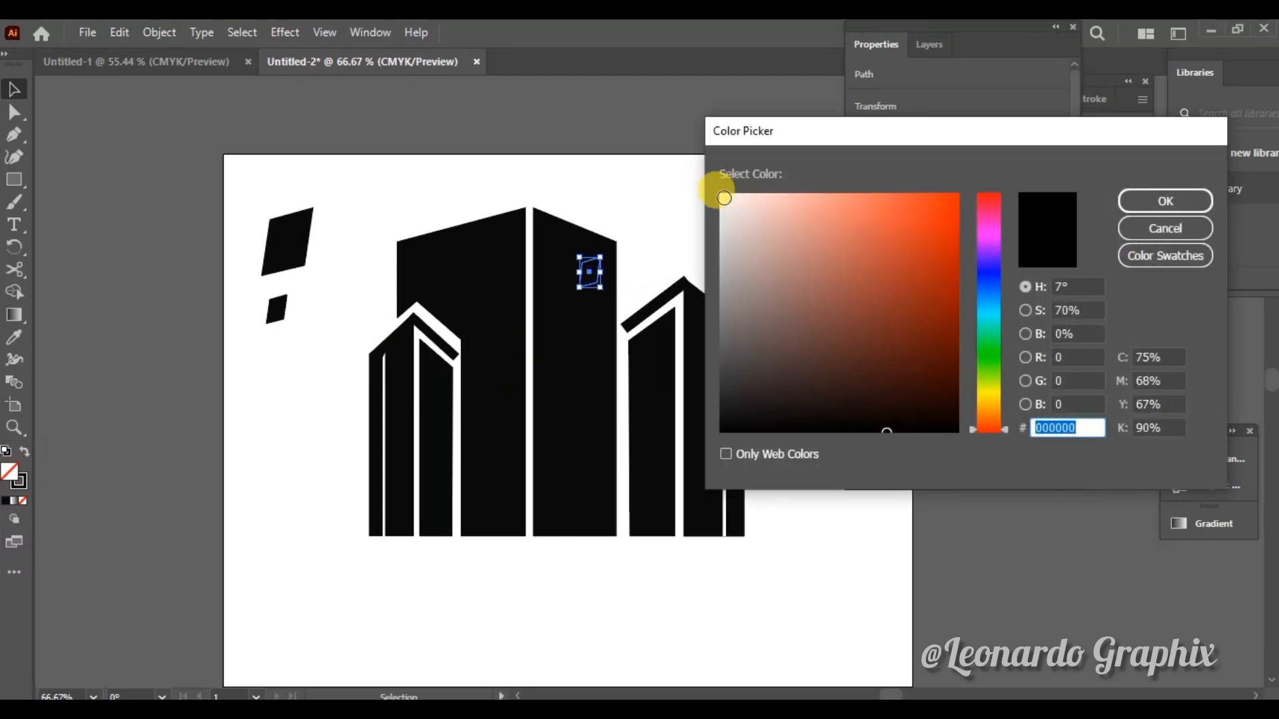
{"action": "left_click", "coordinate": [724, 198]}
{"action": "left_click", "coordinate": [1166, 200]}
{"action": "left_click_drag", "start_coordinate": [591, 277], "coordinate": [602, 307]}
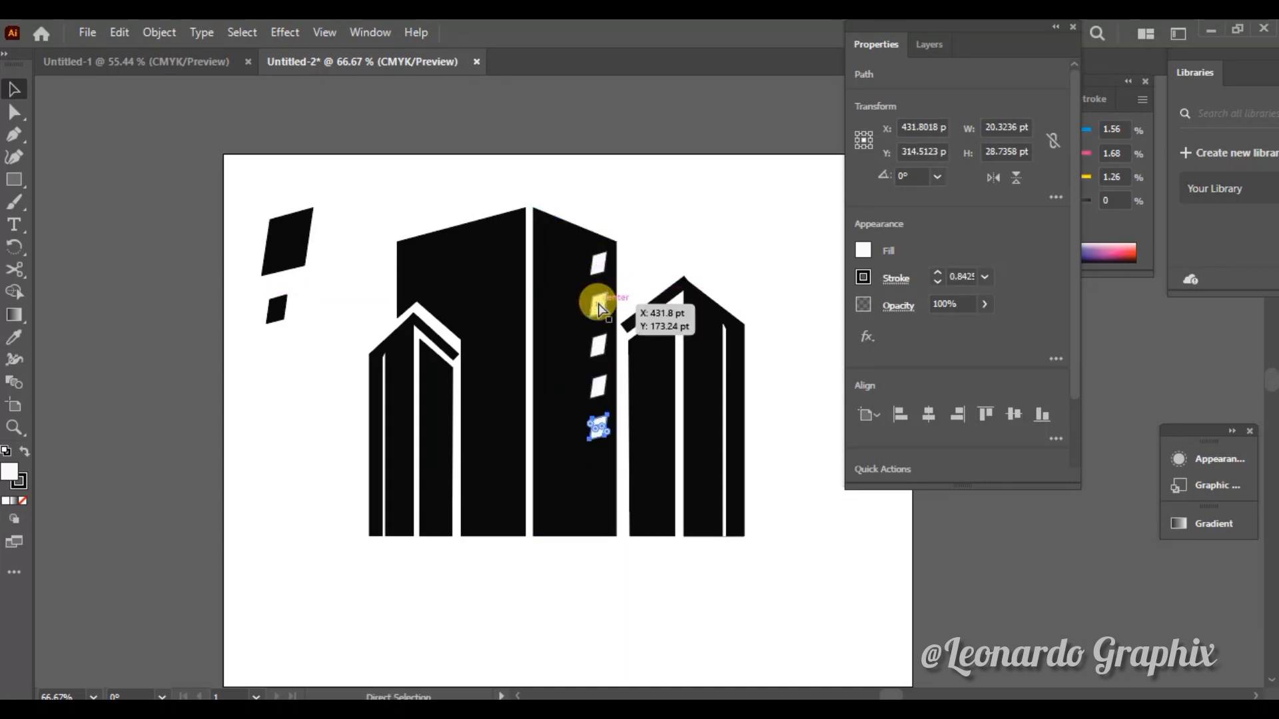
{"action": "left_click_drag", "start_coordinate": [623, 226], "coordinate": [589, 517]}
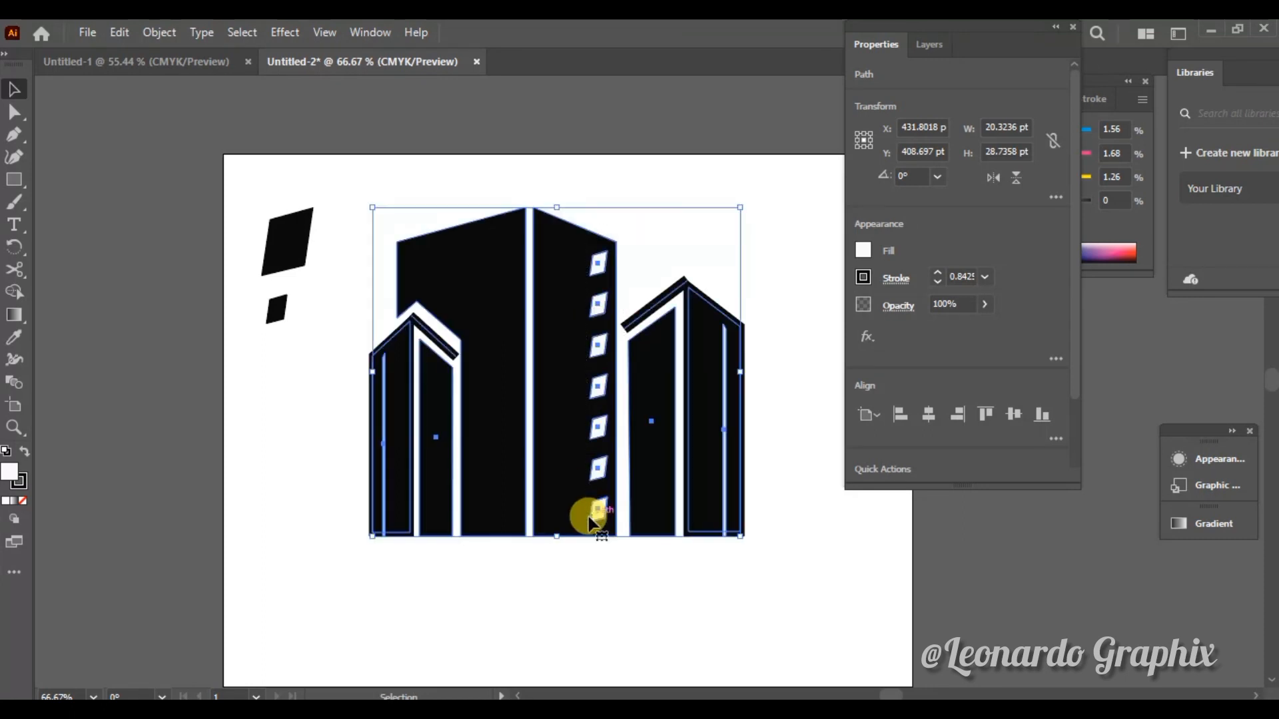
{"action": "left_click", "coordinate": [621, 610]}
{"action": "left_click_drag", "start_coordinate": [613, 569], "coordinate": [590, 242]}
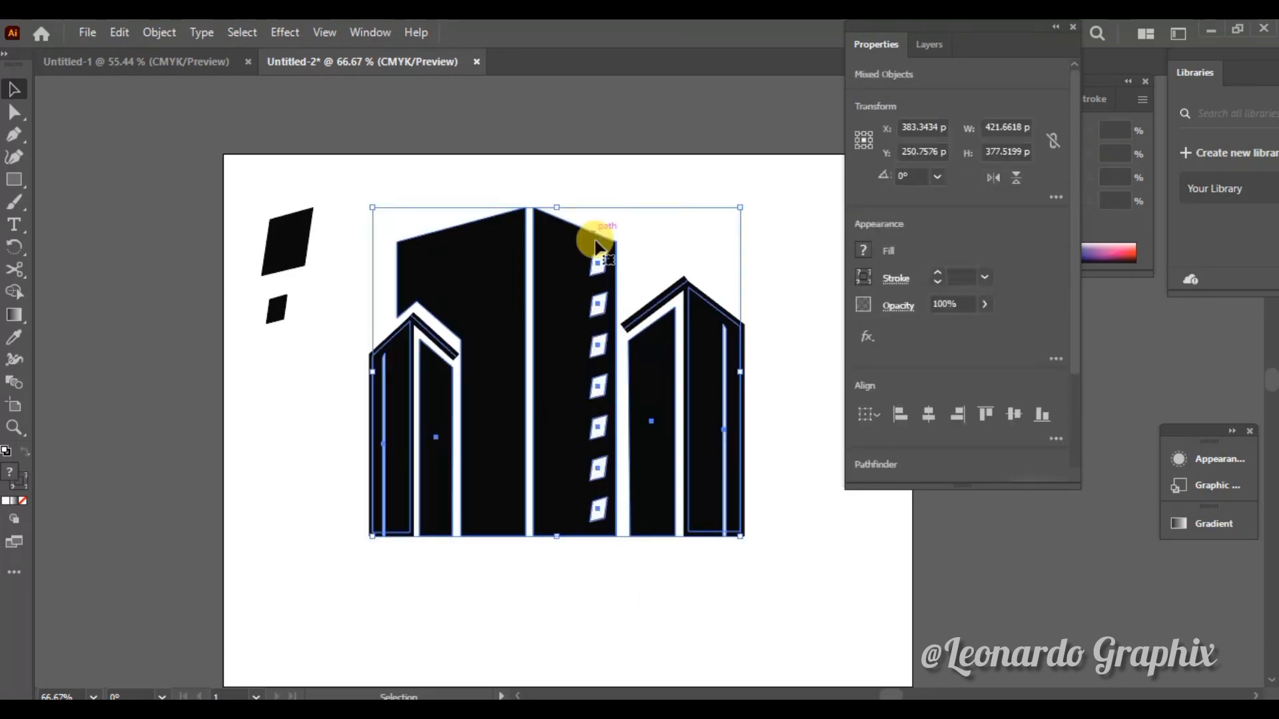
{"action": "left_click", "coordinate": [602, 199]}
{"action": "left_click_drag", "start_coordinate": [617, 198], "coordinate": [587, 310]}
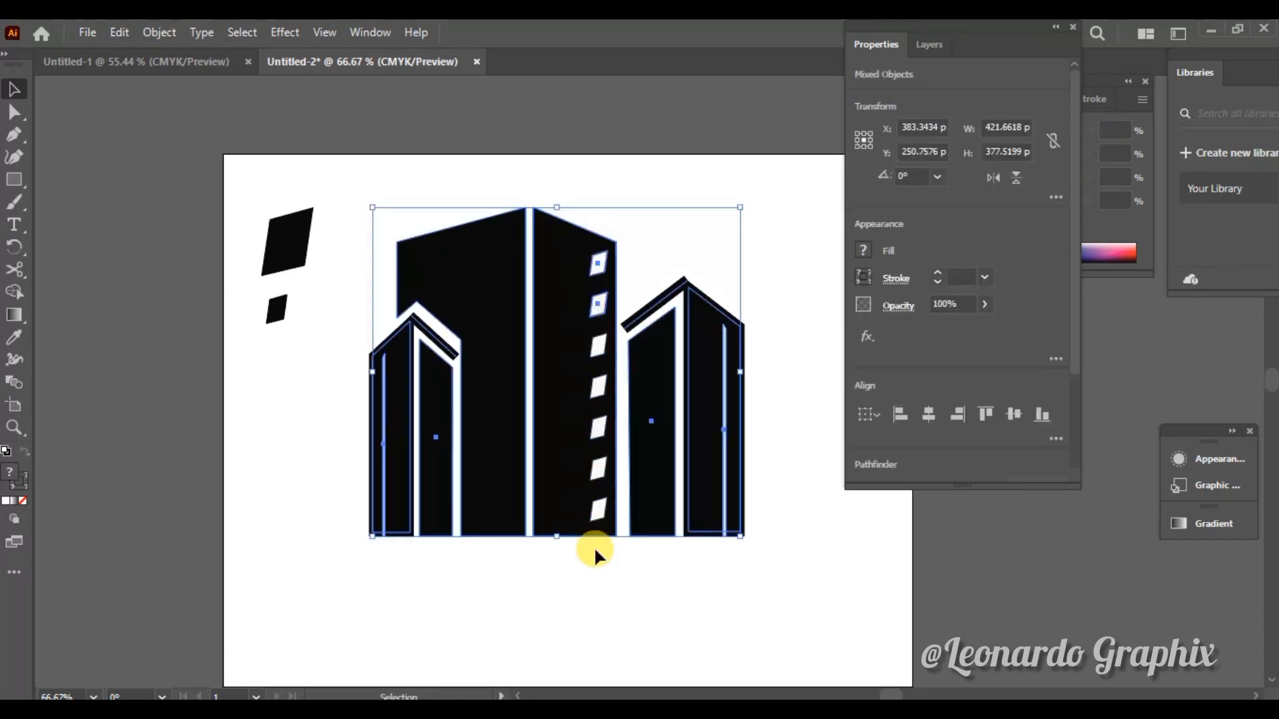
Group the seven white windows on the right large block.
{"action": "left_click", "coordinate": [594, 549]}
{"action": "left_click", "coordinate": [596, 512], "text": "ctrl"}
{"action": "left_click", "coordinate": [596, 469], "text": "shift"}
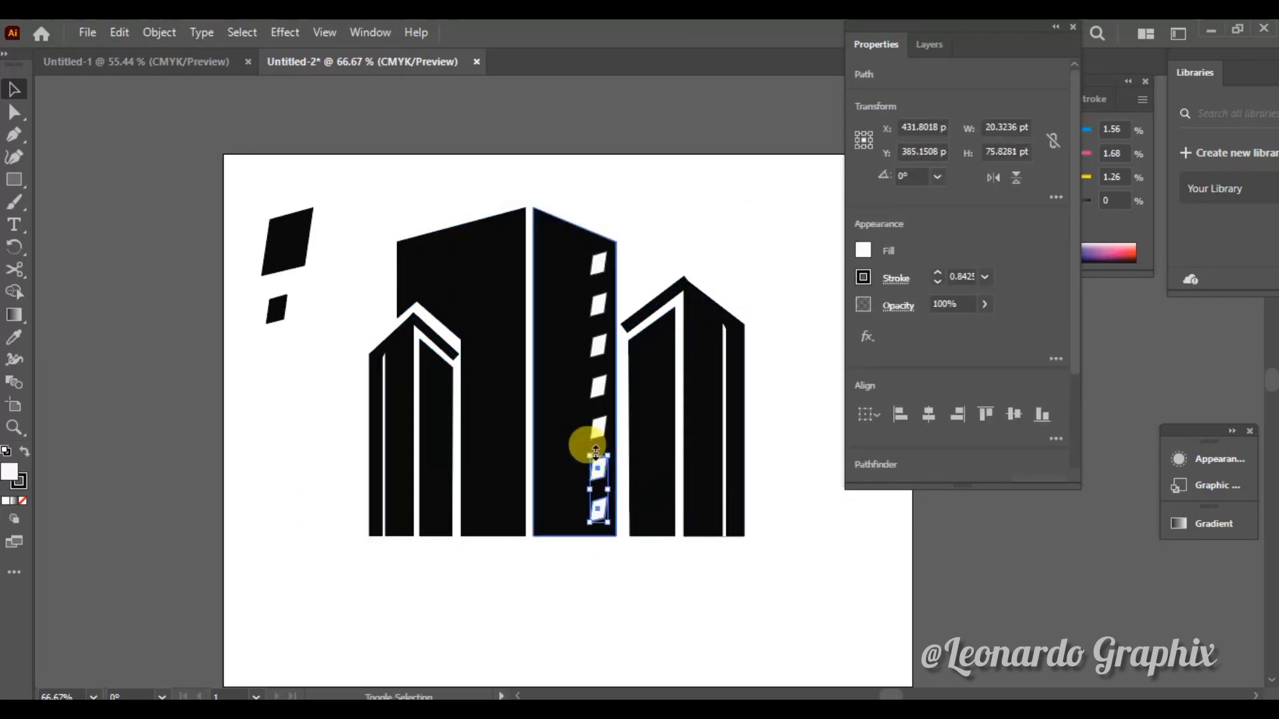
{"action": "left_click", "coordinate": [598, 427], "text": "shift"}
{"action": "left_click", "coordinate": [598, 388], "text": "shift"}
{"action": "left_click", "coordinate": [598, 345], "text": "shift"}
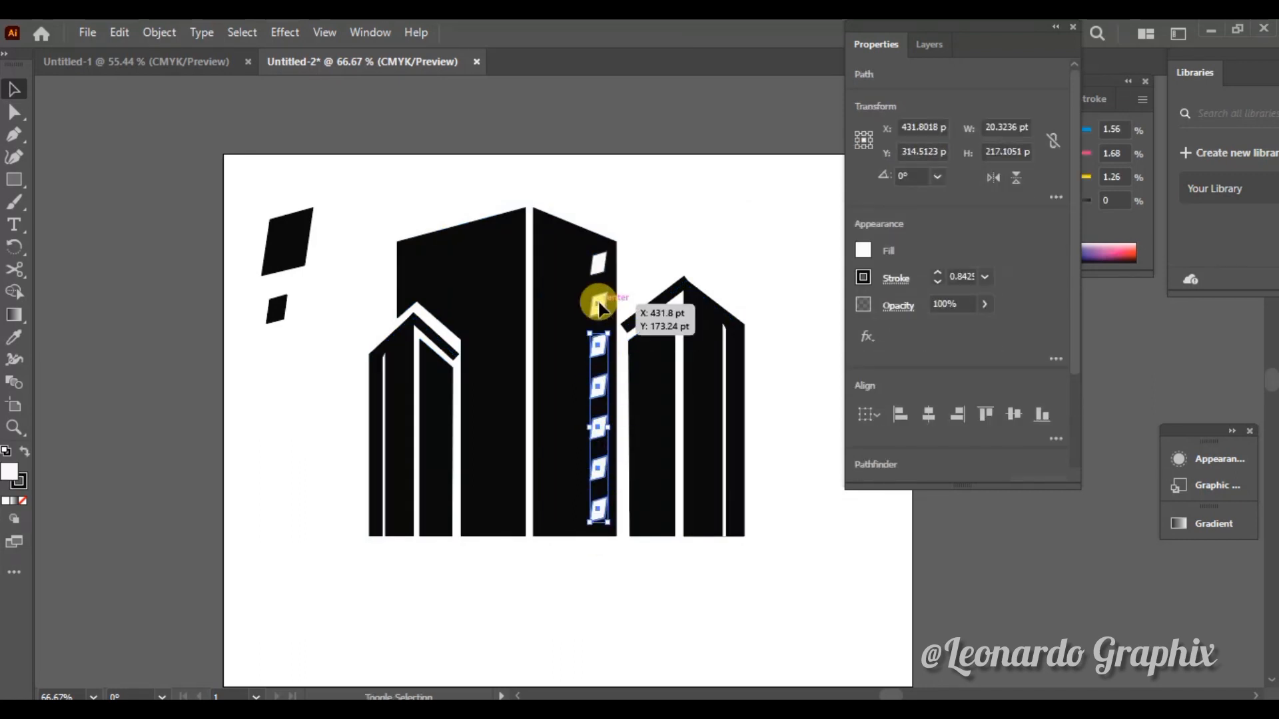
{"action": "left_click", "coordinate": [598, 304], "text": "shift"}
{"action": "left_click", "coordinate": [598, 265], "text": "shift"}
{"action": "key", "text": "ctrl+g"}
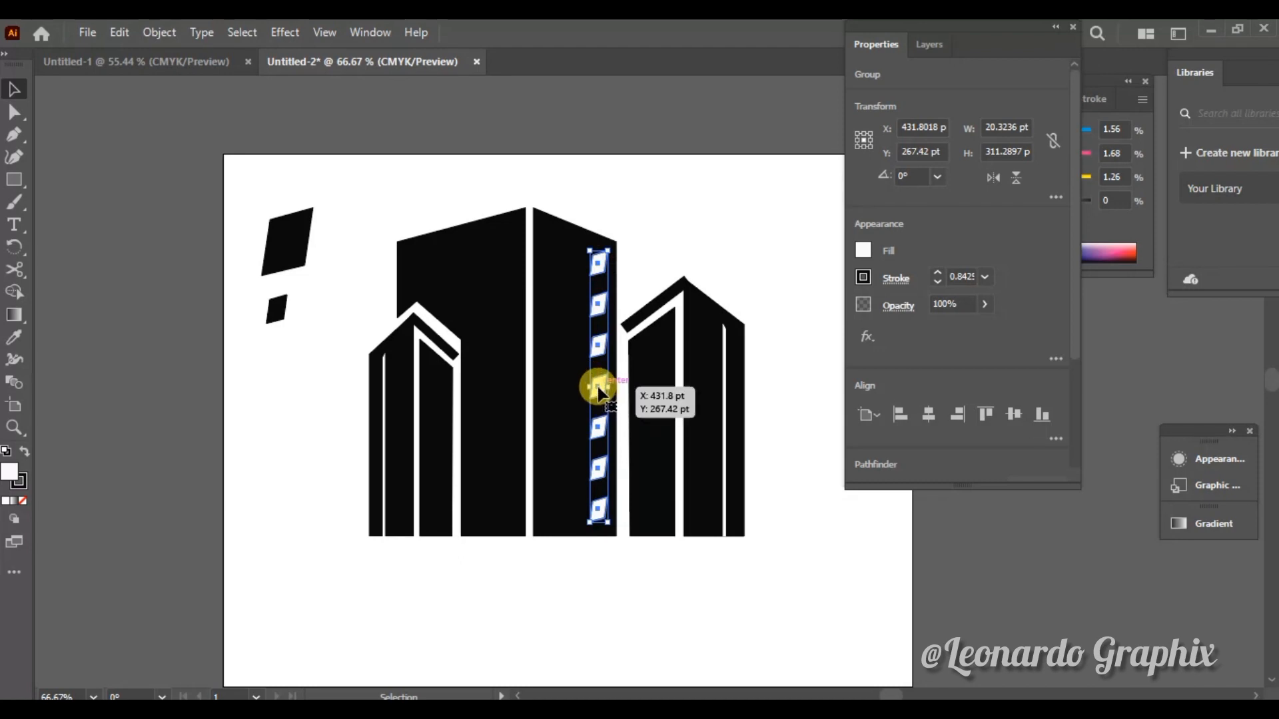
Copy the group of seven white windows onto the left large block, near its inner edge.
{"action": "key", "text": "ctrl+z"}
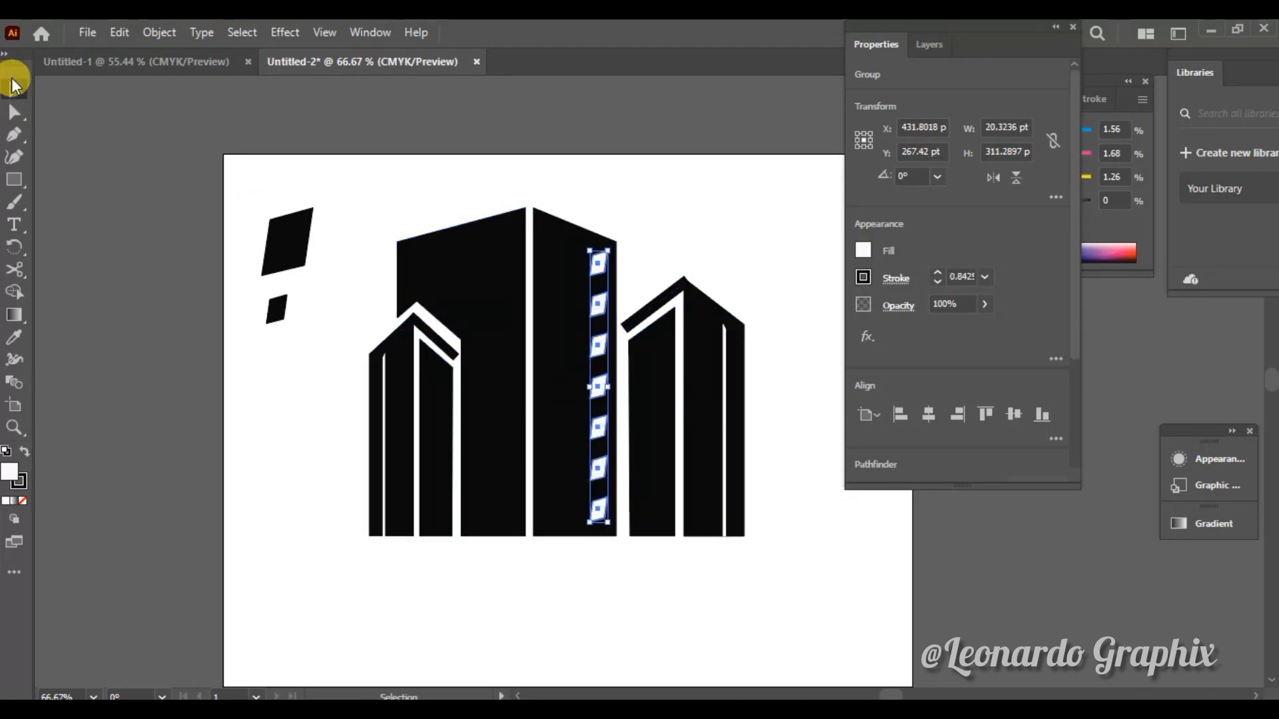
{"action": "left_click_drag", "start_coordinate": [598, 386], "coordinate": [504, 373]}
{"action": "left_click", "coordinate": [547, 617]}
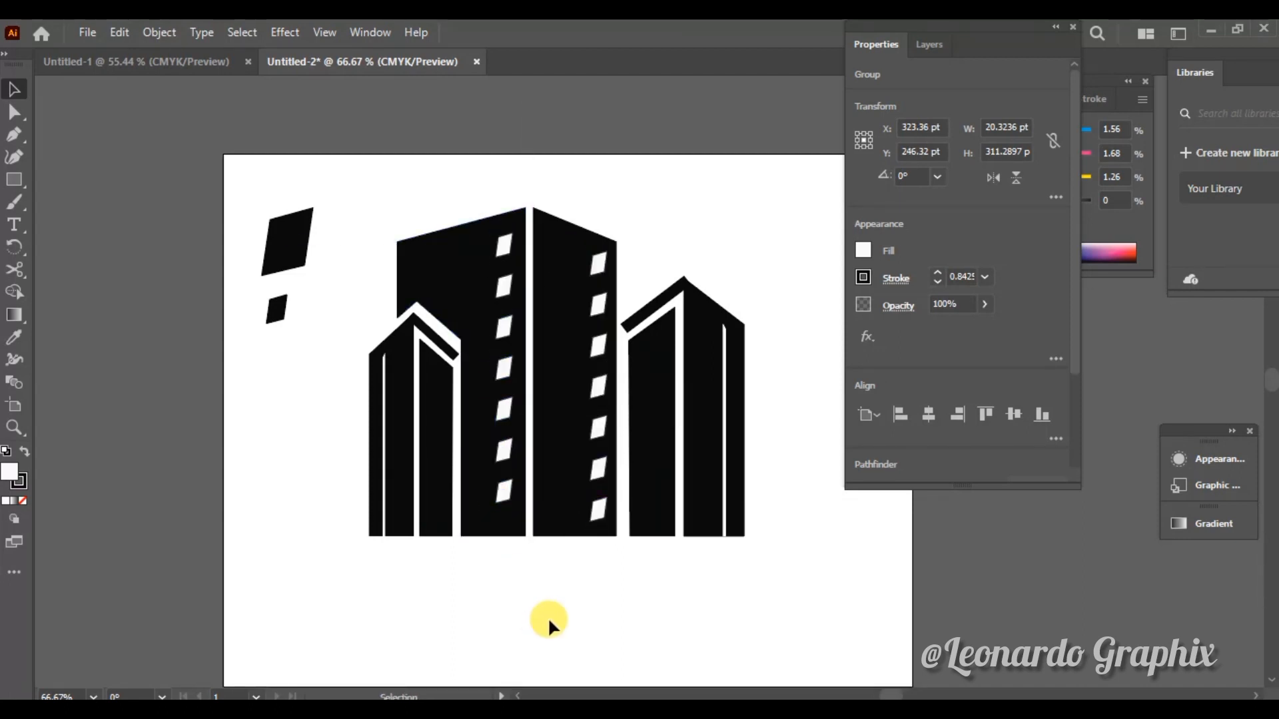
Place a narrow parallelogram copy about 7 by 34 pt at the right large block's upper inner corner and fill it off-white F9F4F4.
{"action": "left_click_drag", "start_coordinate": [274, 312], "coordinate": [542, 241]}
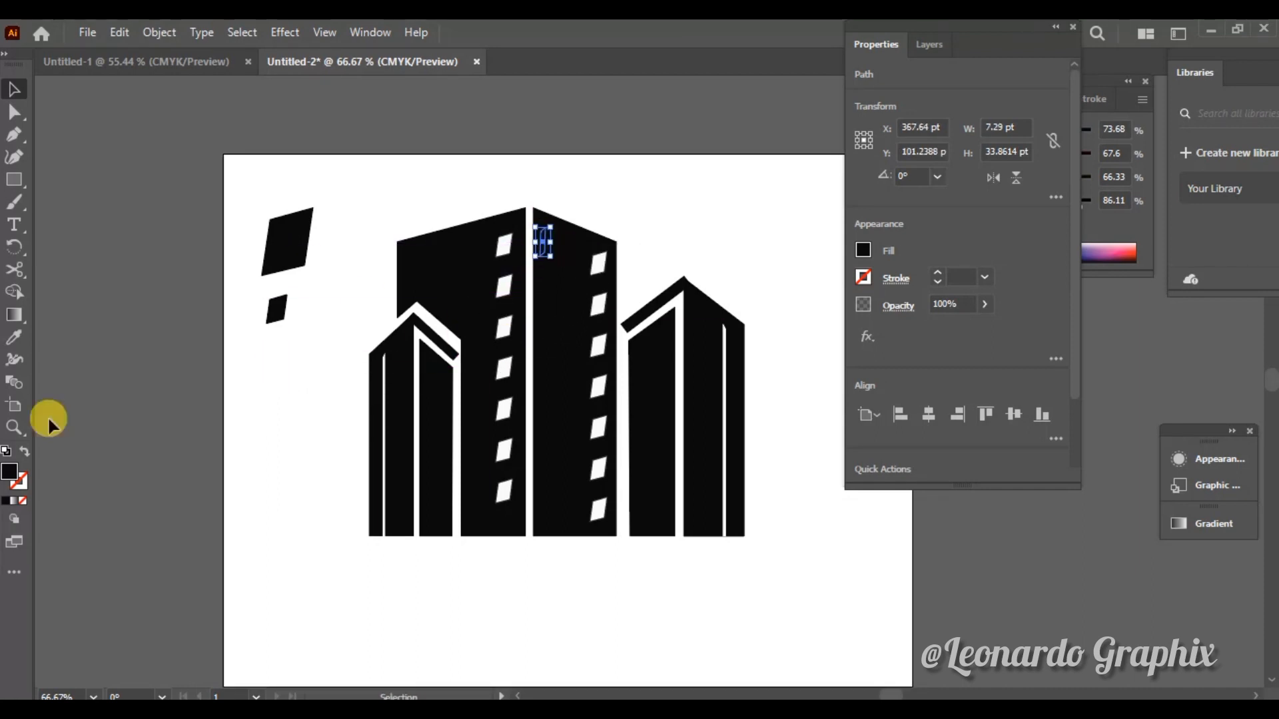
{"action": "double_click", "coordinate": [11, 474]}
{"action": "left_click", "coordinate": [725, 198]}
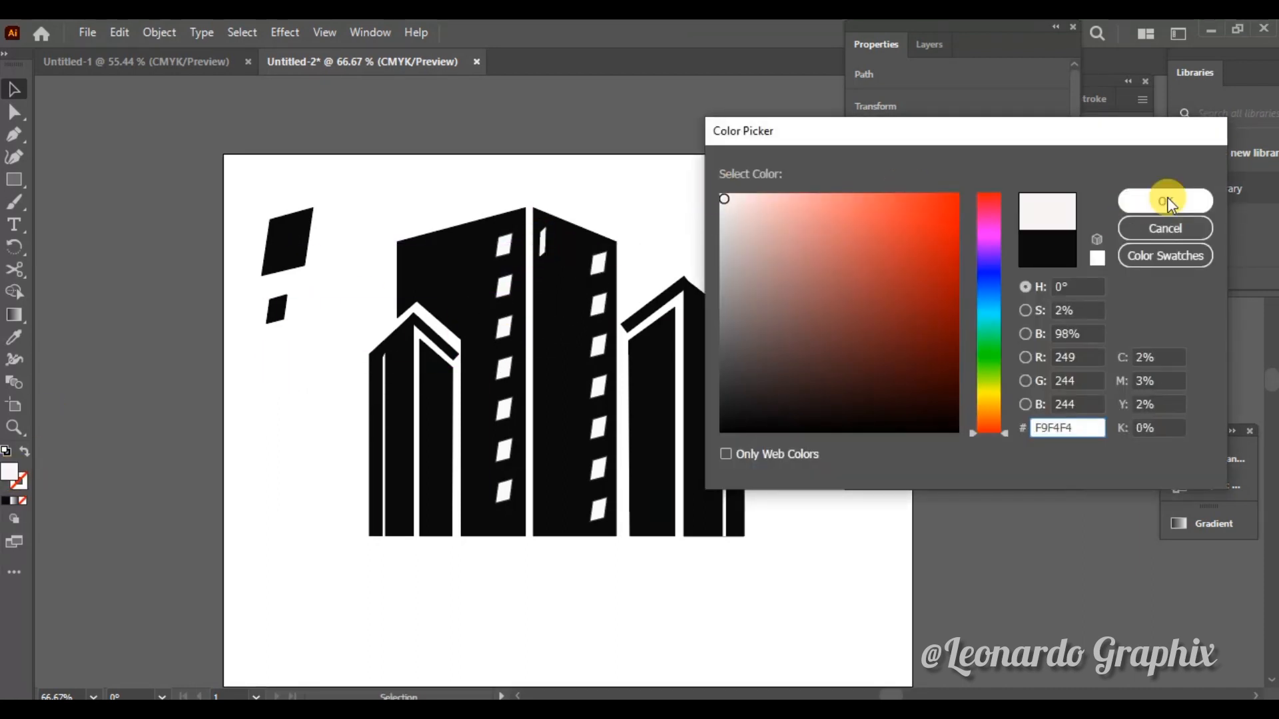
{"action": "left_click", "coordinate": [1165, 201]}
{"action": "left_click", "coordinate": [575, 204]}
Repeat the narrow off-white window straight down the right large block's inner edge to make a column of seven.
{"action": "left_click_drag", "start_coordinate": [543, 241], "coordinate": [546, 287]}
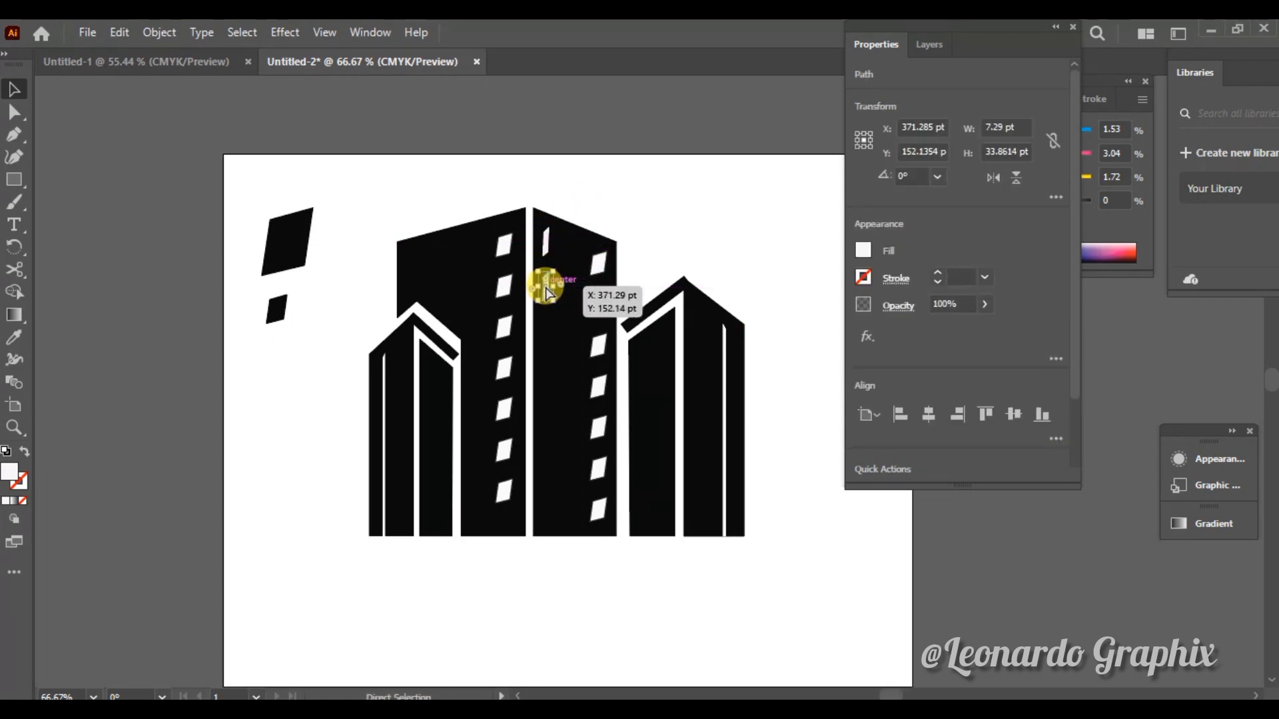
{"action": "key", "text": "ctrl+d"}
{"action": "key", "text": "ctrl+d"}
{"action": "key", "text": "ctrl+d"}
{"action": "key", "text": "ctrl+d"}
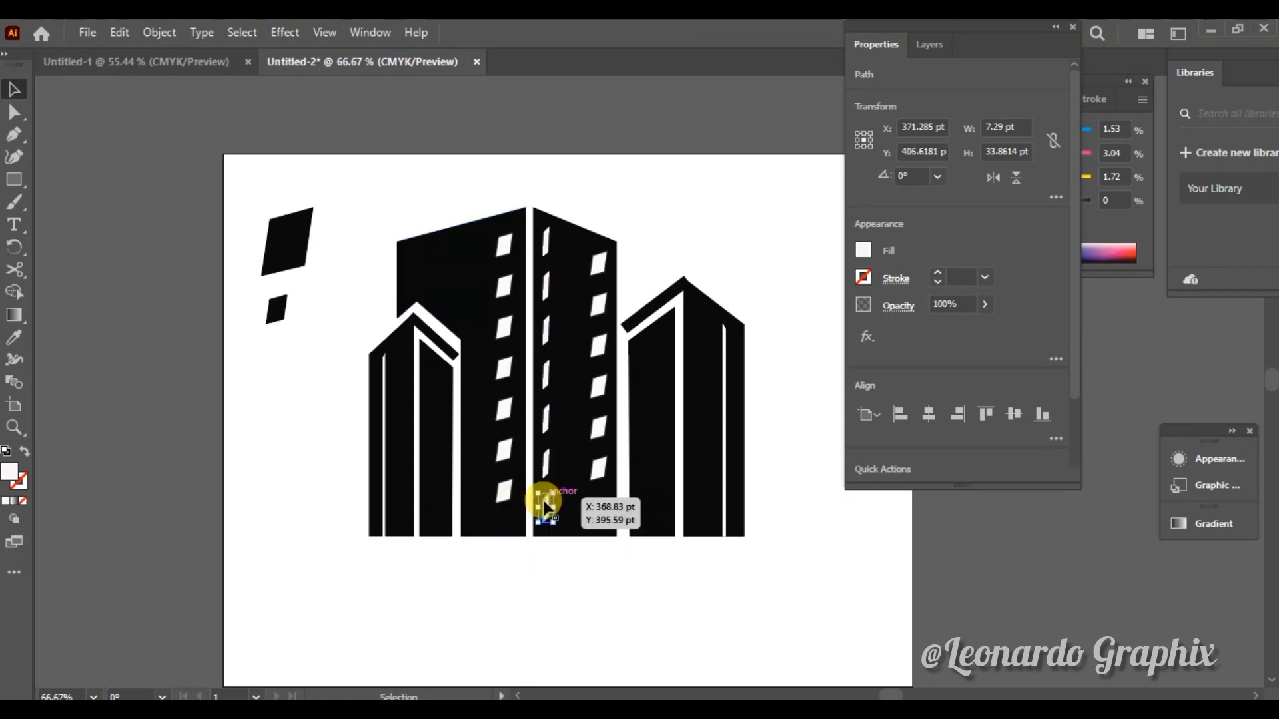
{"action": "left_click_drag", "start_coordinate": [549, 509], "coordinate": [448, 346]}
{"action": "key", "text": "ctrl+z"}
{"action": "left_click", "coordinate": [535, 675]}
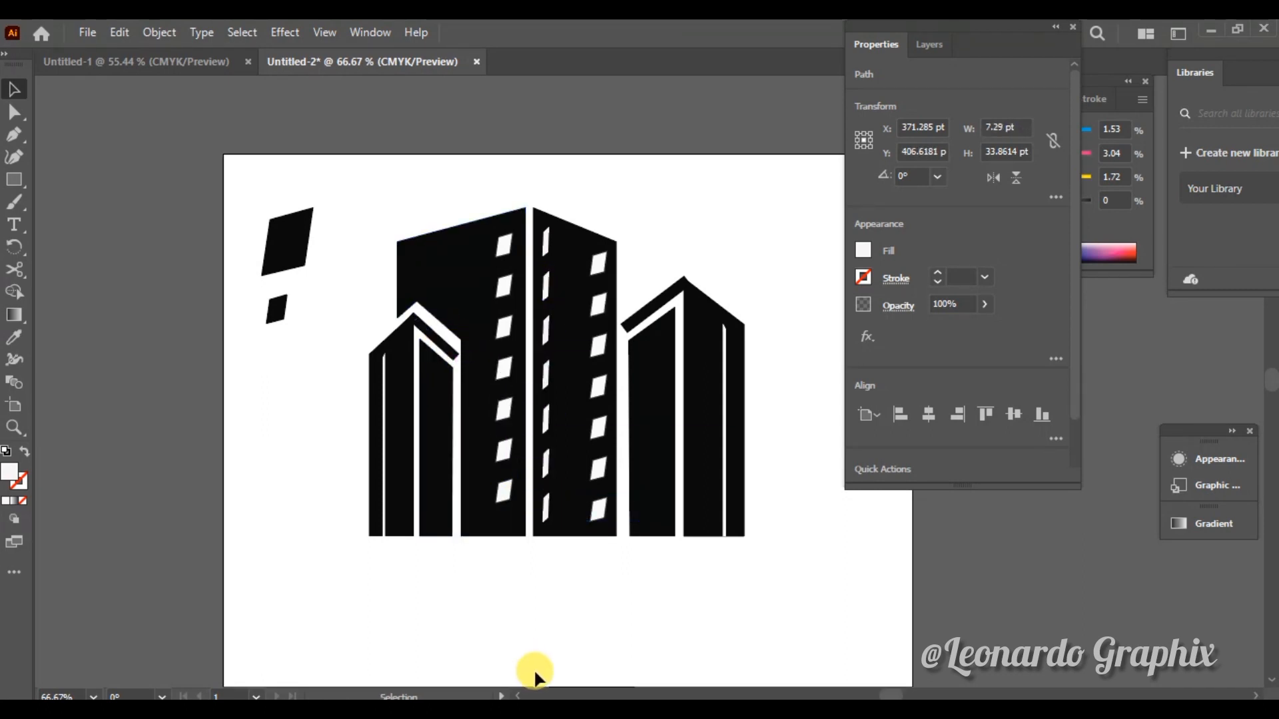
Copy a narrow window to the left large block's upper outer corner and nudge the lowest narrow window slightly.
{"action": "left_click_drag", "start_coordinate": [547, 516], "coordinate": [411, 280]}
{"action": "left_click", "coordinate": [358, 303]}
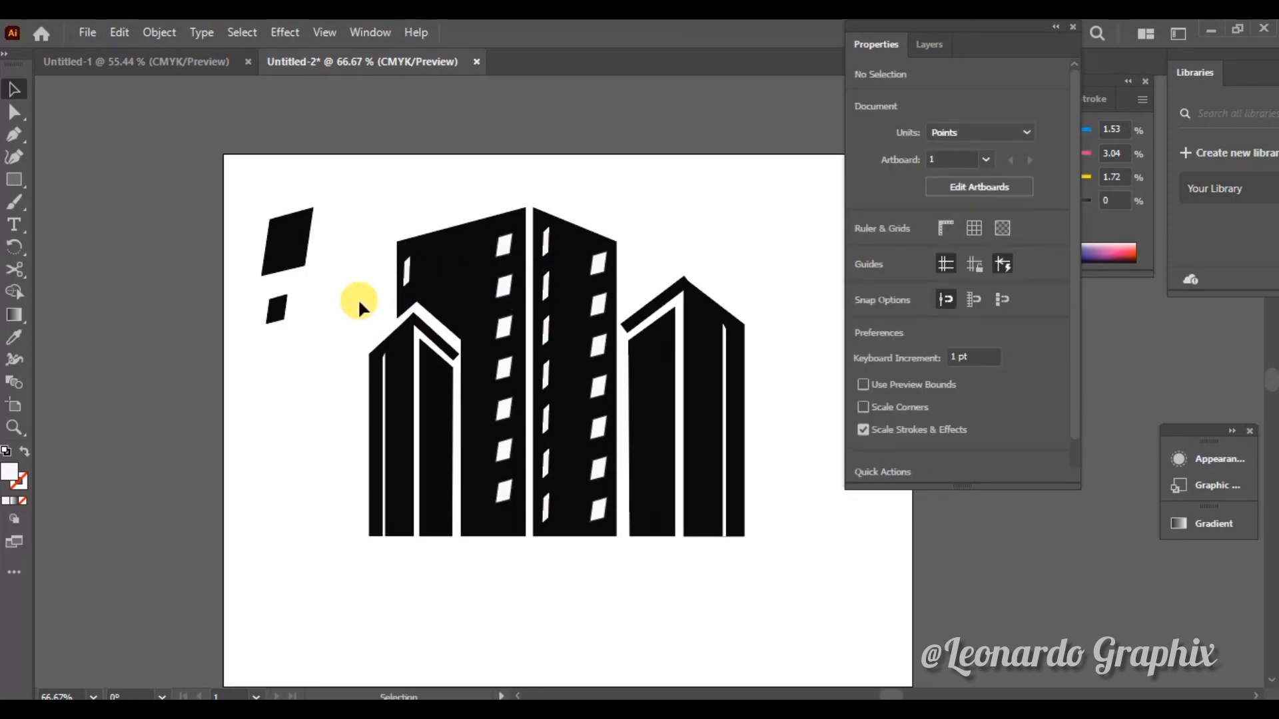
{"action": "key", "text": "a"}
{"action": "key", "text": "ctrl+plus"}
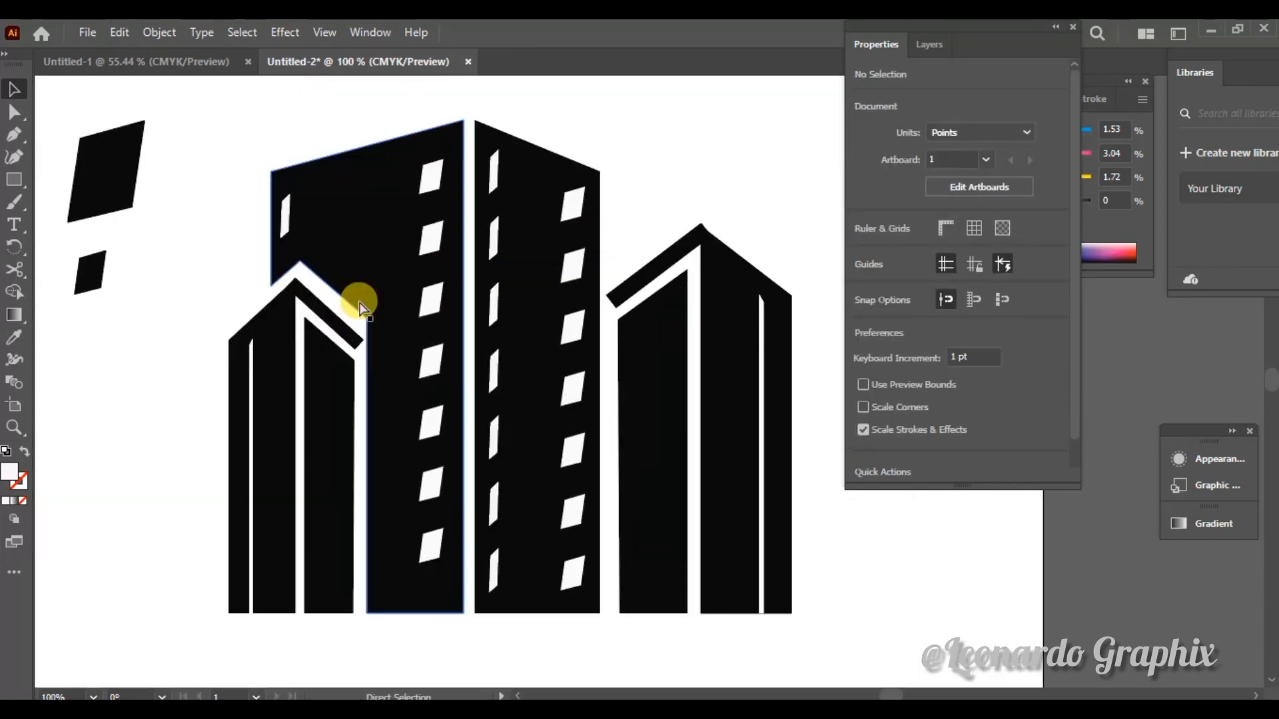
{"action": "key", "text": "v"}
{"action": "left_click_drag", "start_coordinate": [493, 567], "coordinate": [491, 572]}
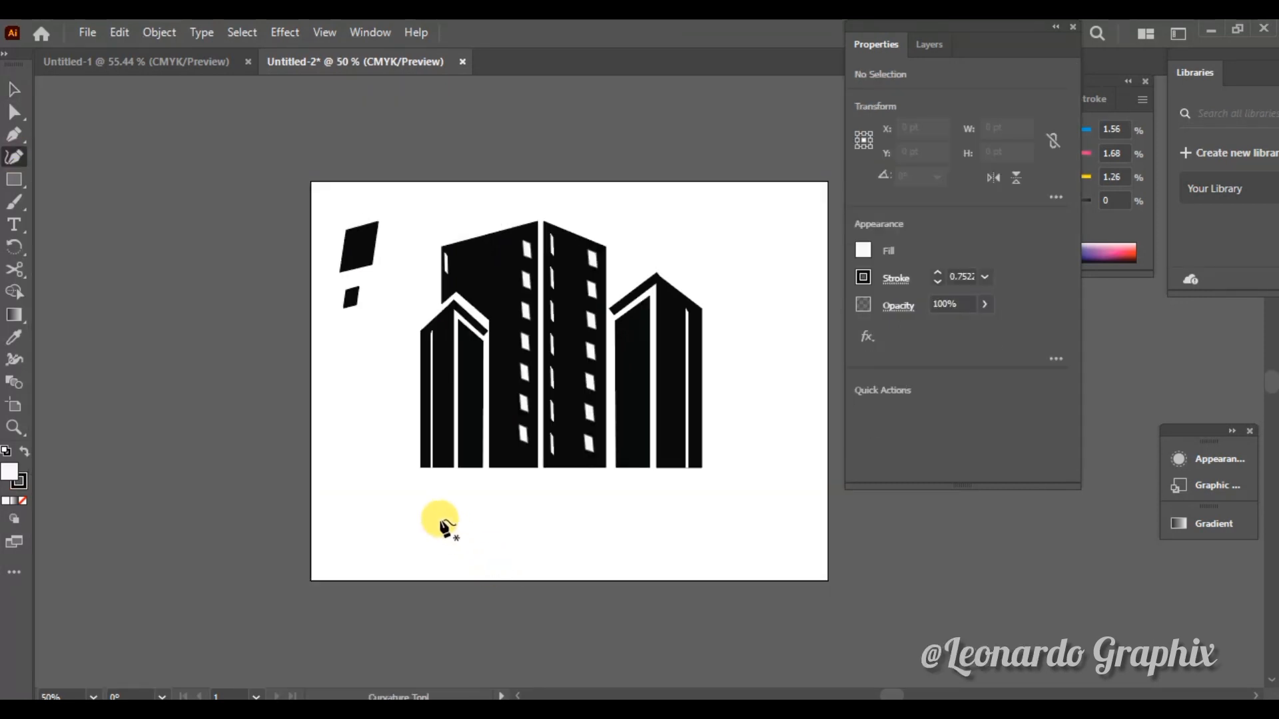
Draw an open three-point arc about 621 by 88 pt below the buildings with the Curvature tool, without fill.
{"action": "left_click", "coordinate": [351, 533]}
{"action": "left_click", "coordinate": [507, 480]}
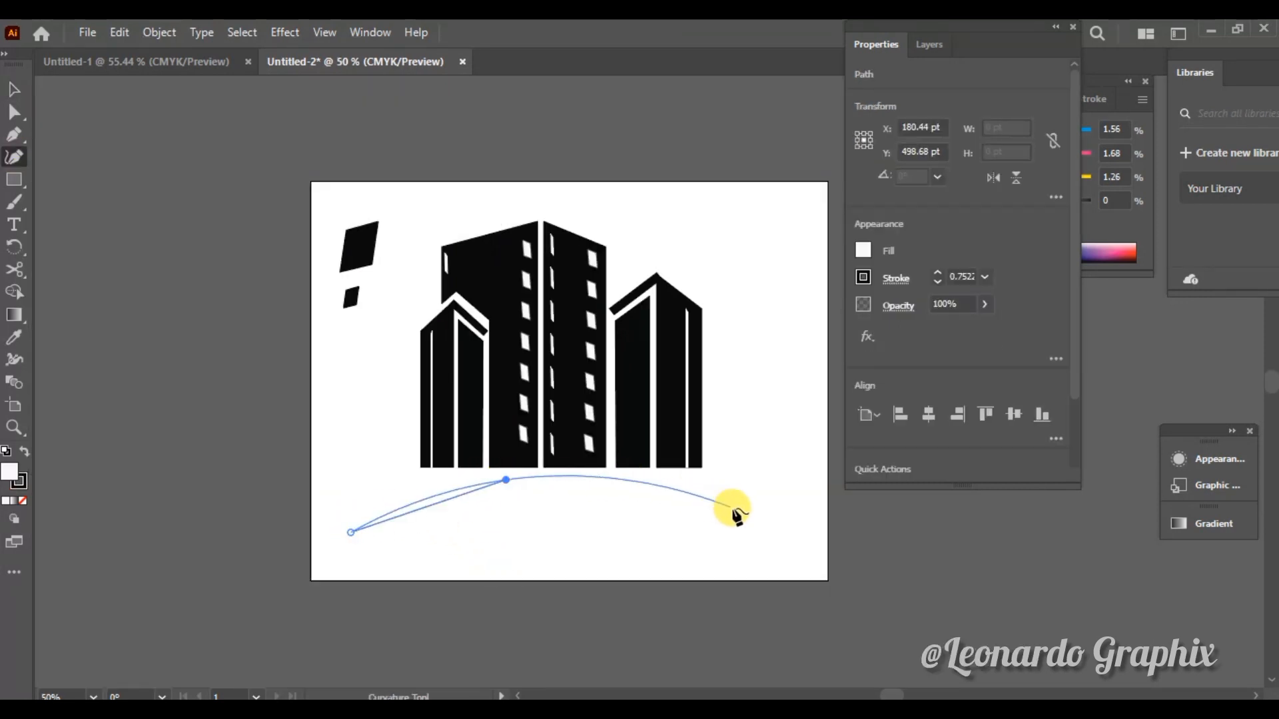
{"action": "left_click", "coordinate": [758, 514]}
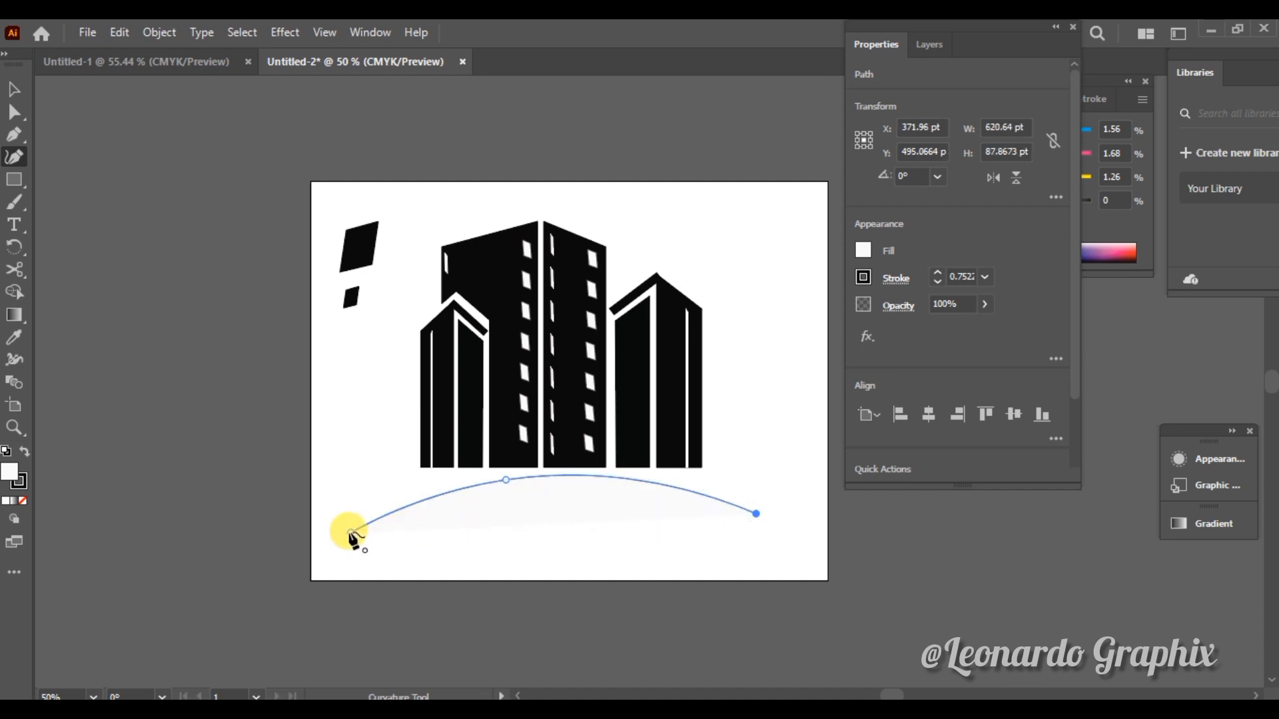
{"action": "left_click", "coordinate": [350, 531]}
{"action": "left_click_drag", "start_coordinate": [602, 552], "coordinate": [439, 531]}
{"action": "left_click", "coordinate": [348, 527]}
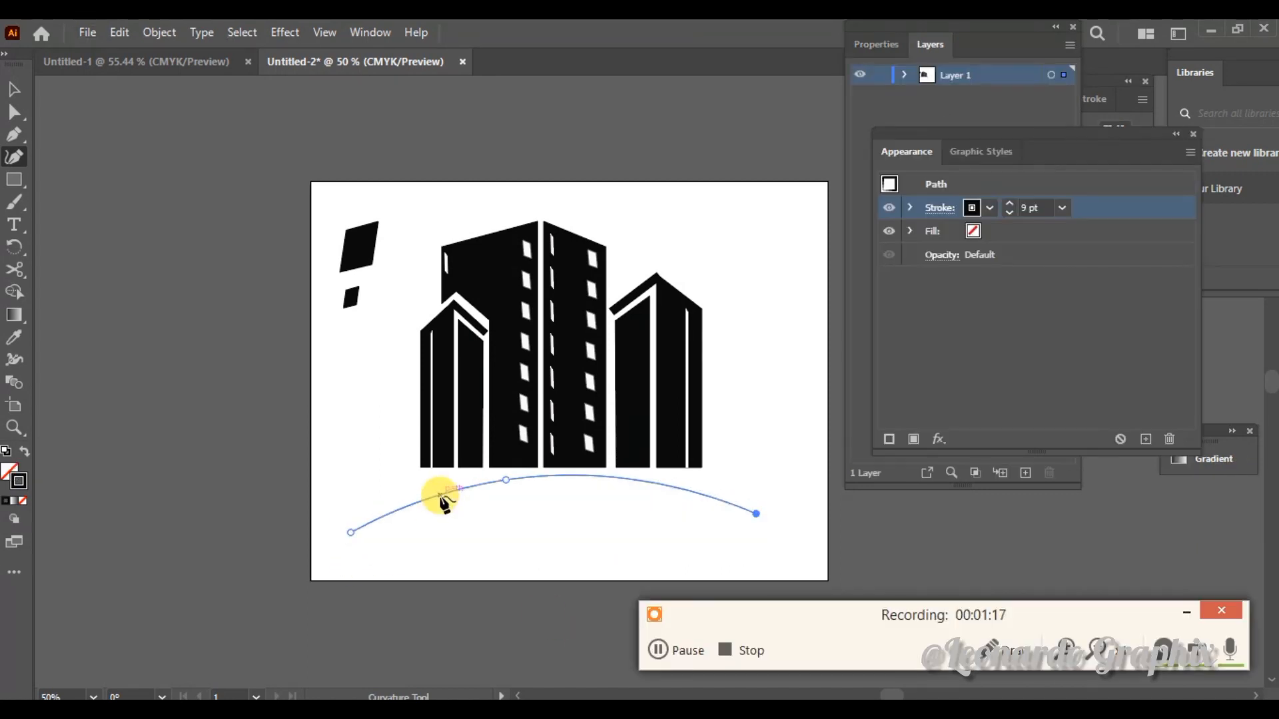
Thicken the arc's black stroke beyond 21 pt and give it the width profile that tapers at both ends.
{"action": "left_click", "coordinate": [1010, 203]}
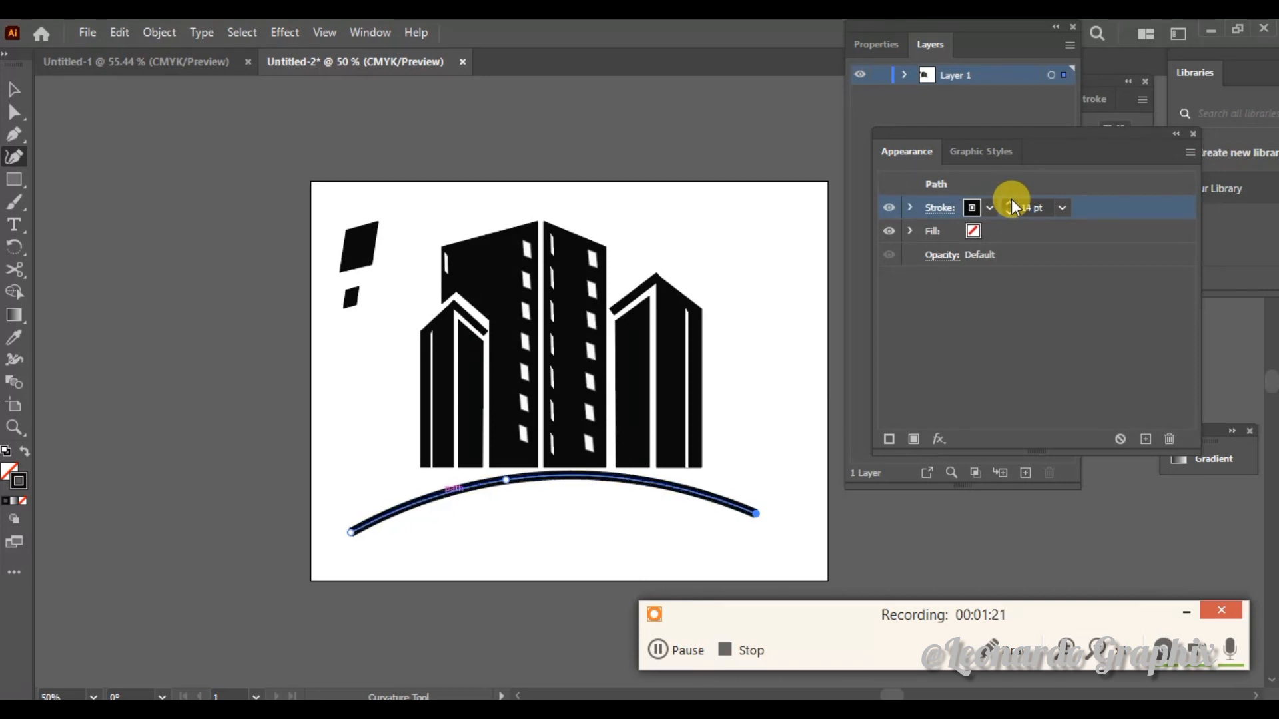
{"action": "left_click", "coordinate": [1011, 300]}
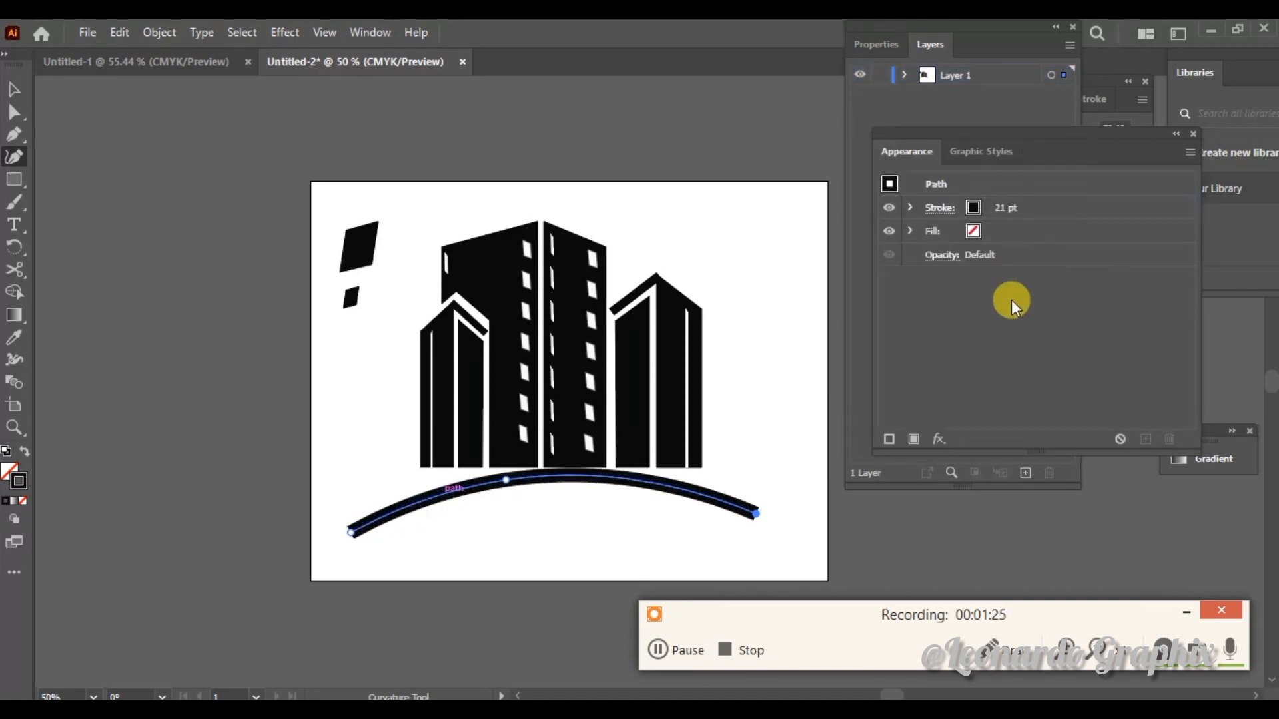
{"action": "left_click", "coordinate": [940, 208]}
{"action": "left_click", "coordinate": [890, 503]}
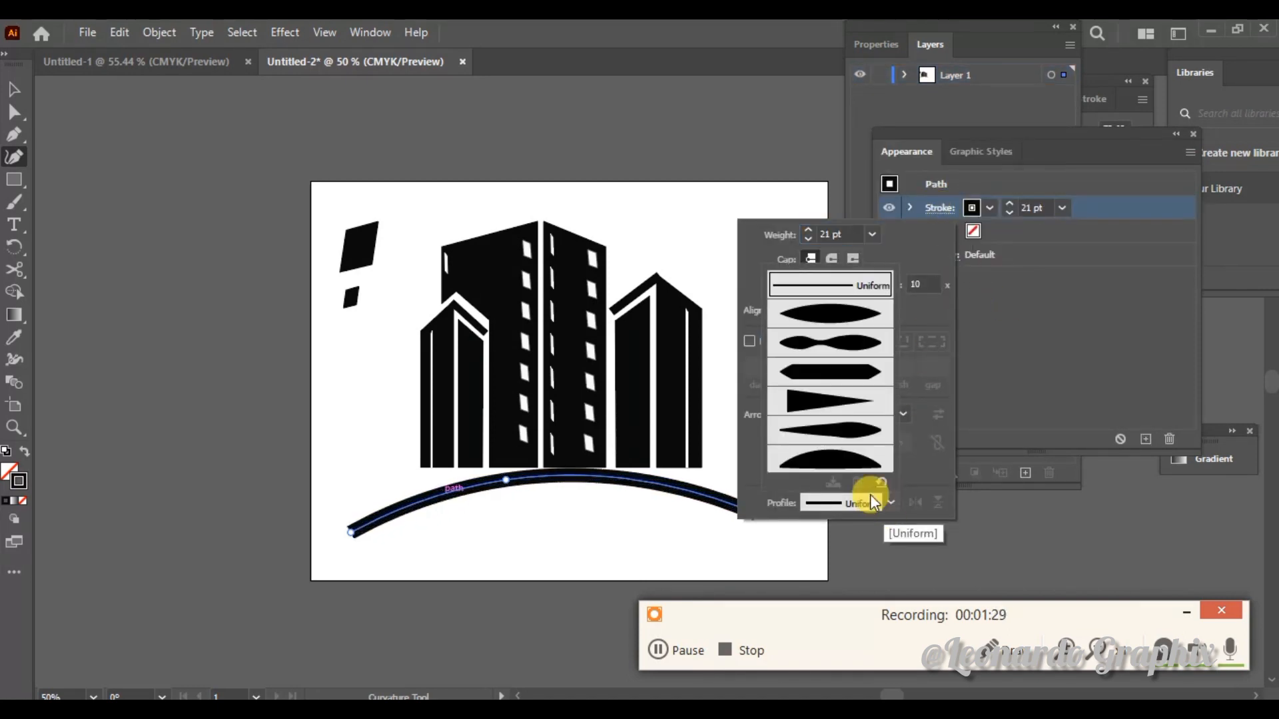
{"action": "left_click", "coordinate": [858, 314]}
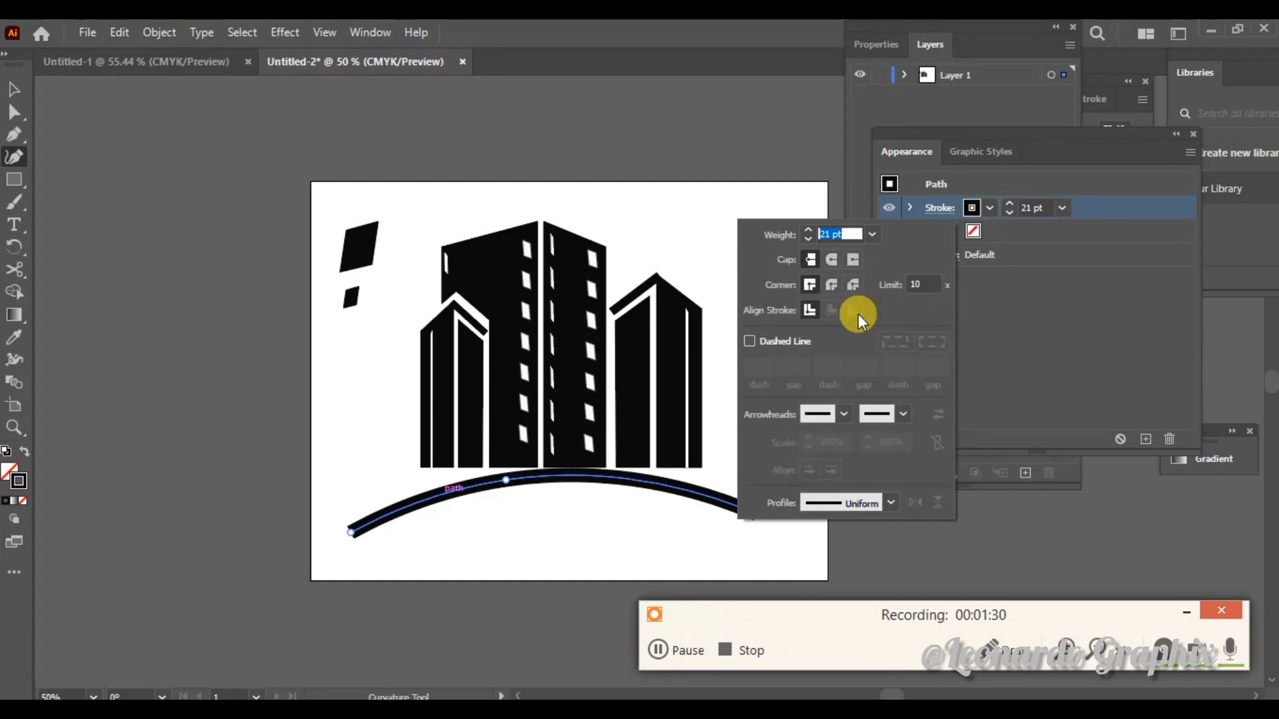
{"action": "left_click", "coordinate": [808, 229]}
{"action": "left_click", "coordinate": [807, 229]}
{"action": "left_click", "coordinate": [807, 229]}
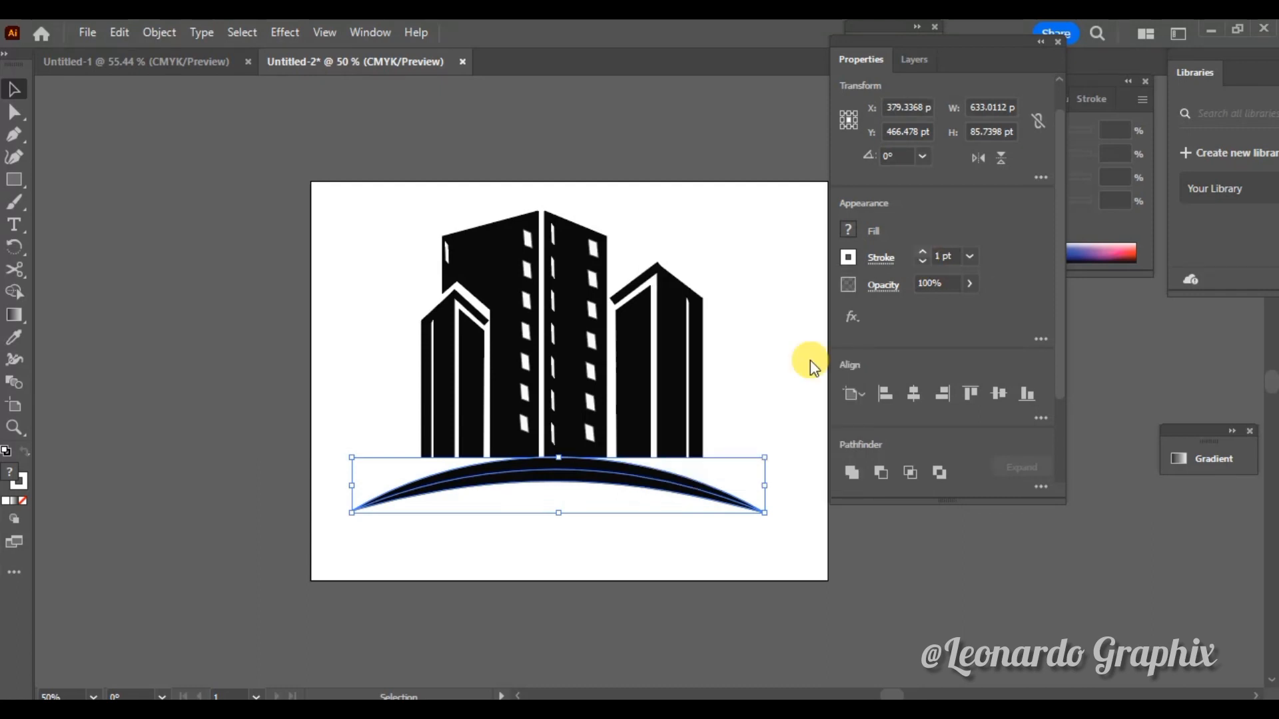
Move the tapered arc up over the base of the buildings and thicken its white outline.
{"action": "left_click_drag", "start_coordinate": [649, 477], "coordinate": [651, 469]}
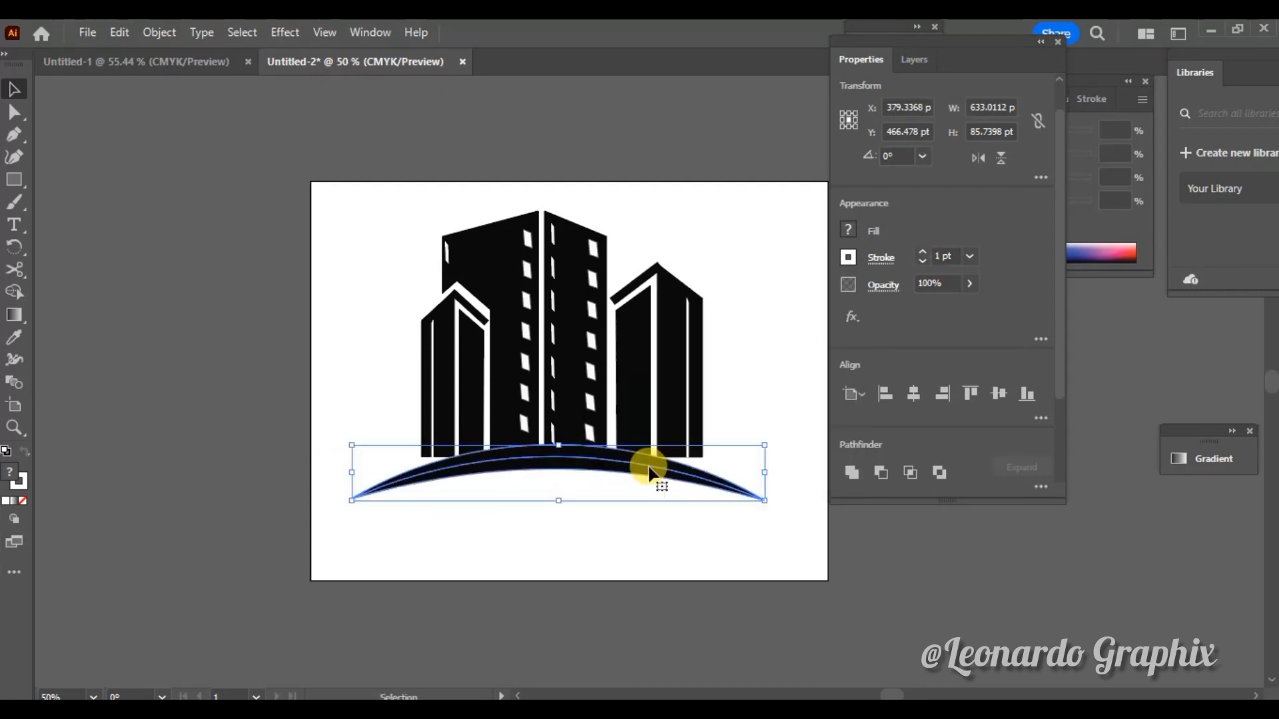
{"action": "left_click", "coordinate": [924, 252]}
{"action": "left_click", "coordinate": [924, 252]}
{"action": "left_click", "coordinate": [784, 357]}
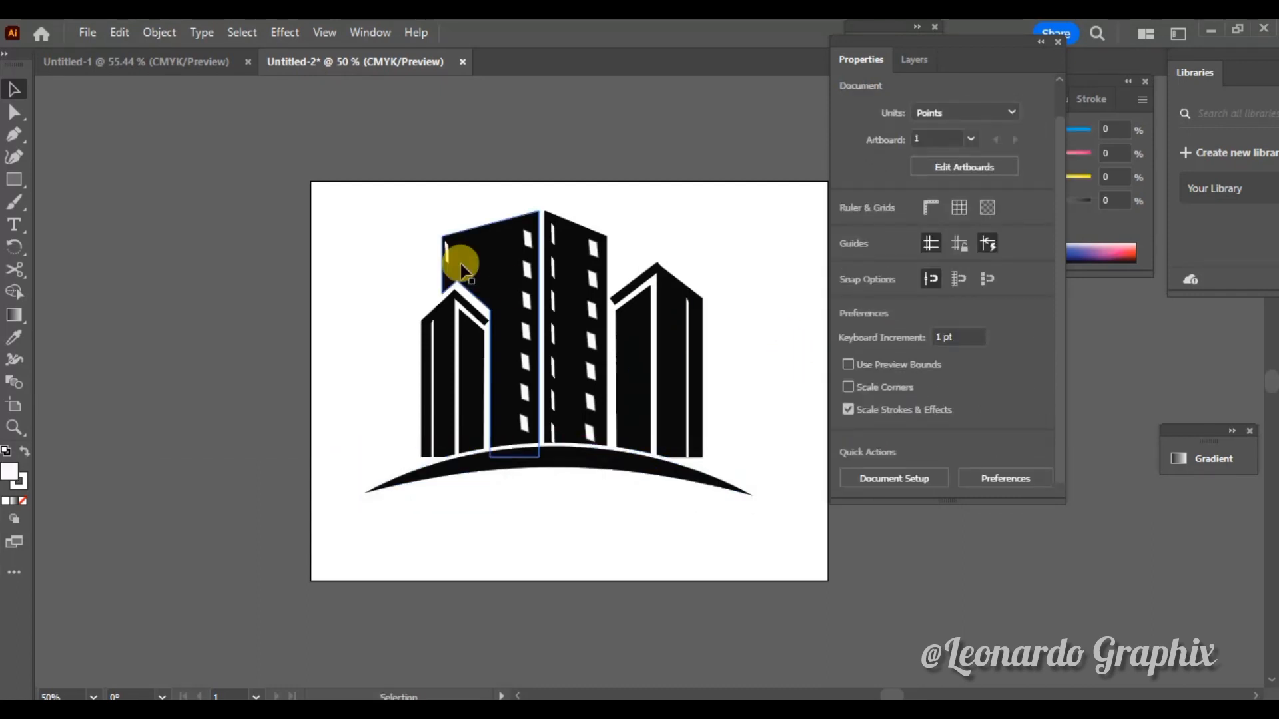
Group the buildings with the arc, scale the group to about 472 pt wide and place it near the artboard's center.
{"action": "left_click_drag", "start_coordinate": [369, 202], "coordinate": [794, 573]}
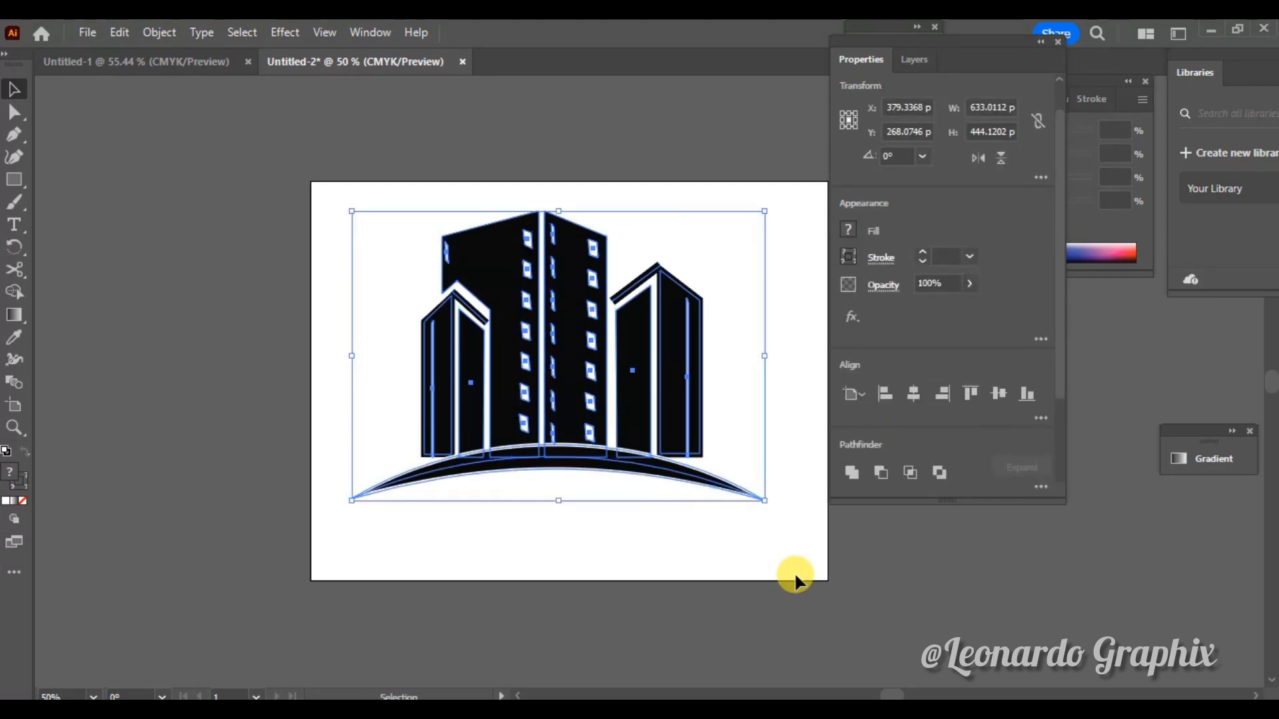
{"action": "key", "text": "ctrl+g"}
{"action": "left_click_drag", "start_coordinate": [527, 363], "coordinate": [556, 381]}
{"action": "left_click", "coordinate": [606, 502]}
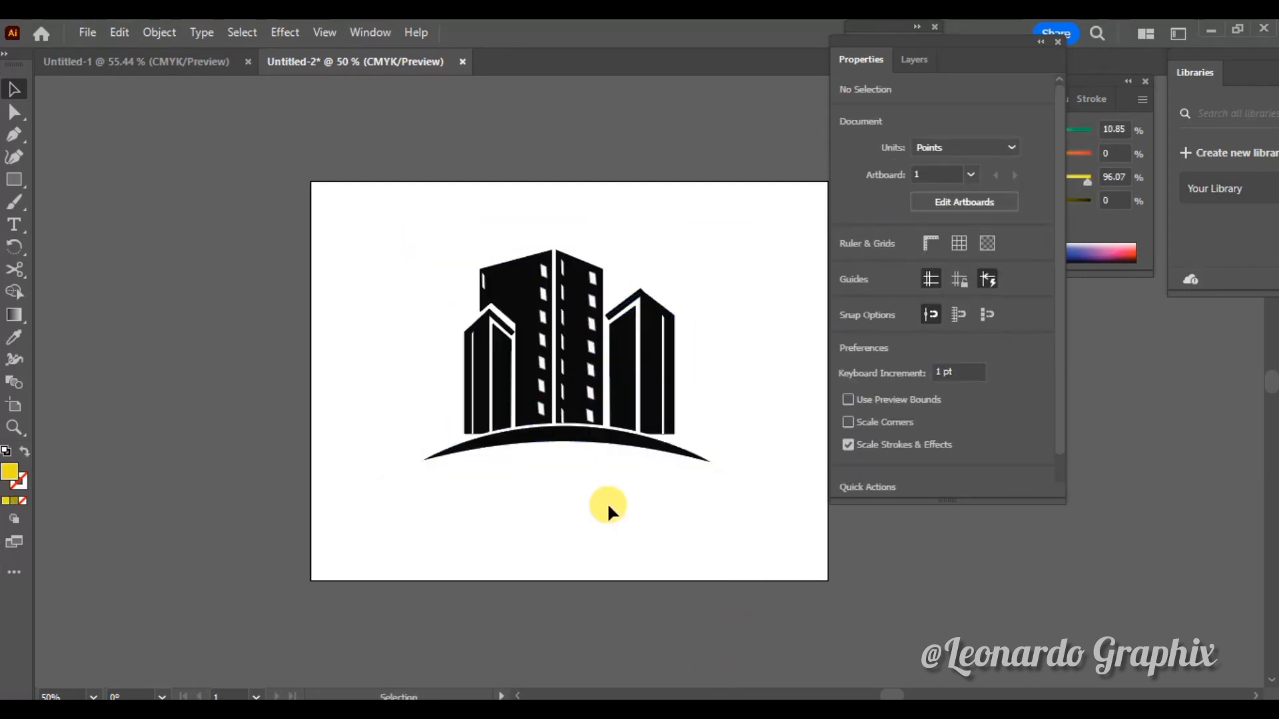
{"action": "left_click_drag", "start_coordinate": [584, 421], "coordinate": [568, 413]}
{"action": "left_click", "coordinate": [566, 482]}
Ungroup the logo and open the gradient settings for the curved base.
{"action": "left_click", "coordinate": [586, 430]}
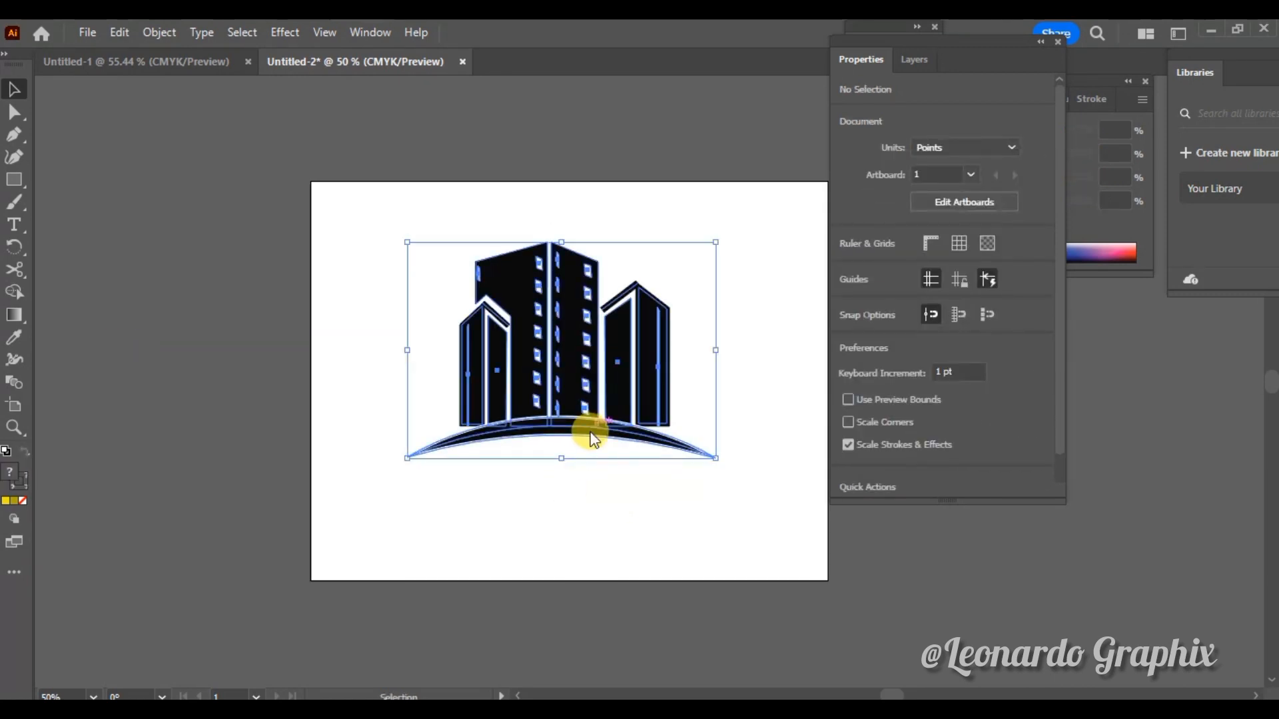
{"action": "right_click", "coordinate": [586, 430]}
{"action": "left_click", "coordinate": [656, 533]}
{"action": "left_click", "coordinate": [555, 512]}
{"action": "left_click", "coordinate": [571, 428]}
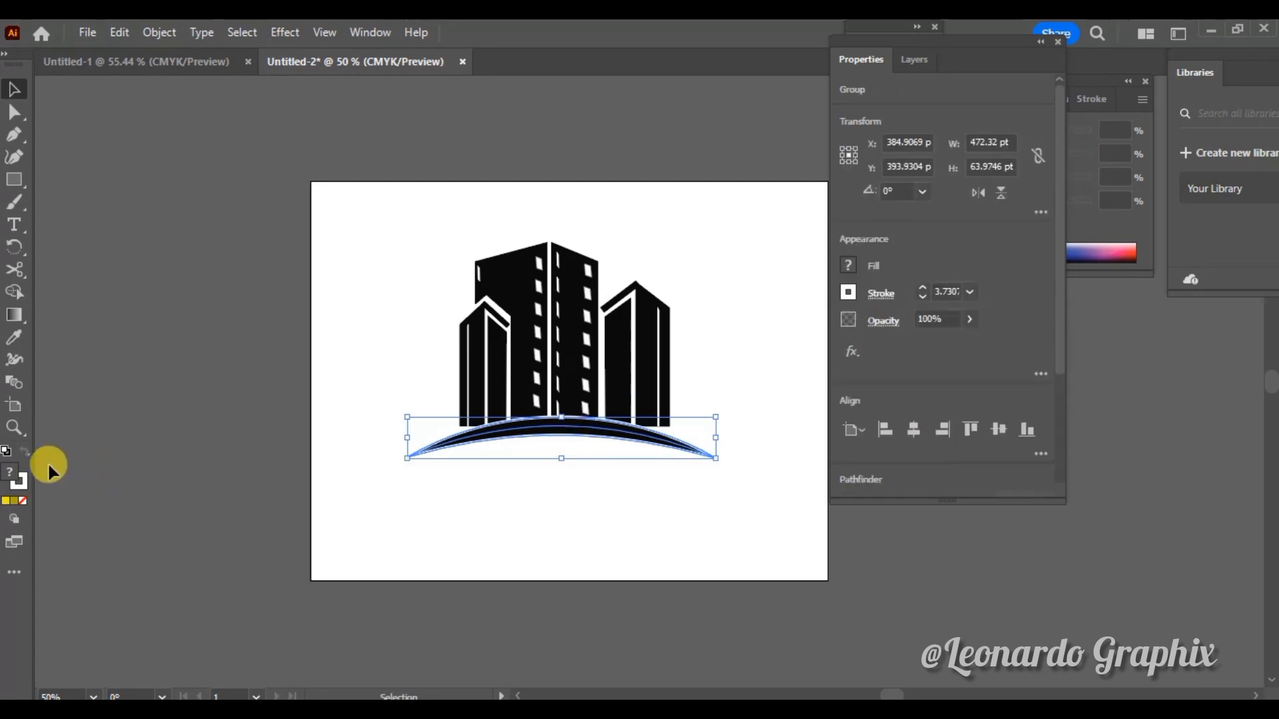
{"action": "double_click", "coordinate": [14, 315]}
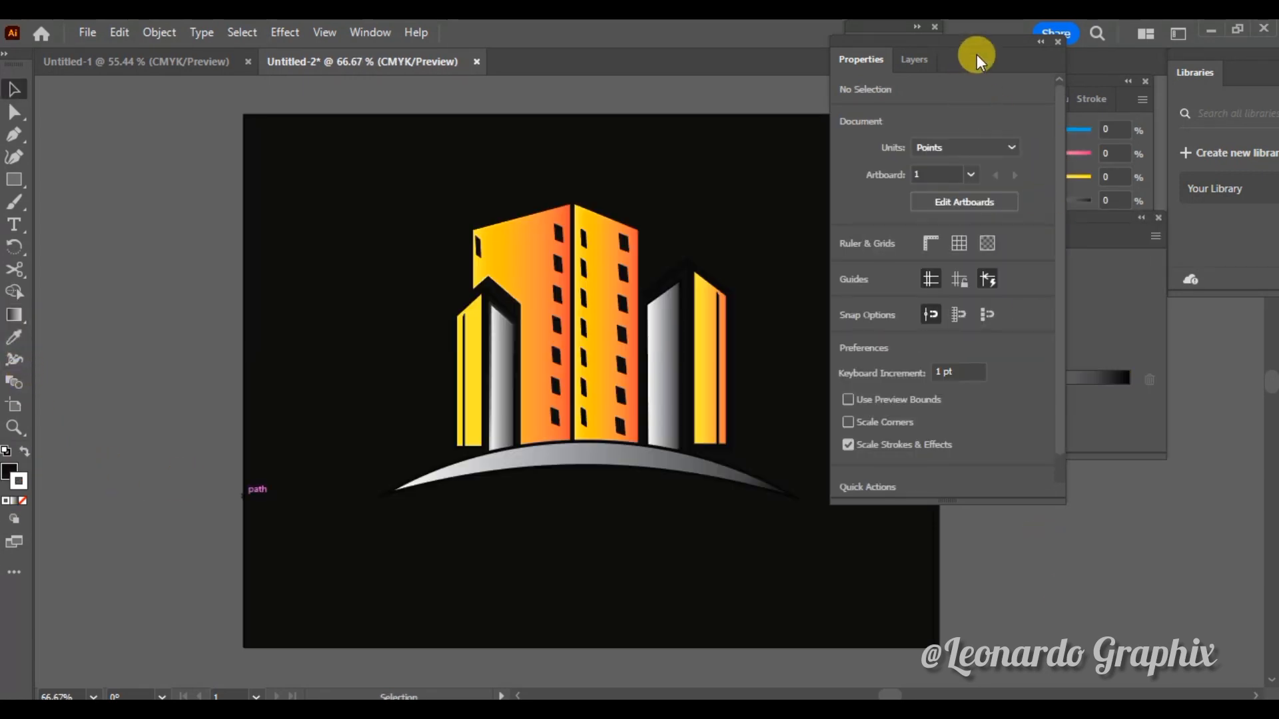
Group the whole gradient-coloured logo and shift it slightly down on the black background.
{"action": "left_click_drag", "start_coordinate": [979, 51], "coordinate": [1119, 63]}
{"action": "left_click_drag", "start_coordinate": [383, 219], "coordinate": [794, 514]}
{"action": "key", "text": "a"}
{"action": "key", "text": "v"}
{"action": "left_click", "coordinate": [757, 591]}
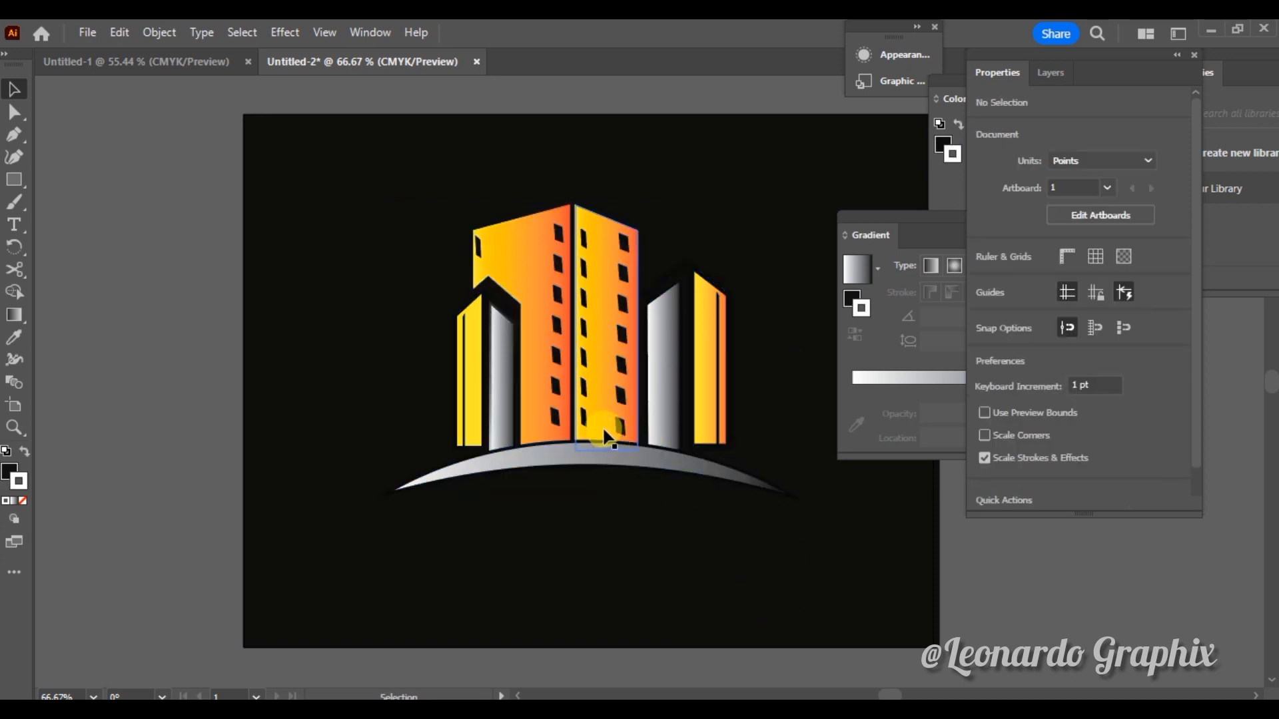
{"action": "left_click_drag", "start_coordinate": [609, 428], "coordinate": [600, 443]}
{"action": "left_click", "coordinate": [695, 589]}
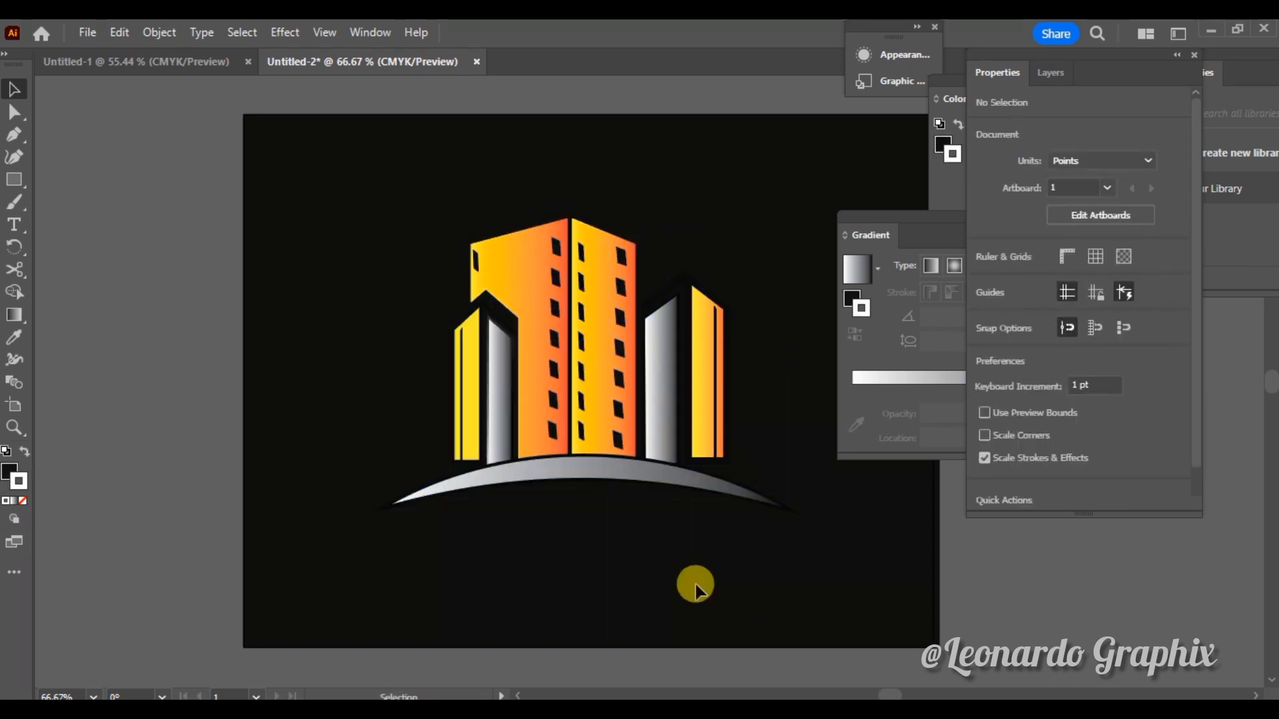
Nudge the grey gradient walls of both small towers slightly up and select the whole logo again.
{"action": "left_click", "coordinate": [498, 440]}
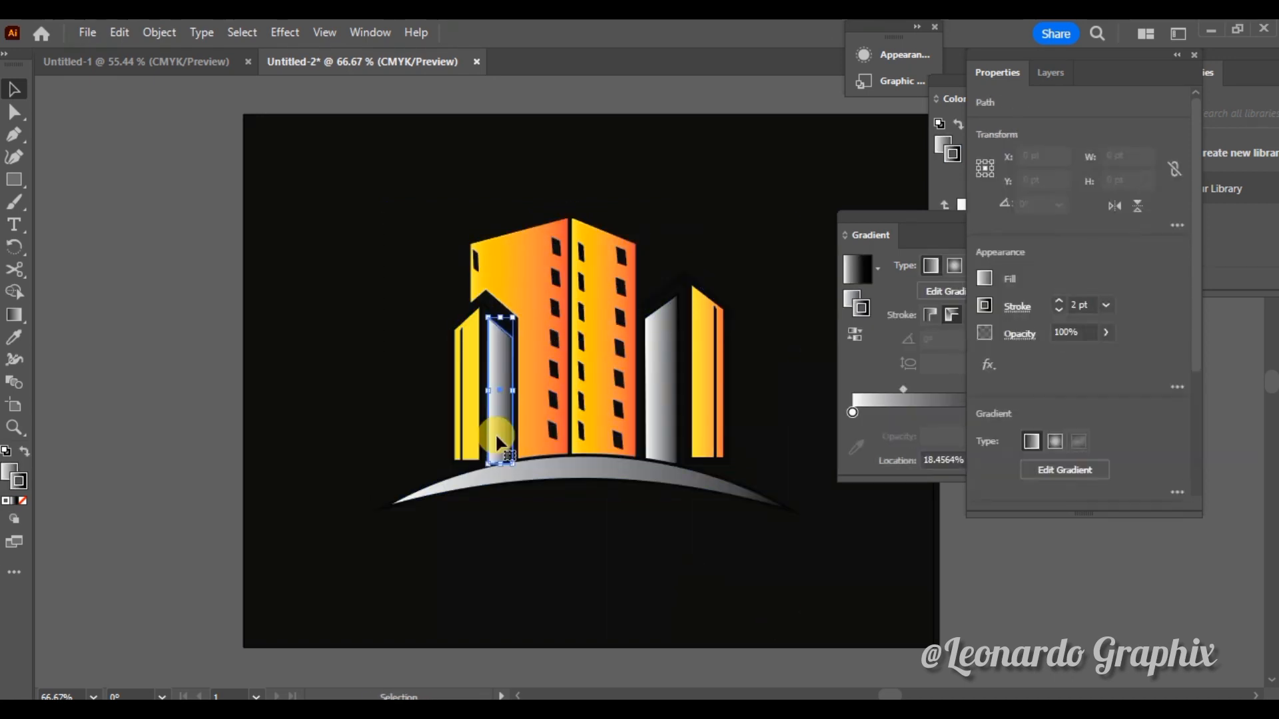
{"action": "left_click", "coordinate": [560, 549]}
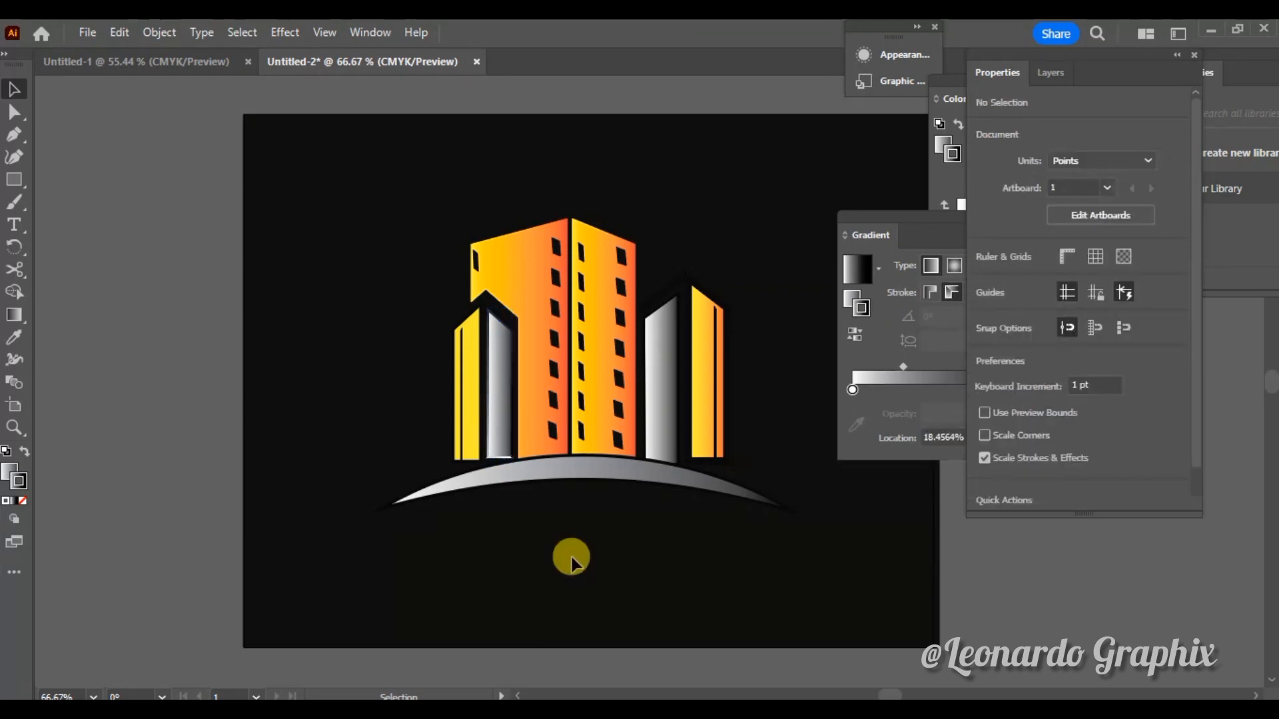
{"action": "left_click", "coordinate": [664, 442]}
{"action": "left_click", "coordinate": [701, 584]}
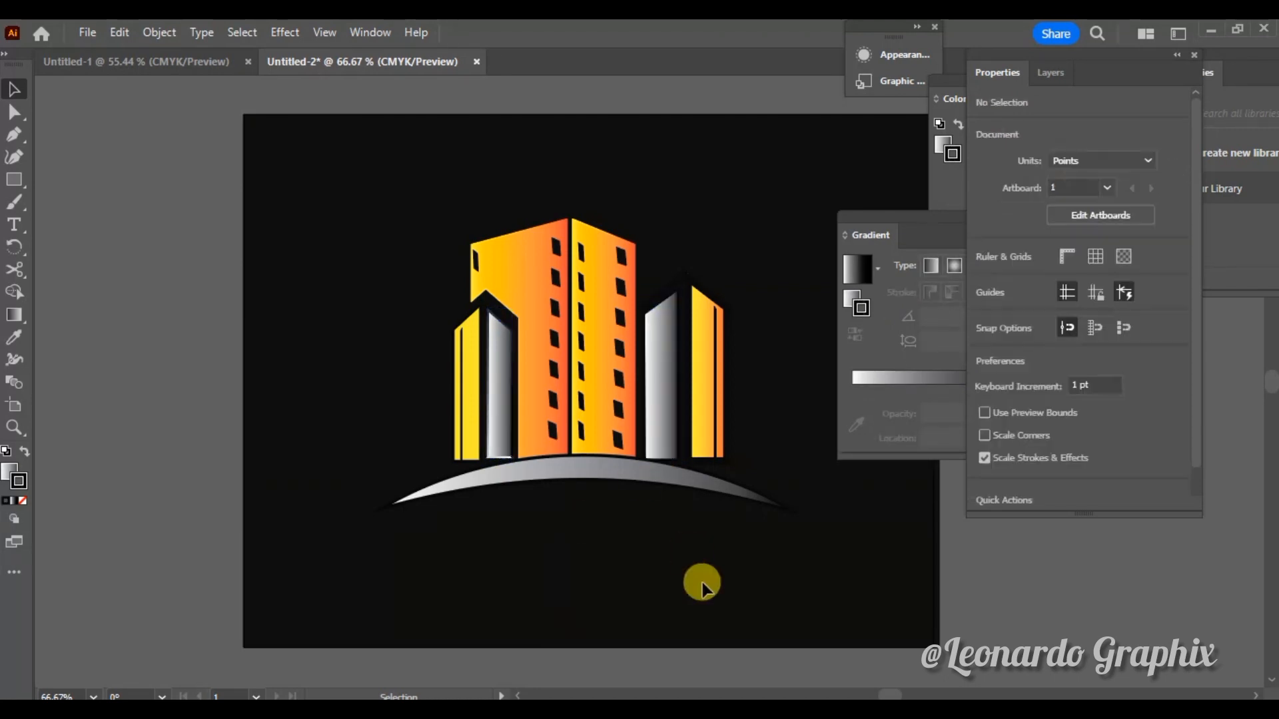
{"action": "left_click", "coordinate": [505, 454]}
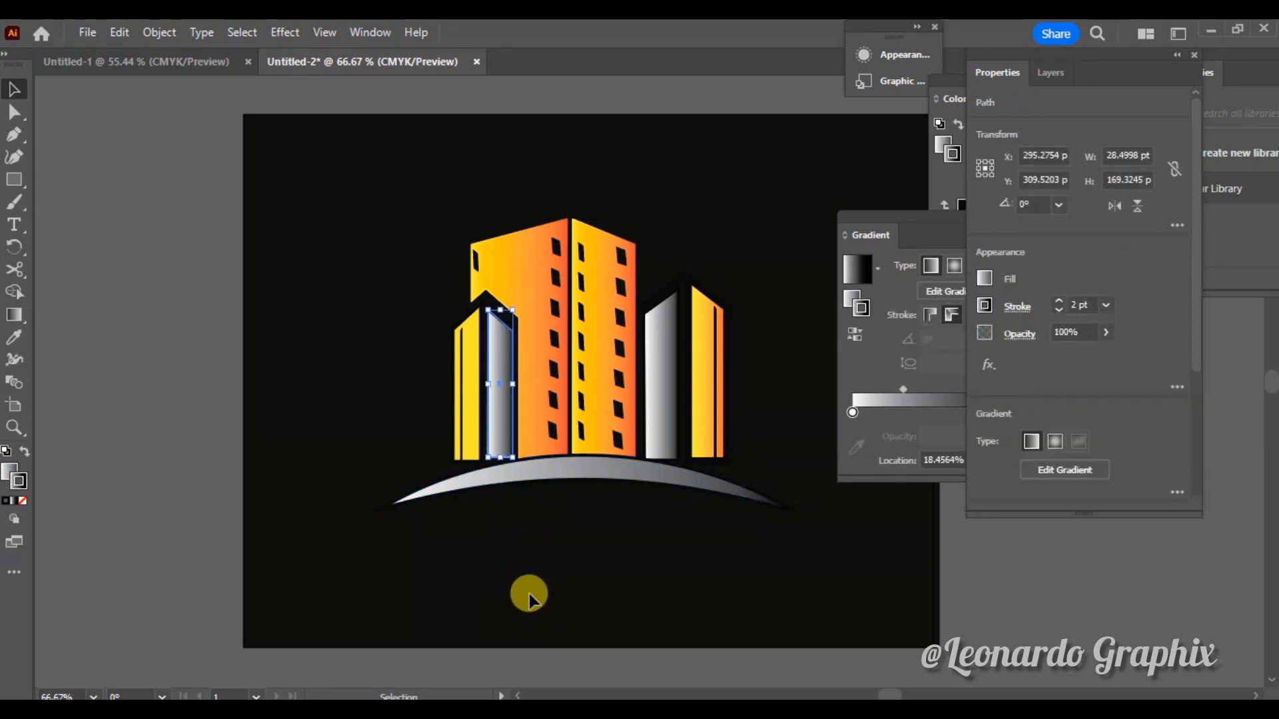
{"action": "left_click_drag", "start_coordinate": [353, 183], "coordinate": [826, 562]}
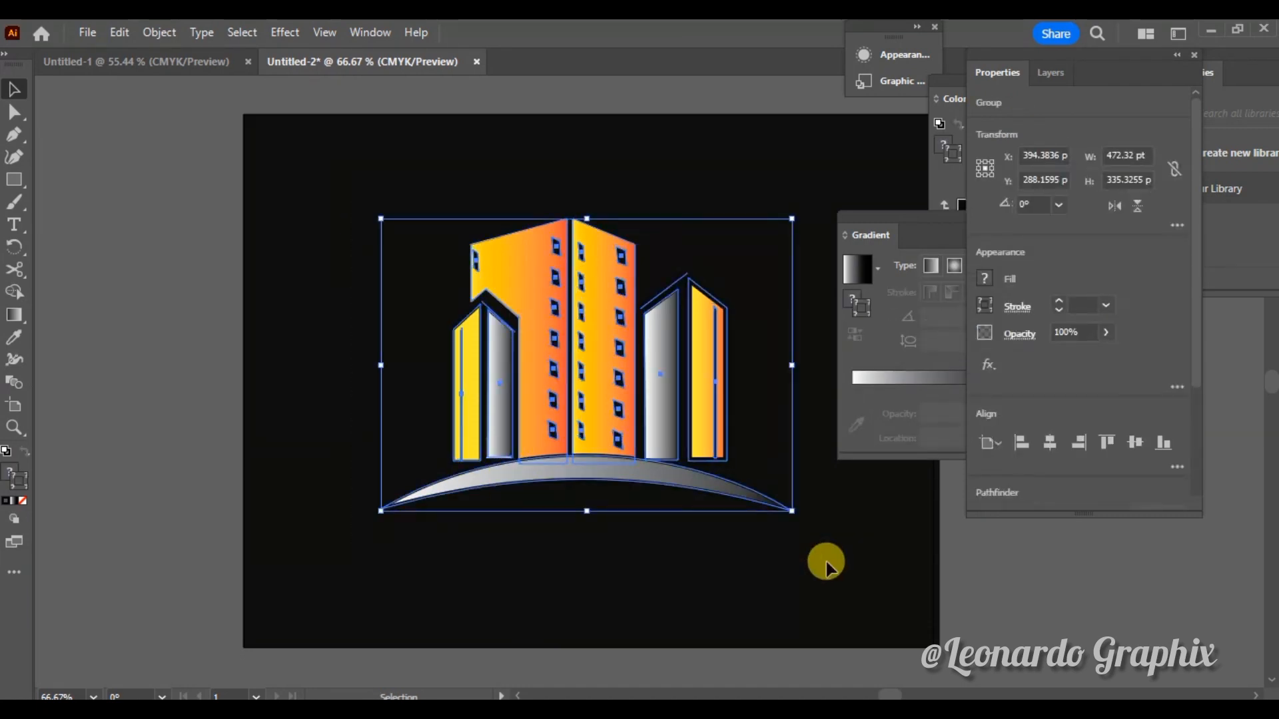